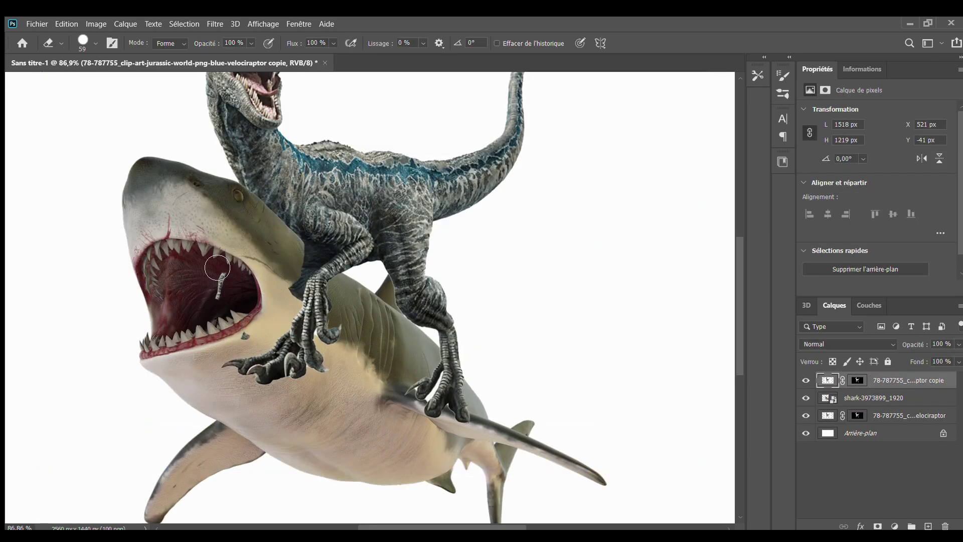
Step: Erase around the raptor's toes on the copy layer with a smaller eraser brush
scroll(217, 268, "up", 3)
scroll(129, 264, "up", 3)
scroll(297, 322, "up", 3)
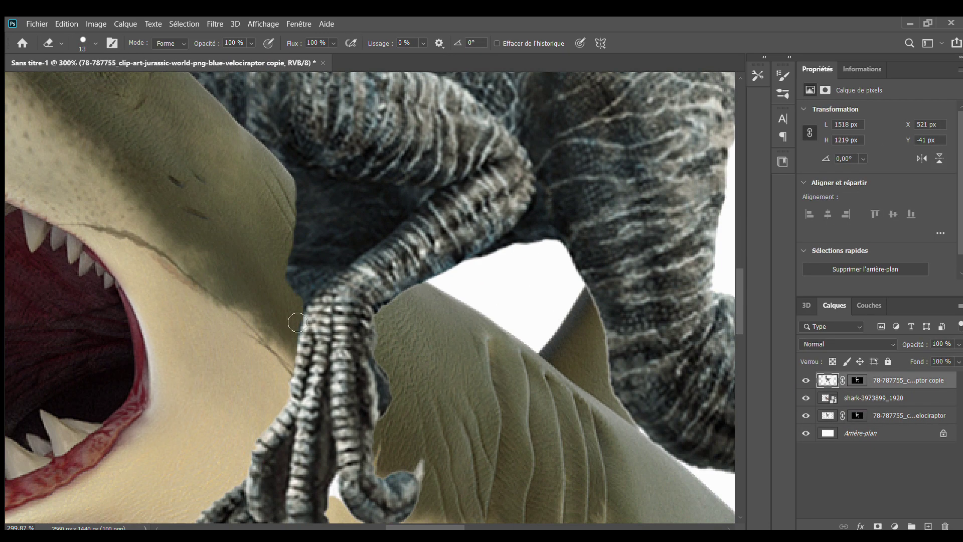
scroll(384, 234, "down", 5)
scroll(251, 301, "up", 5)
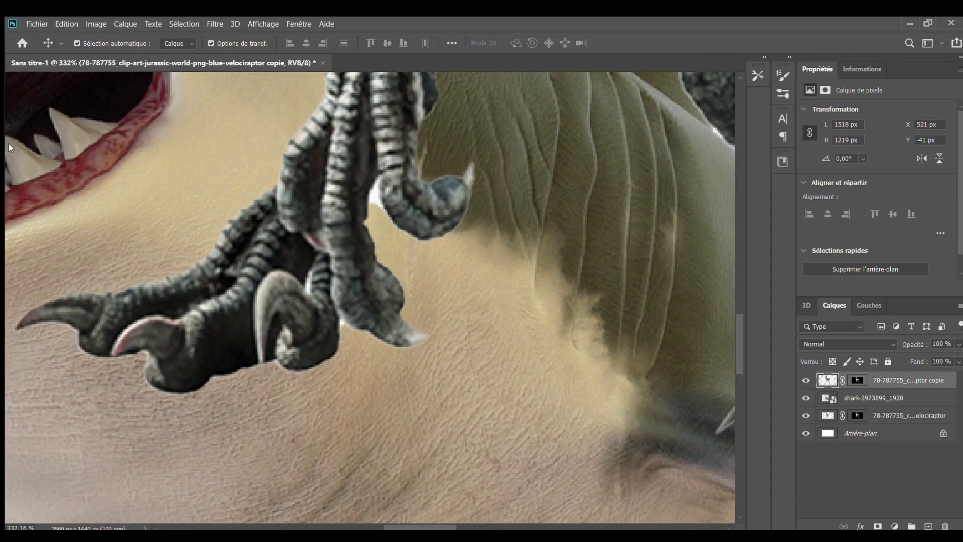
scroll(251, 301, "down", 5)
scroll(199, 350, "up", 5)
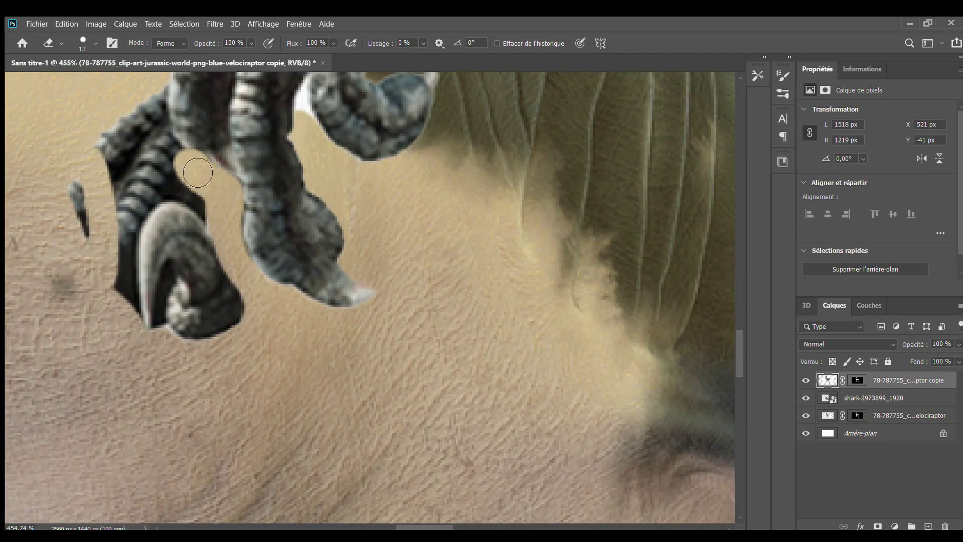
scroll(154, 235, "up", 3)
key("bracketleft")
key("bracketleft")
key("bracketleft")
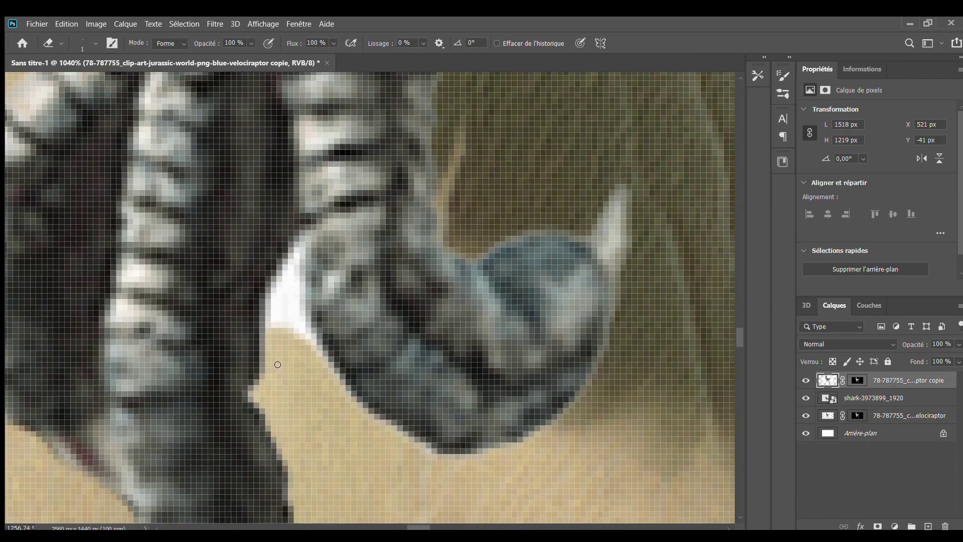
scroll(315, 322, "up", 3)
key("ctrl+0")
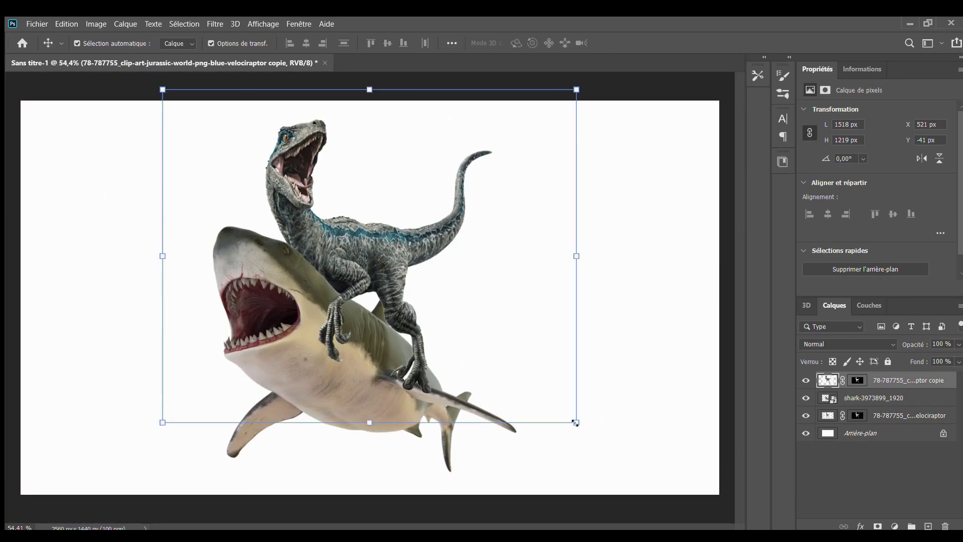
Step: Scale the shark layer to 74.06% and tilt it 1.94°
left_click(525, 430)
key("ctrl+t")
scroll(482, 409, "down", 2)
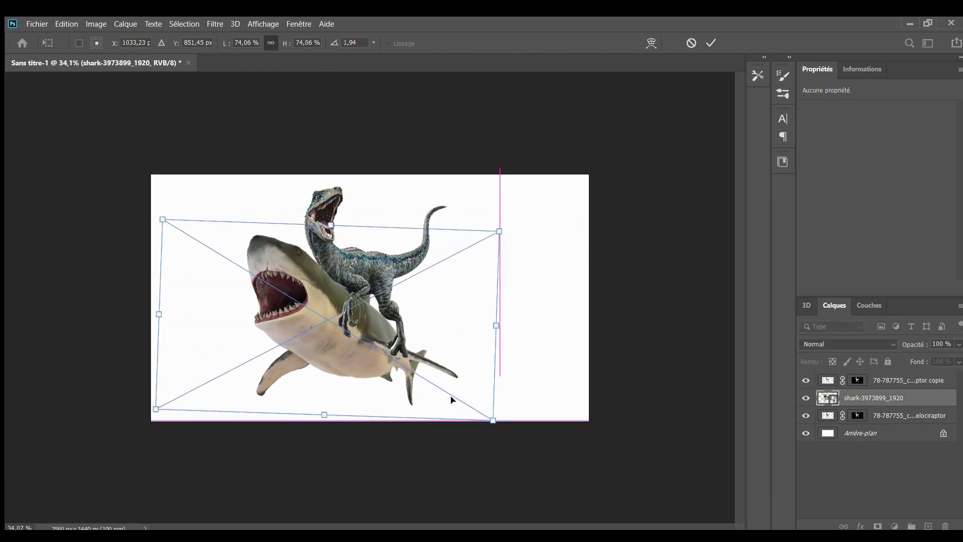
key("Return")
scroll(301, 251, "up", 5)
scroll(301, 250, "up", 3)
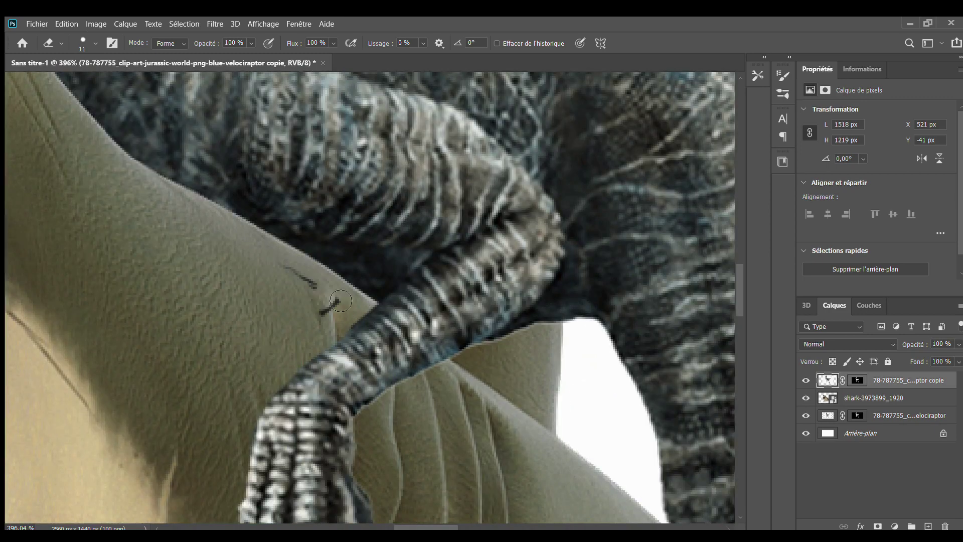
scroll(277, 169, "down", 6)
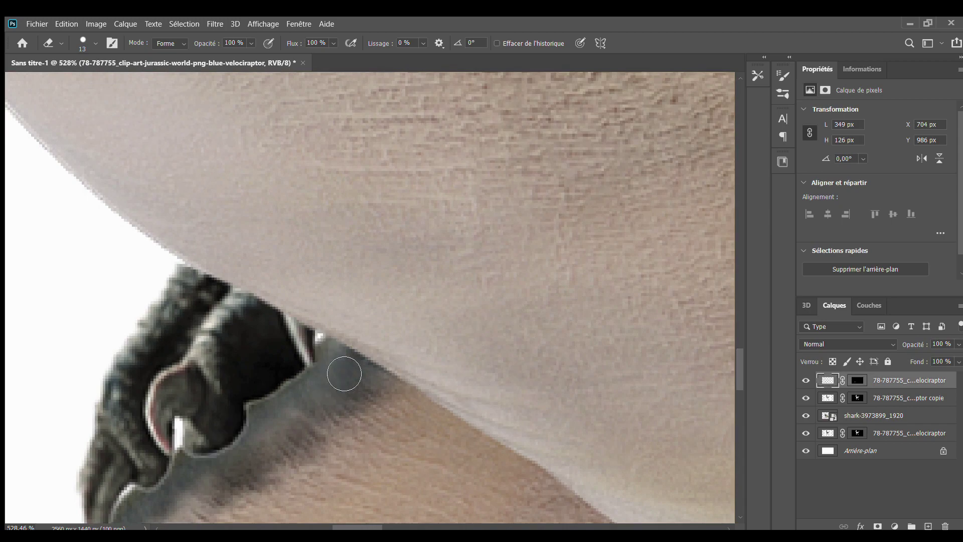
Step: Puppet-warp the raptor copy's legs and apply the reshaped legs
scroll(205, 468, "up", 3)
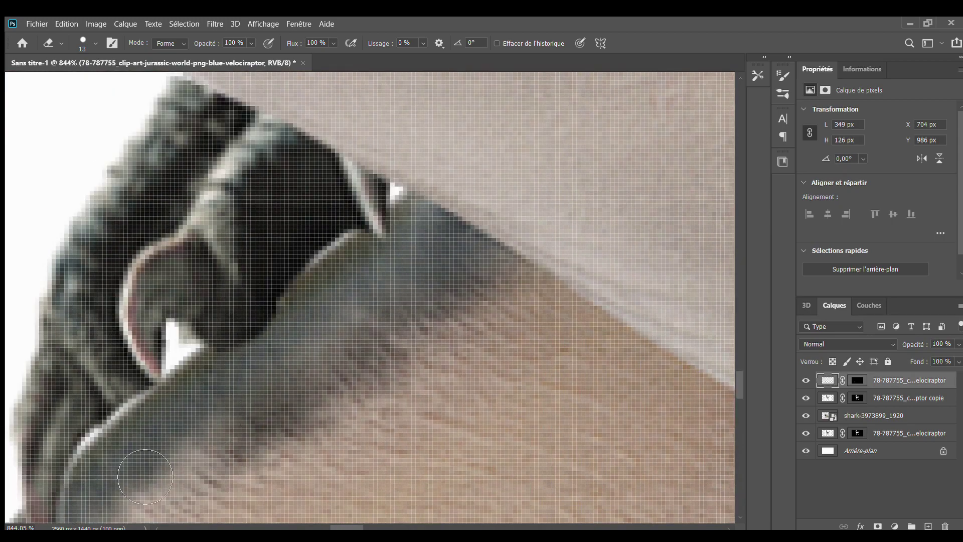
scroll(559, 334, "down", 10)
left_click(903, 398)
scroll(176, 323, "up", 5)
scroll(176, 323, "up", 3)
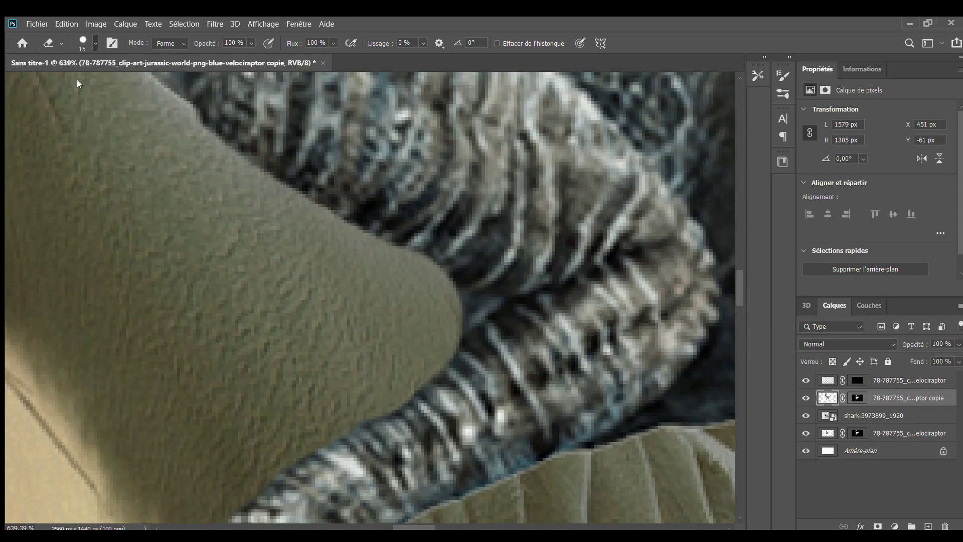
scroll(447, 352, "down", 3)
scroll(137, 259, "down", 2)
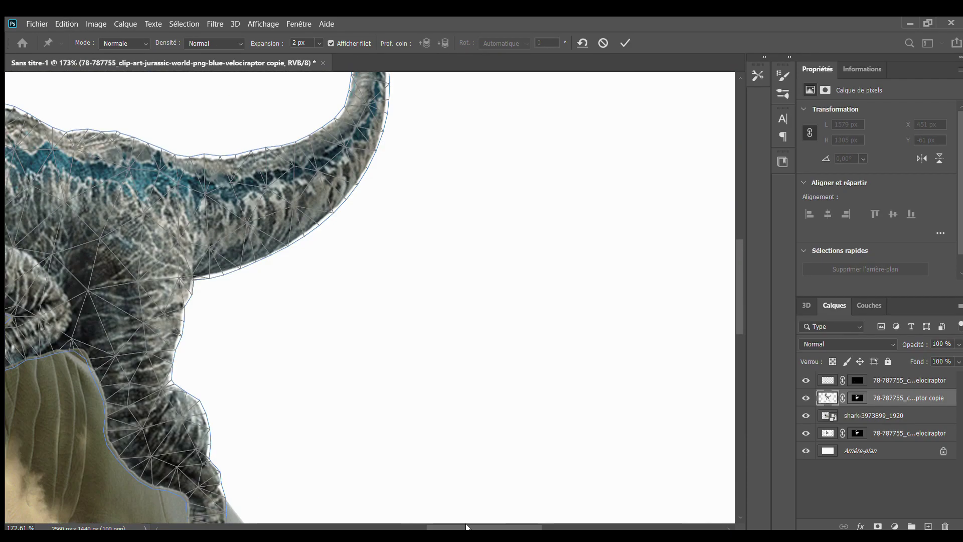
key("Return")
scroll(582, 119, "down", 2)
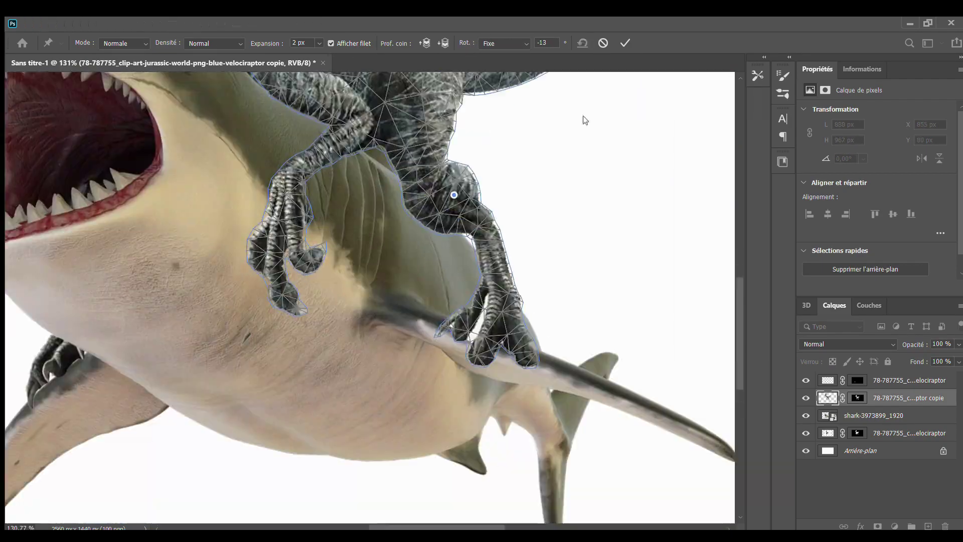
scroll(586, 318, "down", 5)
scroll(304, 287, "up", 3)
scroll(304, 287, "up", 3)
scroll(304, 288, "up", 4)
Step: Rotate the raptor's rear foot onto the shark's fin, commit the warp, and begin erasing
key("e")
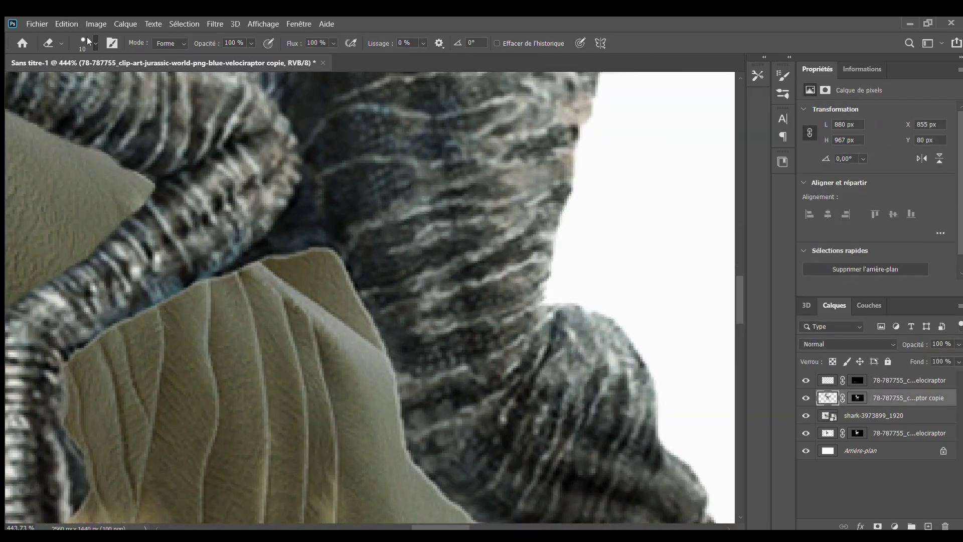
scroll(307, 231, "down", 5)
key("v")
scroll(194, 266, "up", 3)
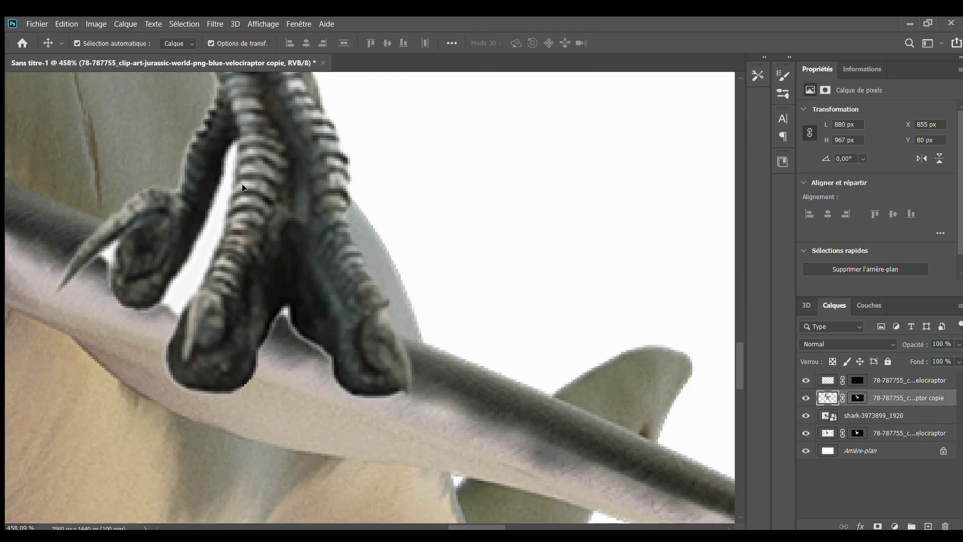
scroll(193, 266, "down", 1)
scroll(194, 266, "down", 5)
scroll(194, 266, "up", 2)
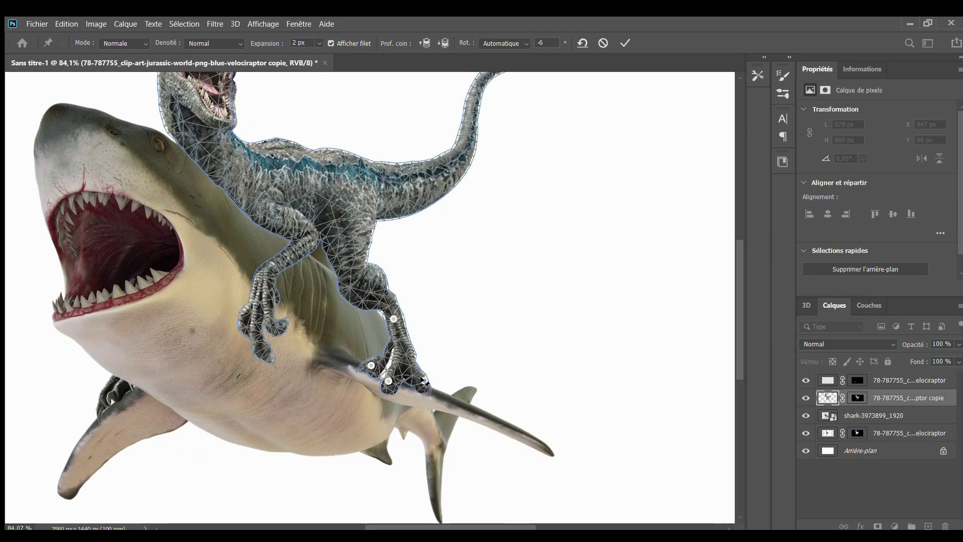
left_click_drag(412, 386, 424, 371)
scroll(423, 371, "up", 2)
scroll(424, 371, "up", 2)
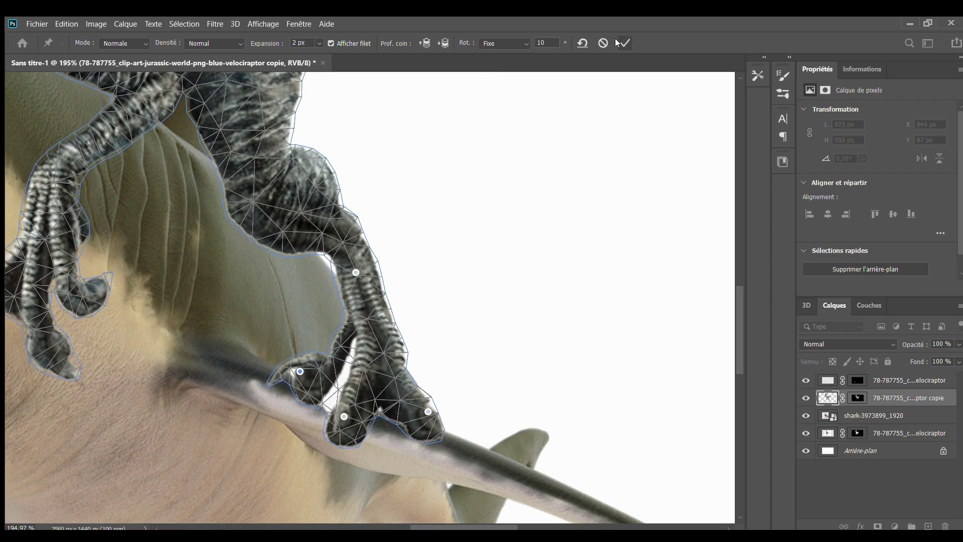
key("Return")
key("ctrl+0")
key("e")
scroll(267, 203, "up", 5)
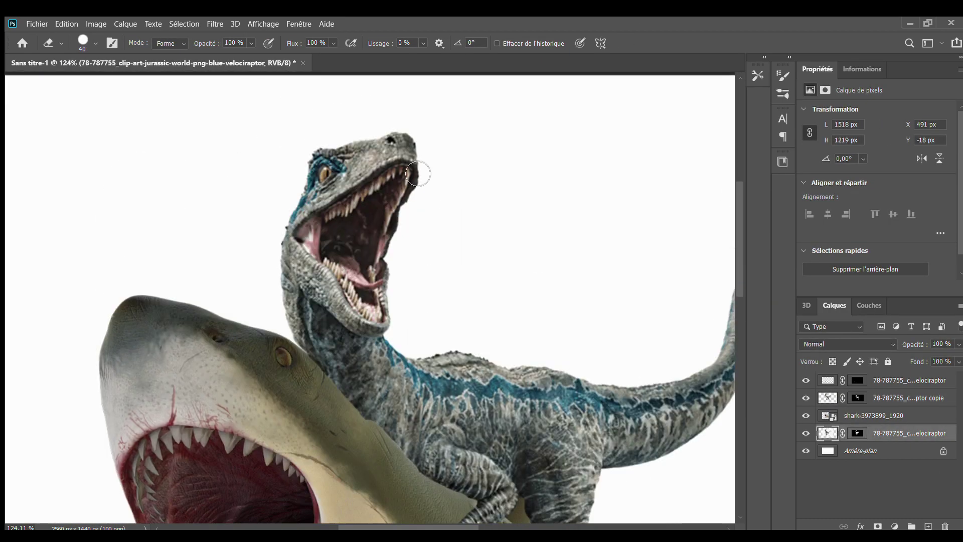
Step: Erase stray pixels around the raptor copy layer using a smaller eraser brush
scroll(443, 286, "down", 5)
scroll(361, 200, "up", 4)
key("v")
scroll(16, 193, "down", 3)
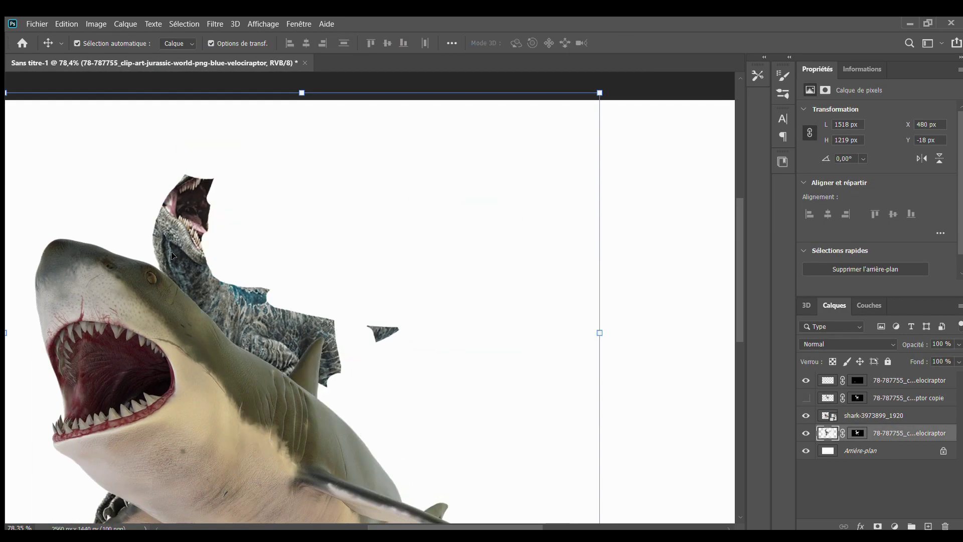
scroll(15, 192, "up", 6)
scroll(180, 259, "up", 4)
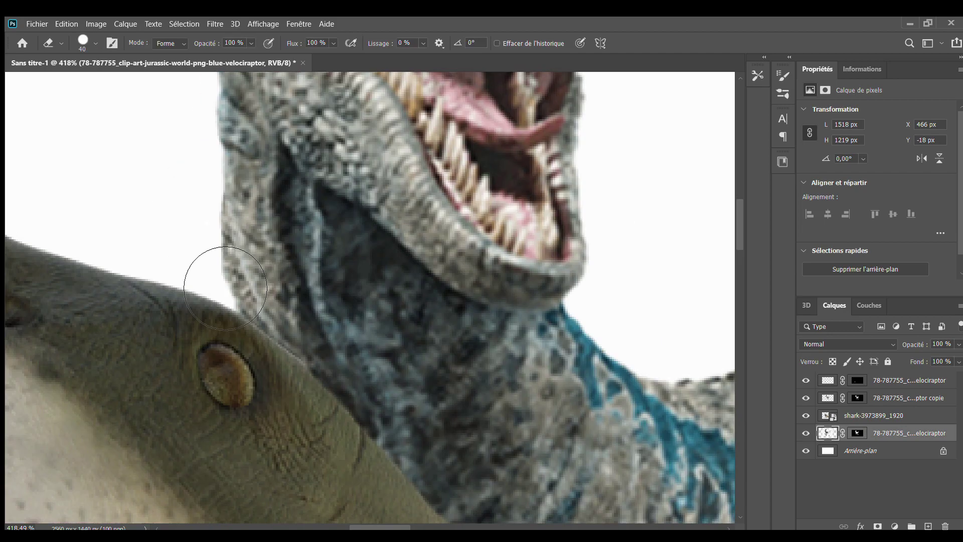
scroll(223, 244, "down", 5)
scroll(305, 252, "up", 6)
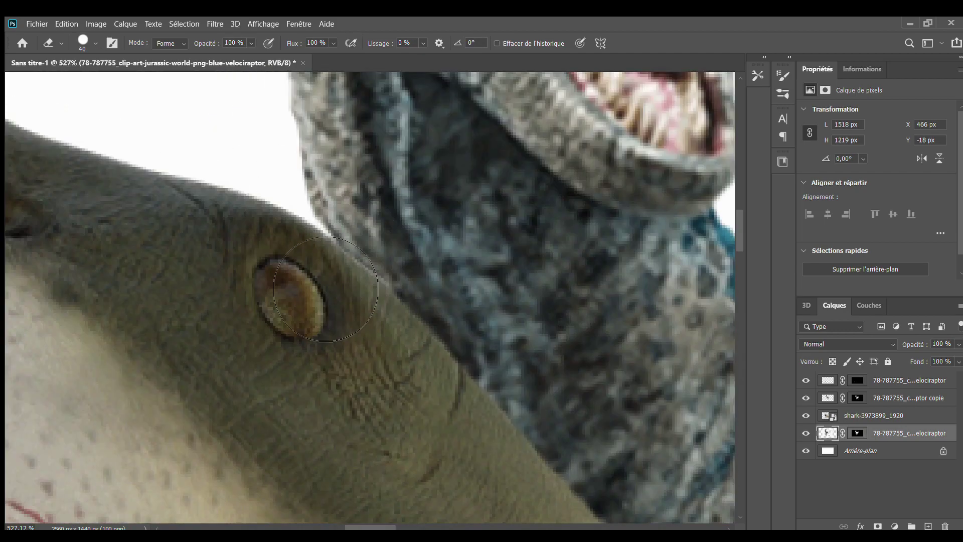
scroll(325, 289, "down", 5)
scroll(344, 331, "up", 5)
scroll(344, 331, "up", 3)
key("bracketleft")
key("bracketleft")
key("bracketleft")
scroll(76, 79, "up", 3)
left_click(76, 79, "ctrl")
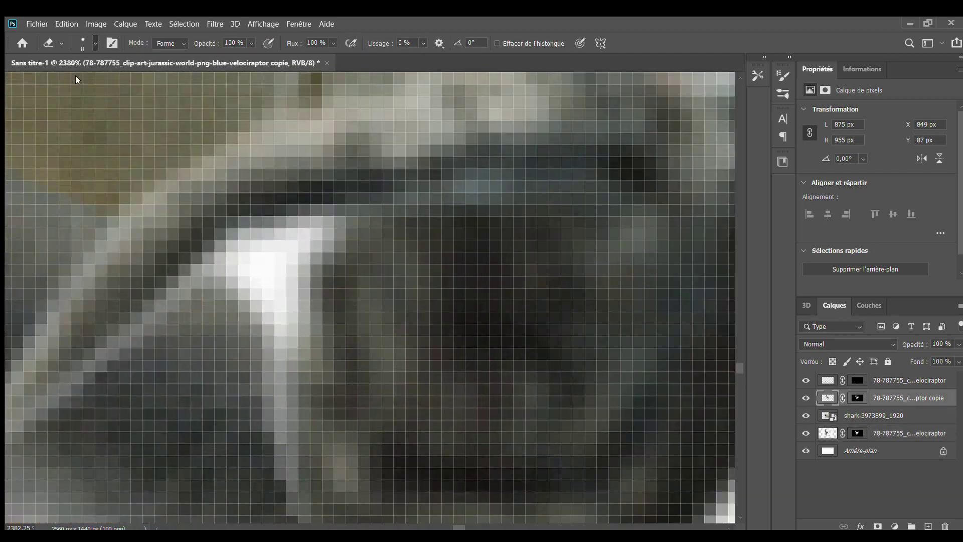
scroll(262, 298, "down", 3)
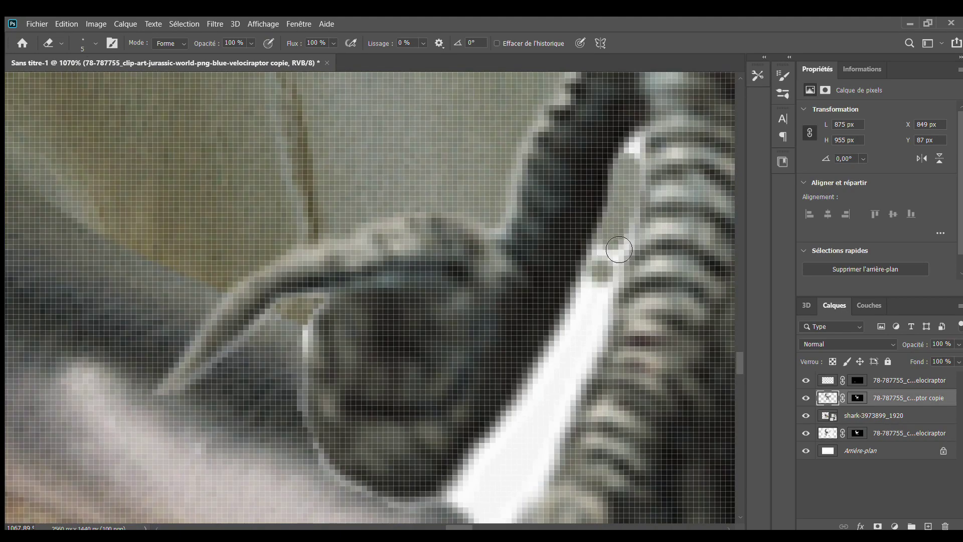
scroll(547, 344, "down", 2)
scroll(583, 341, "up", 2)
scroll(576, 281, "up", 3)
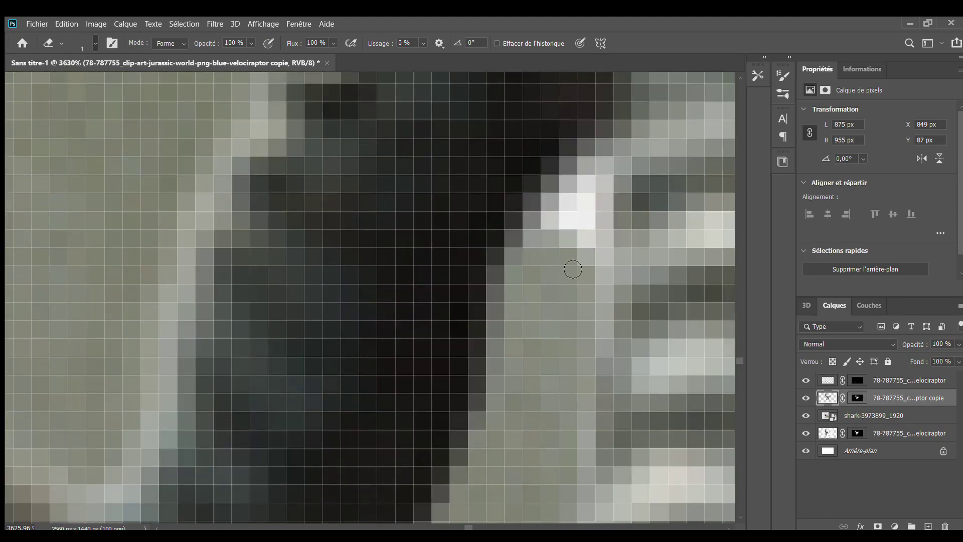
scroll(576, 268, "down", 6)
scroll(71, 374, "down", 8)
scroll(200, 352, "up", 5)
Step: Clean up leftover fragments around the raptor's claws over the fin
key("v")
scroll(251, 301, "up", 3)
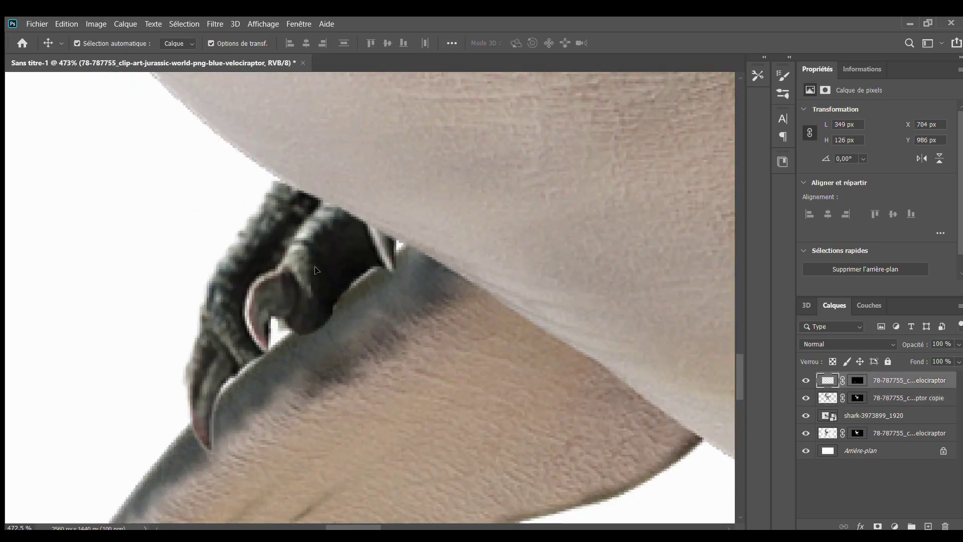
scroll(350, 368, "down", 4)
scroll(349, 366, "down", 3)
left_click(351, 351)
scroll(351, 351, "up", 5)
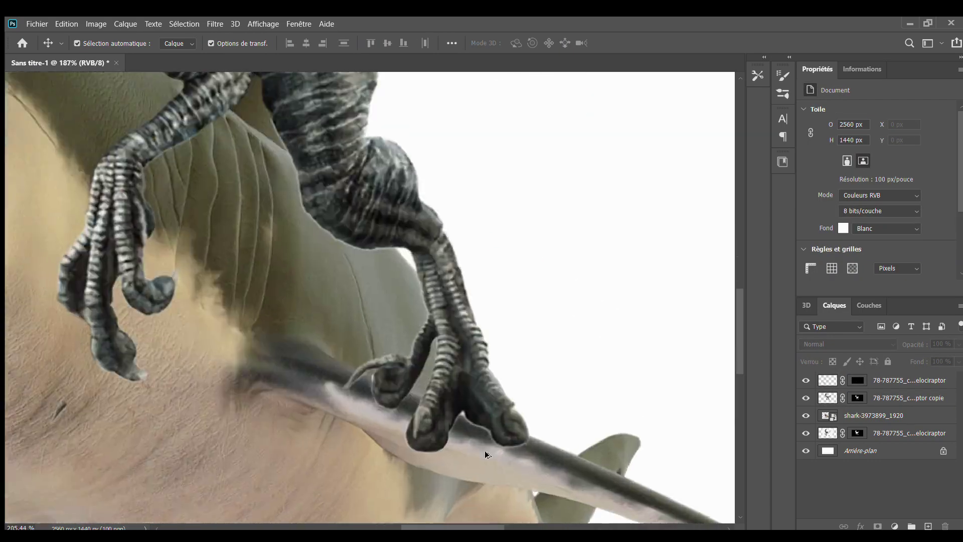
key("e")
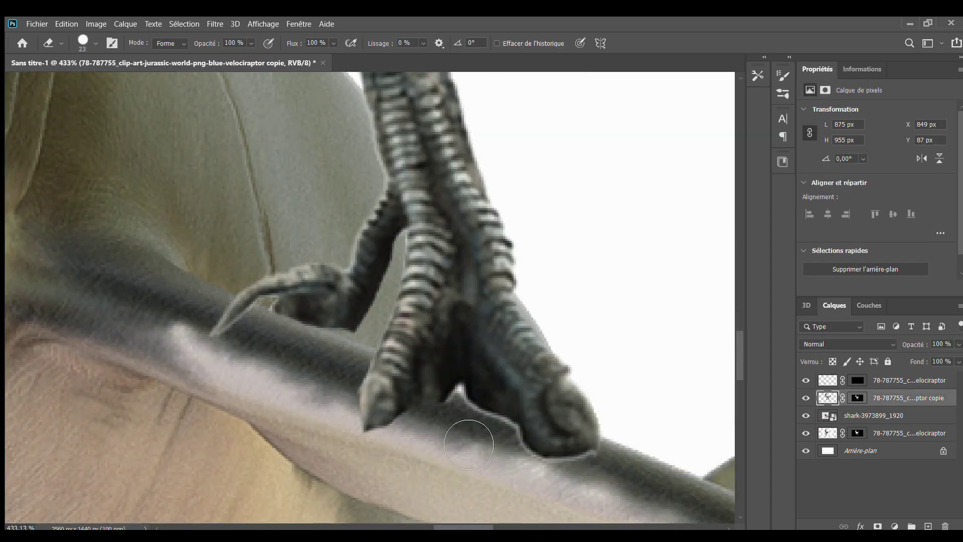
scroll(468, 444, "down", 3)
scroll(301, 419, "up", 4)
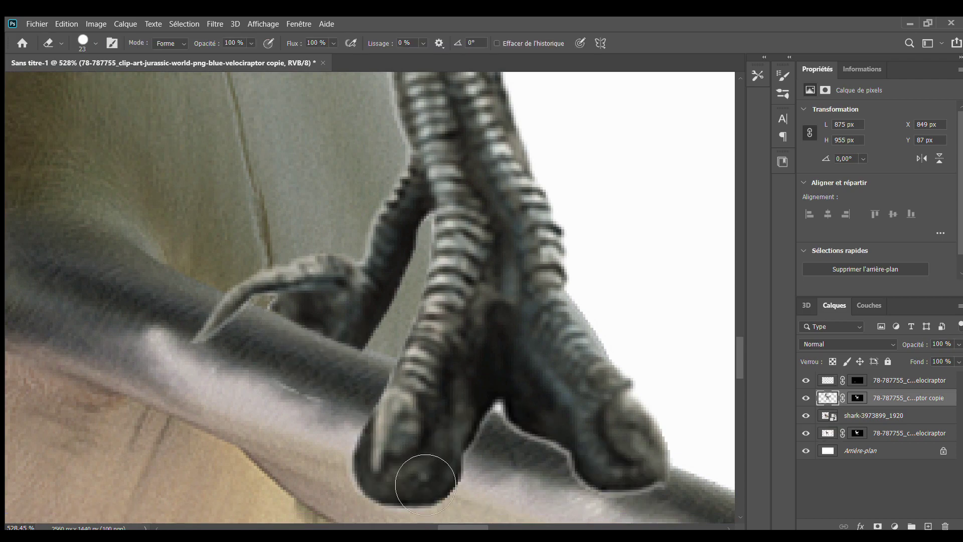
scroll(354, 363, "down", 4)
scroll(354, 363, "up", 4)
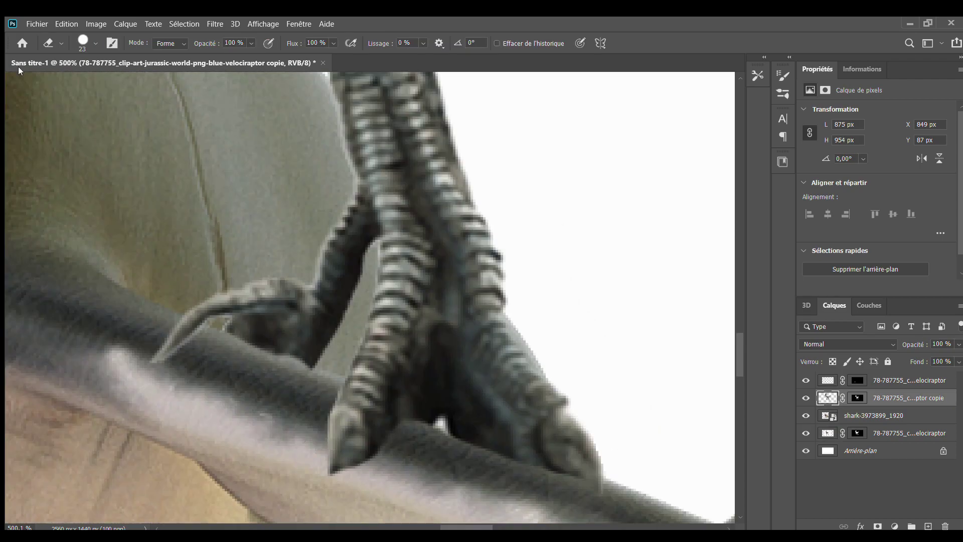
scroll(260, 431, "up", 3)
scroll(216, 243, "down", 3)
scroll(216, 243, "down", 3)
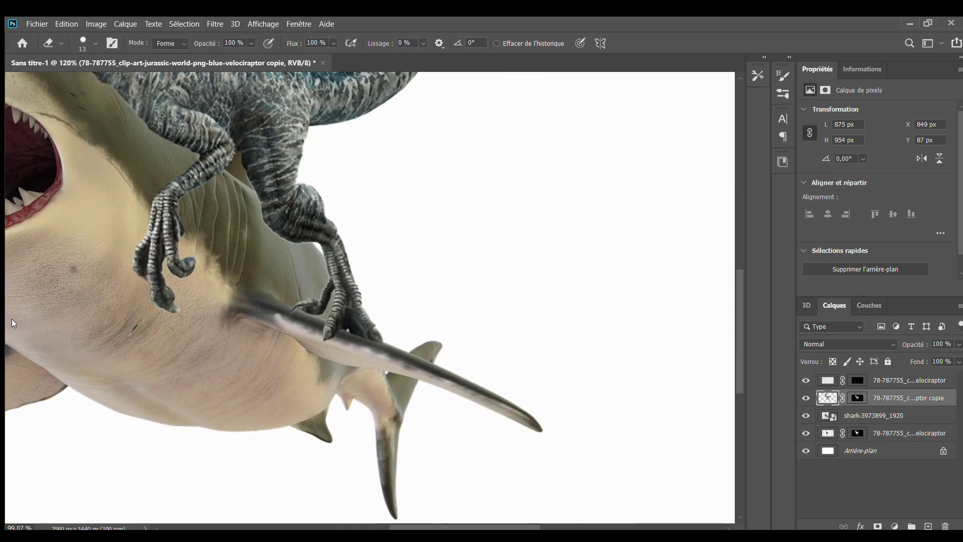
Step: Trim the last edge fragments, then select the lower raptor layer
key("v")
scroll(177, 122, "up", 5)
key("e")
scroll(367, 283, "down", 2)
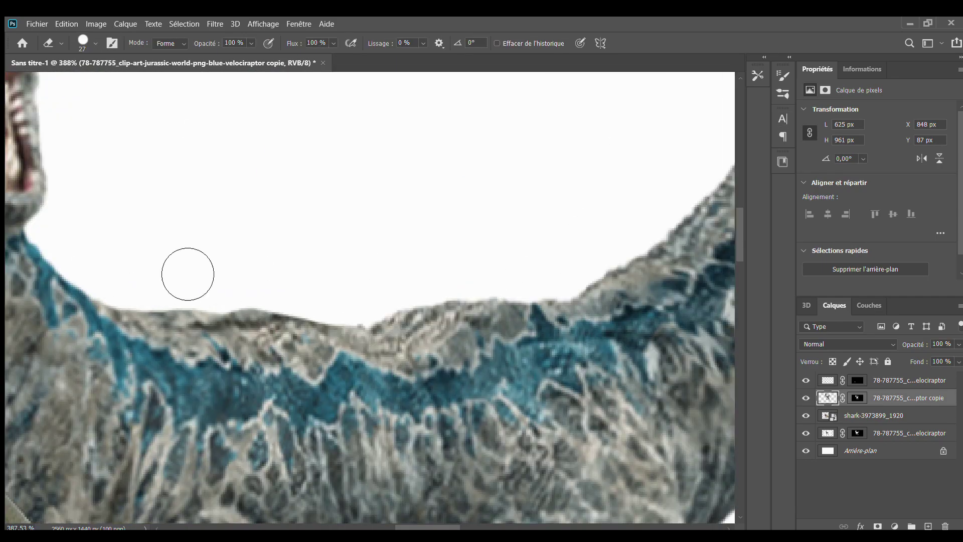
scroll(577, 286, "down", 1)
scroll(532, 276, "down", 5)
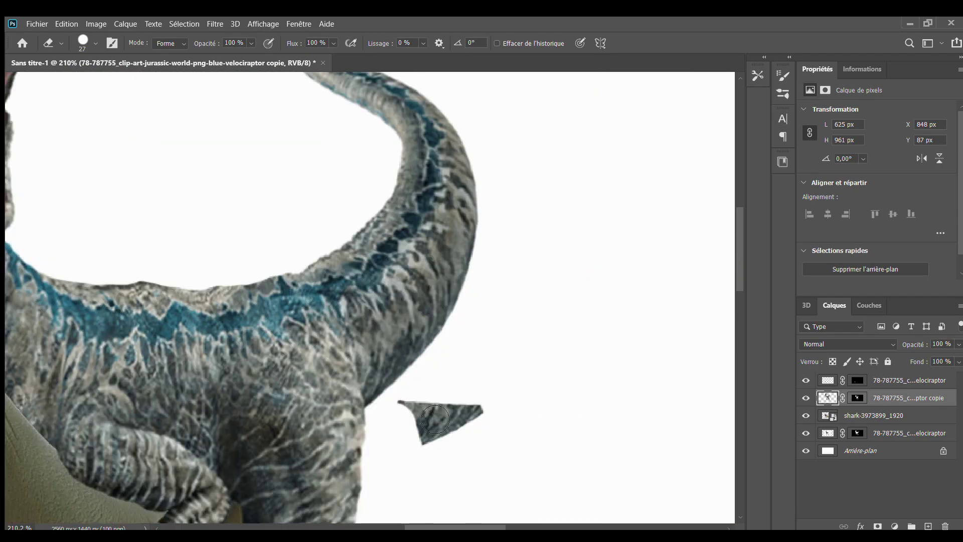
key("v")
left_click(414, 408)
key("e")
scroll(415, 409, "down", 2)
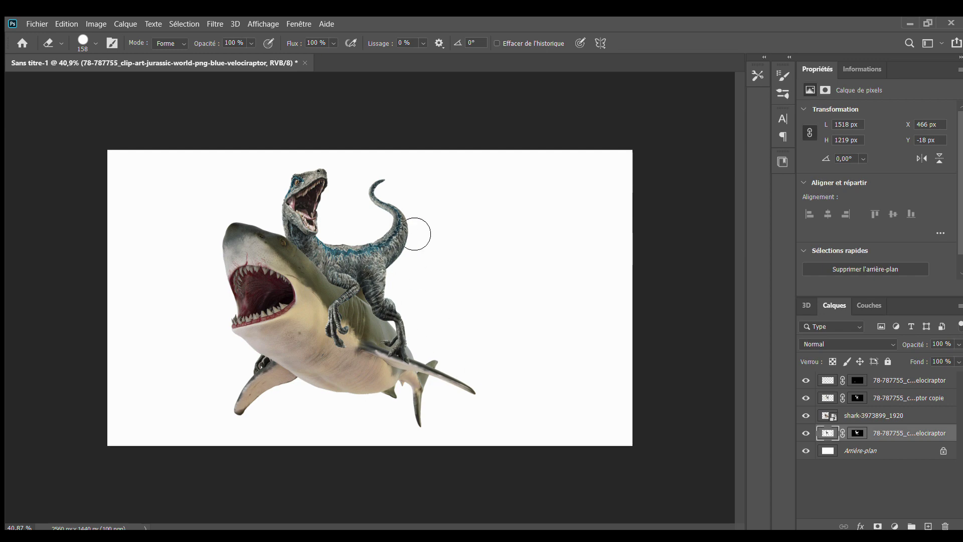
key("v")
scroll(414, 234, "up", 5)
Step: Pin the raptor copy's leg and apply the puppet warp so the foot grips the fin
scroll(418, 241, "down", 3)
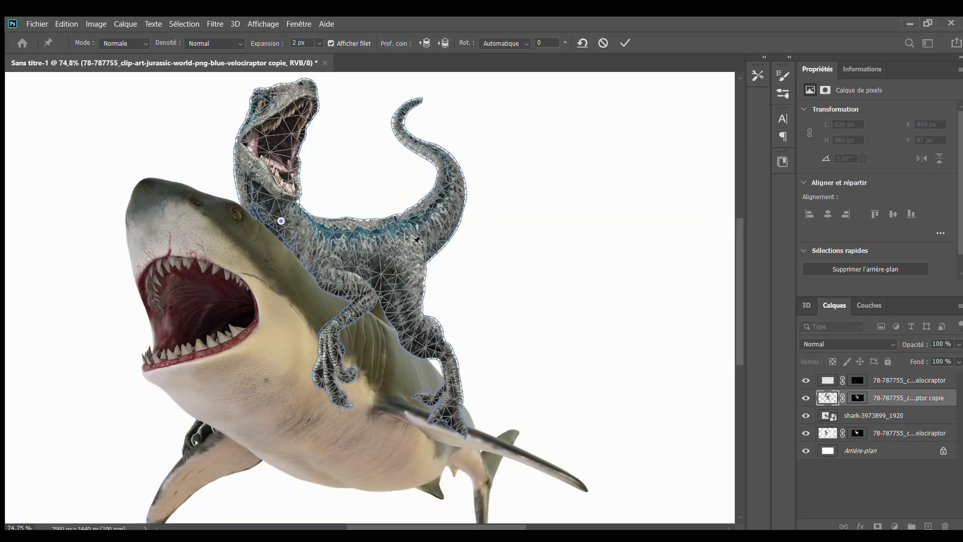
scroll(453, 347, "up", 3)
left_click(458, 442)
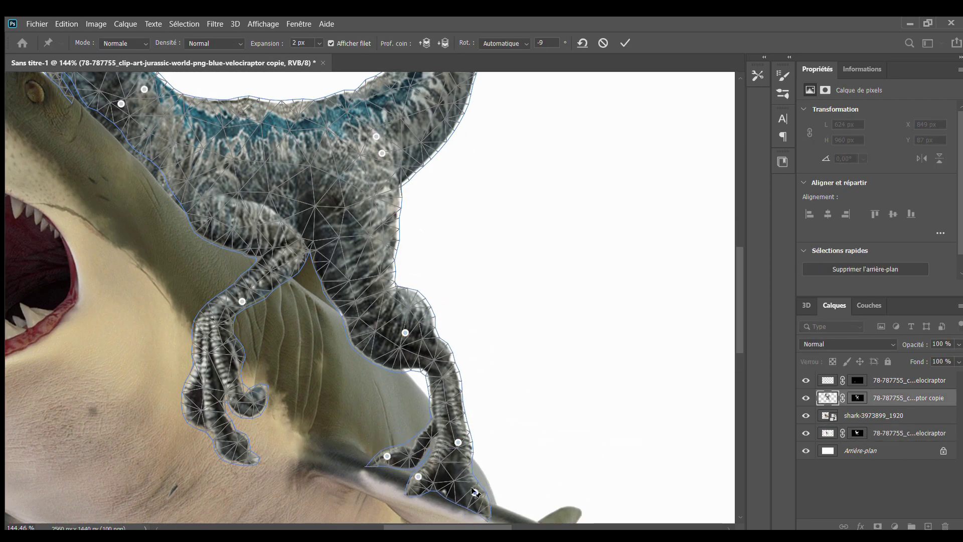
left_click(624, 43)
scroll(537, 433, "down", 3)
scroll(522, 433, "down", 3)
scroll(512, 433, "up", 5)
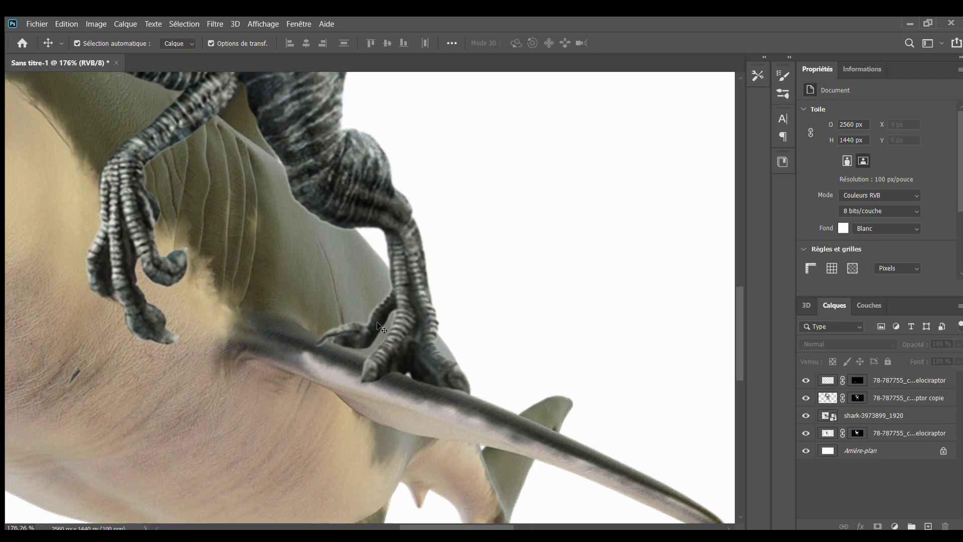
scroll(512, 433, "down", 6)
Step: Select the lower raptor layer and start, then cancel, a free transform
left_click(871, 452)
key("ctrl+t")
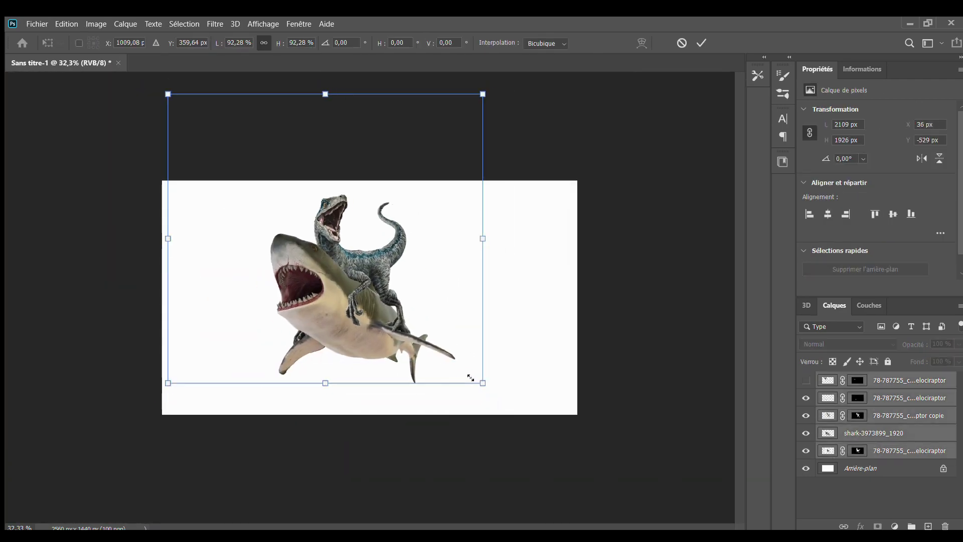
key("Escape")
scroll(251, 269, "up", 2)
scroll(251, 270, "up", 1)
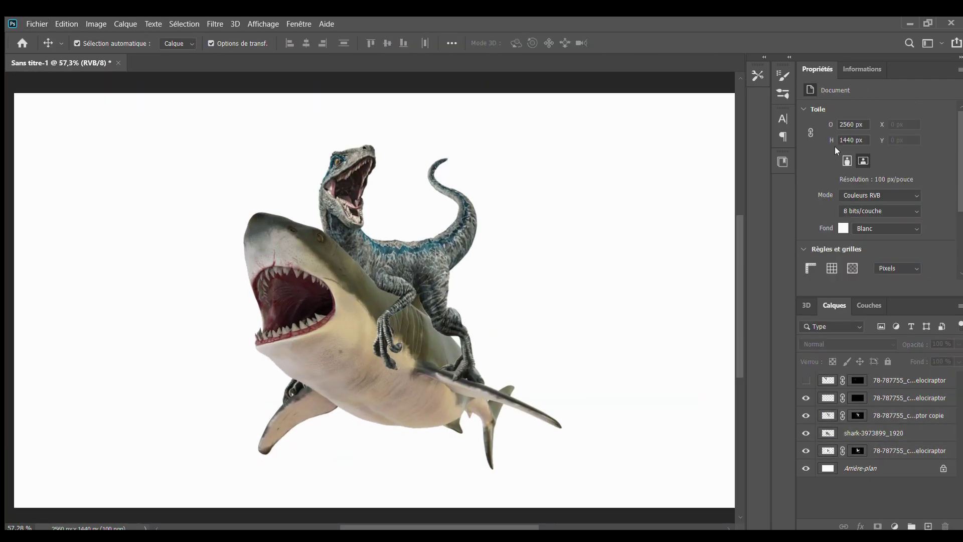
Step: Paste the velociraptor photo right of the shark and erase everything but its claw
key("ctrl+v")
key("ctrl+t")
left_click_drag(486, 327, 552, 301)
key("Return")
key("e")
scroll(520, 237, "up", 3)
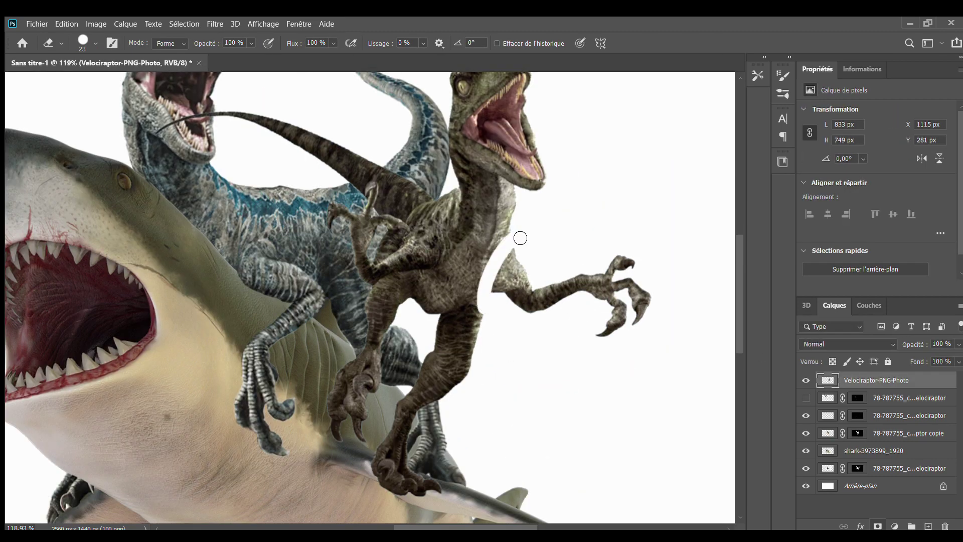
scroll(385, 310, "down", 4)
left_click_drag(381, 381, 434, 257)
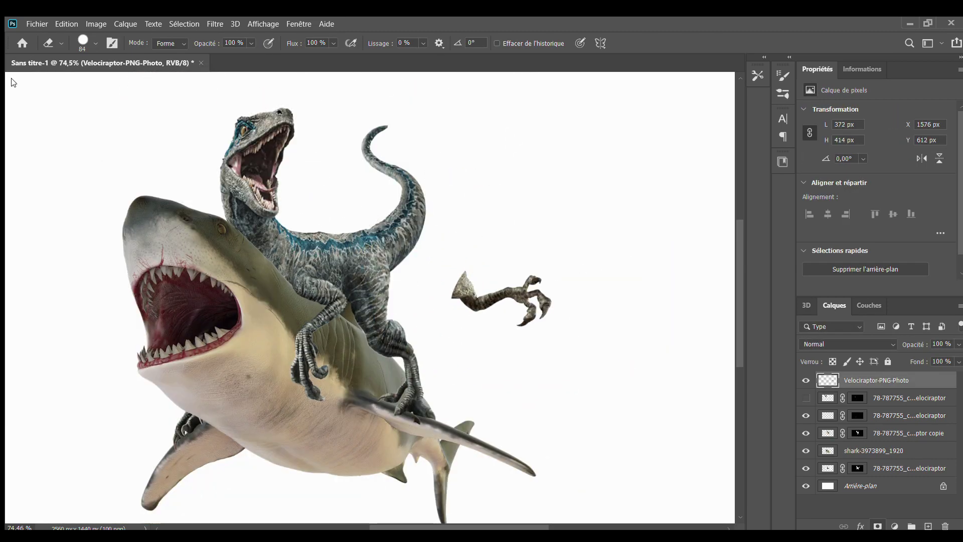
Step: Flip and angle the claw near the shark's snout, placing its layer below the shark
key("ctrl+t")
scroll(137, 381, "down", 1)
left_click_drag(249, 236, 78, 226)
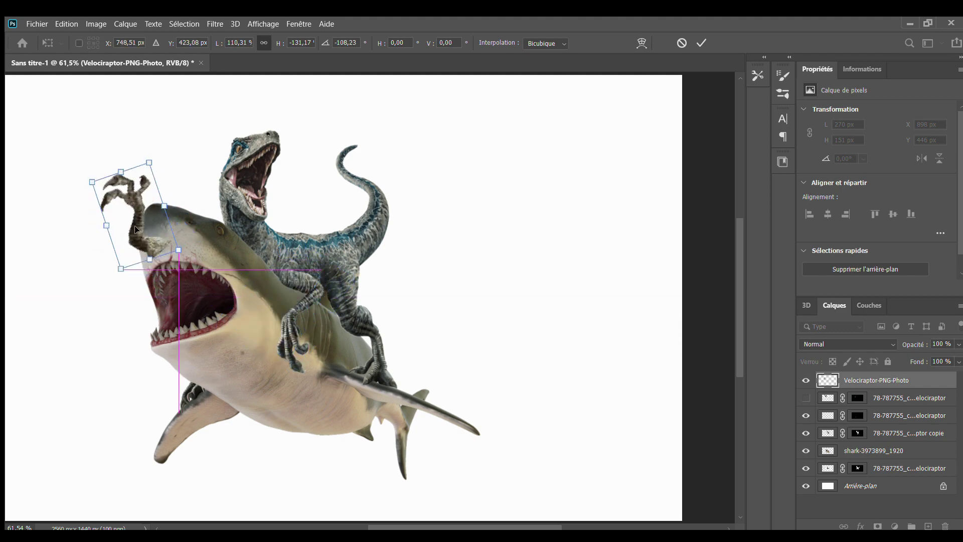
left_click_drag(909, 458, 909, 454)
scroll(157, 178, "up", 1)
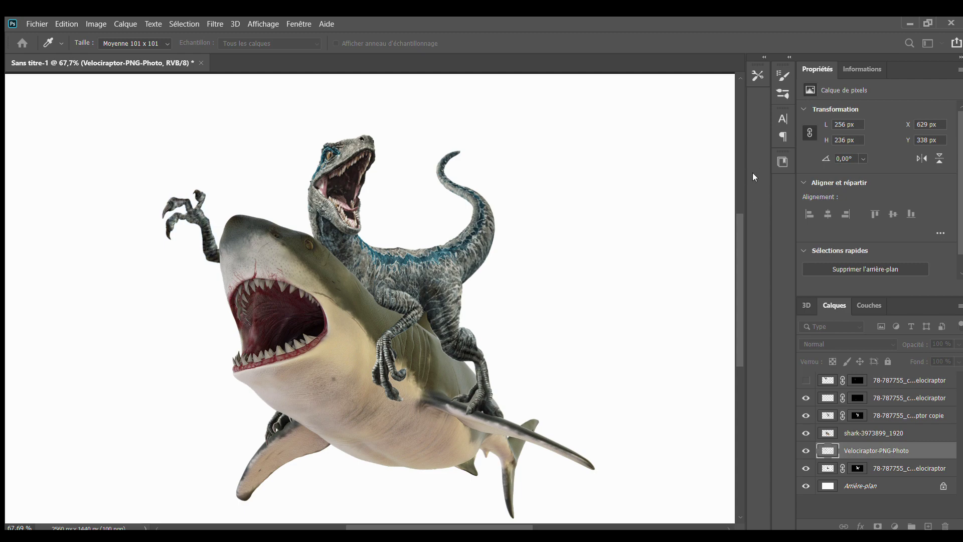
Step: Place the rocket launcher and set the claw on its grip, layered beneath the launcher
key("v")
left_click(45, 112)
scroll(45, 112, "up", 1)
scroll(90, 263, "up", 1)
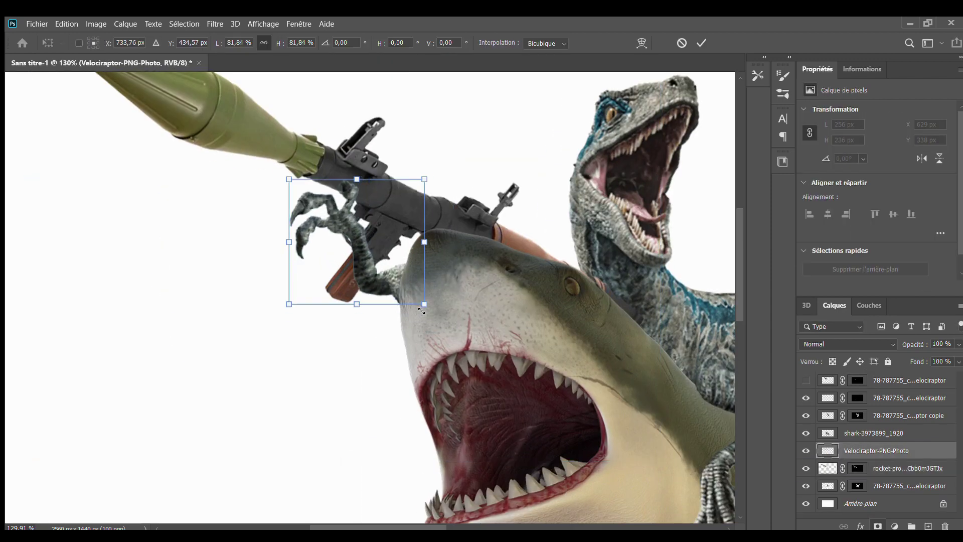
left_click_drag(421, 311, 408, 291)
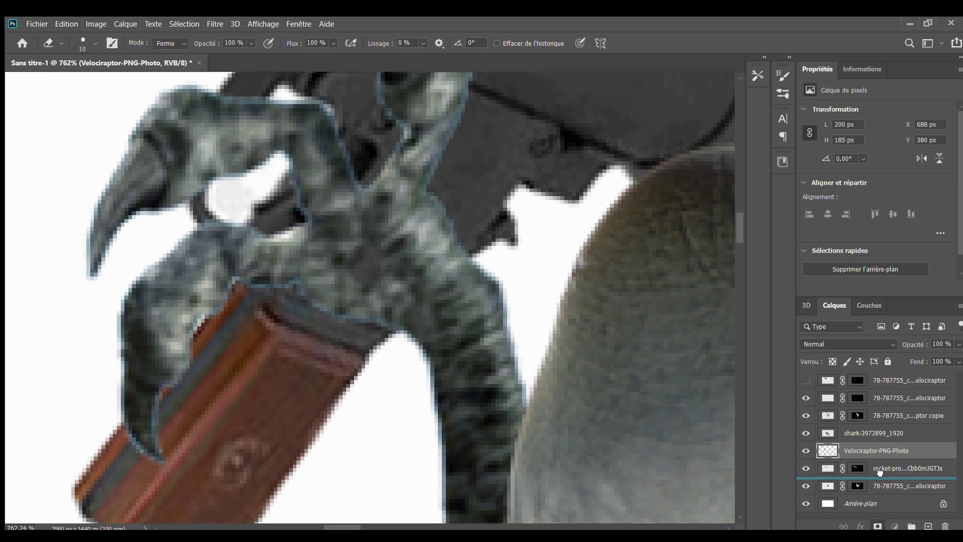
left_click_drag(879, 471, 856, 446)
Step: Copy a claw tip to its own layer and rotate it over the launcher's grip
scroll(222, 259, "up", 1)
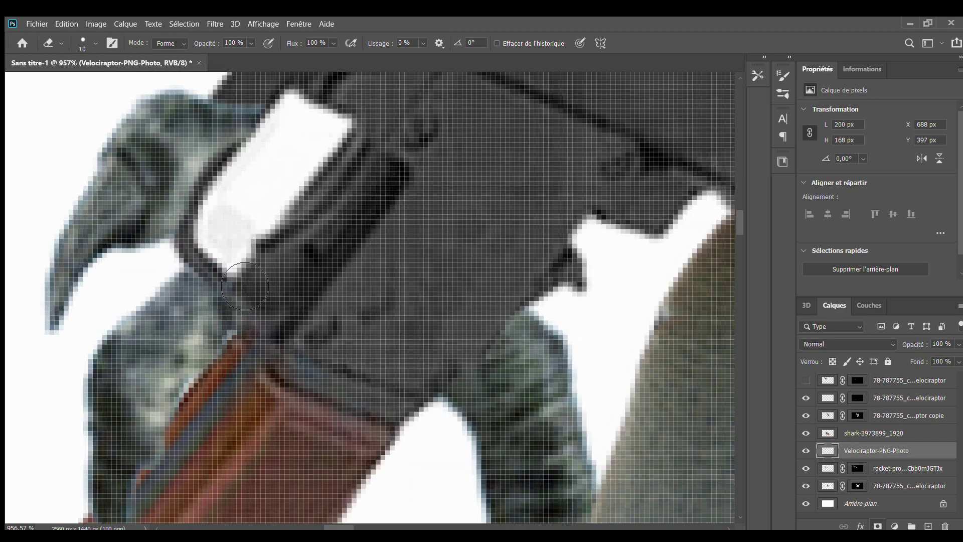
scroll(244, 286, "down", 5)
scroll(161, 370, "up", 4)
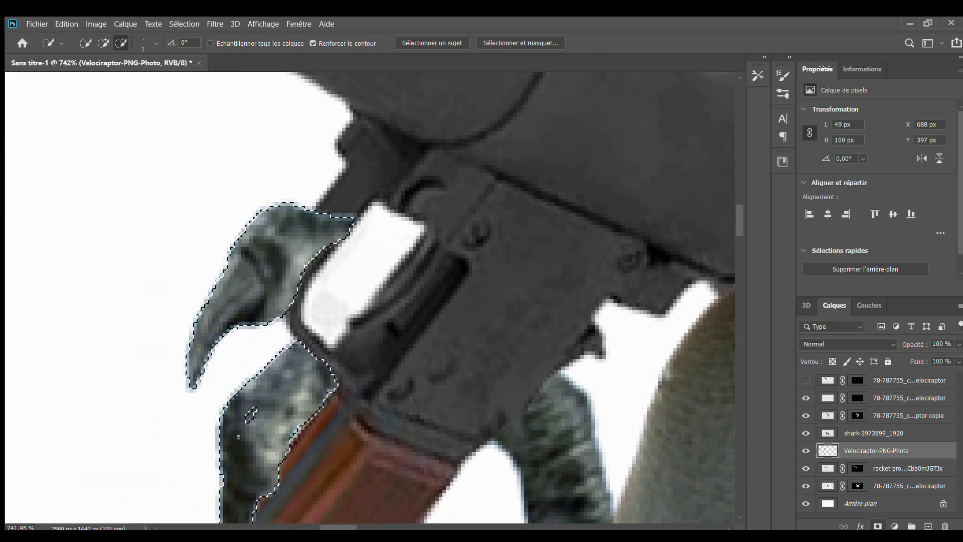
key("ctrl+j")
key("ctrl+t")
left_click_drag(146, 228, 166, 190)
left_click_drag(281, 281, 427, 281)
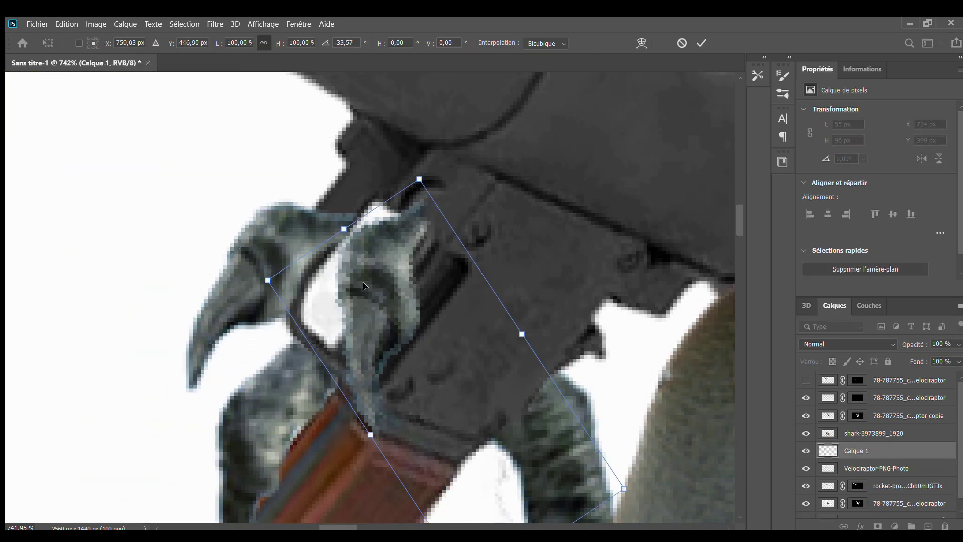
key("Return")
Step: Erase the original claw tip behind the gun and nudge the claw layer slightly right
key("e")
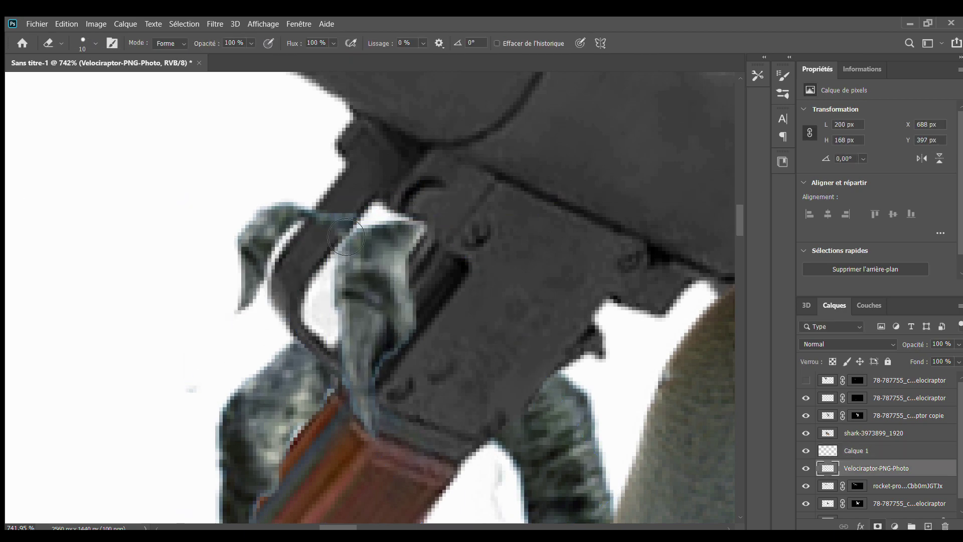
left_click_drag(346, 236, 261, 251)
scroll(261, 251, "down", 4)
scroll(75, 79, "up", 6)
key("v")
scroll(206, 251, "down", 3)
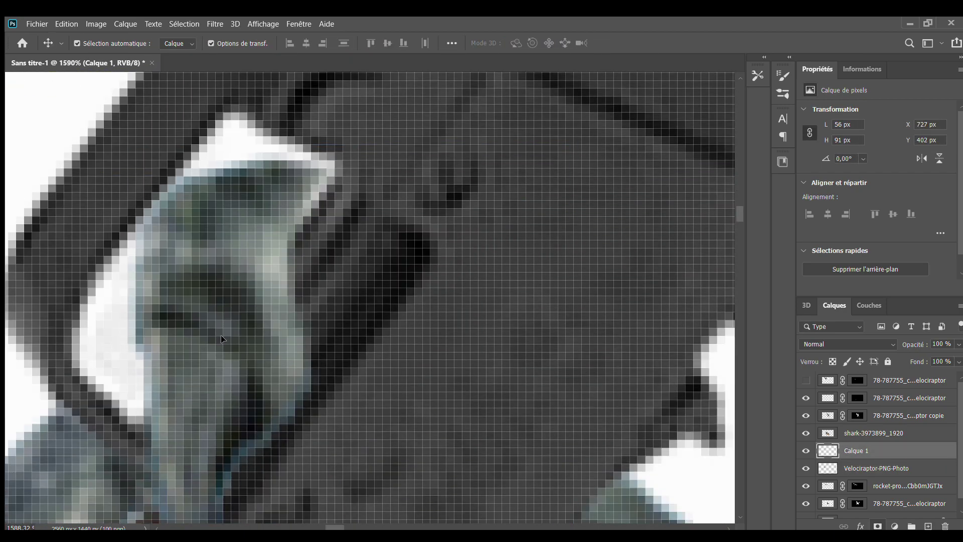
scroll(206, 251, "down", 2)
key("Right")
key("Right")
scroll(459, 381, "up", 3)
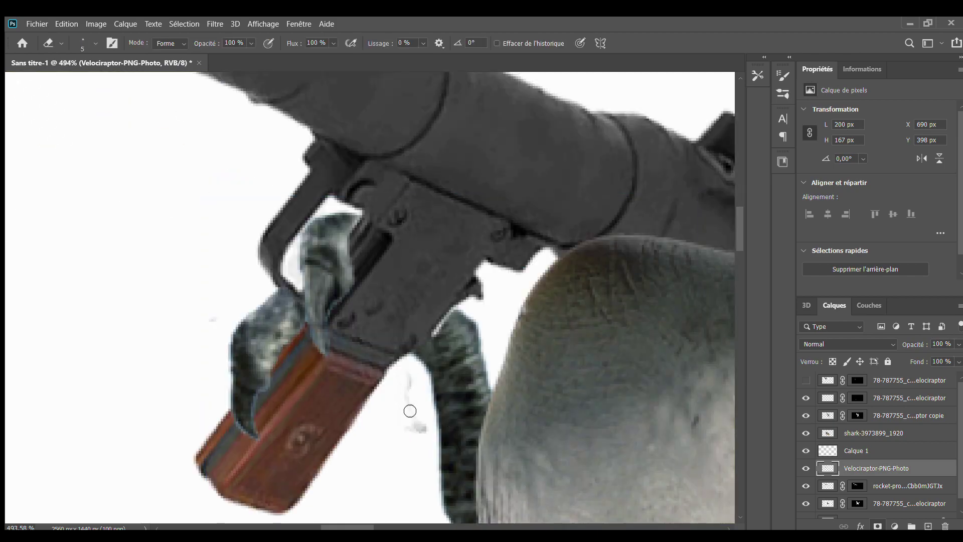
scroll(409, 409, "up", 3)
scroll(351, 376, "down", 4)
scroll(336, 358, "up", 3)
Step: Fit the composition on screen and piece the copied claw over the grip on the claw photo layer
key("alt+bracketright")
key("e")
key("ctrl+0")
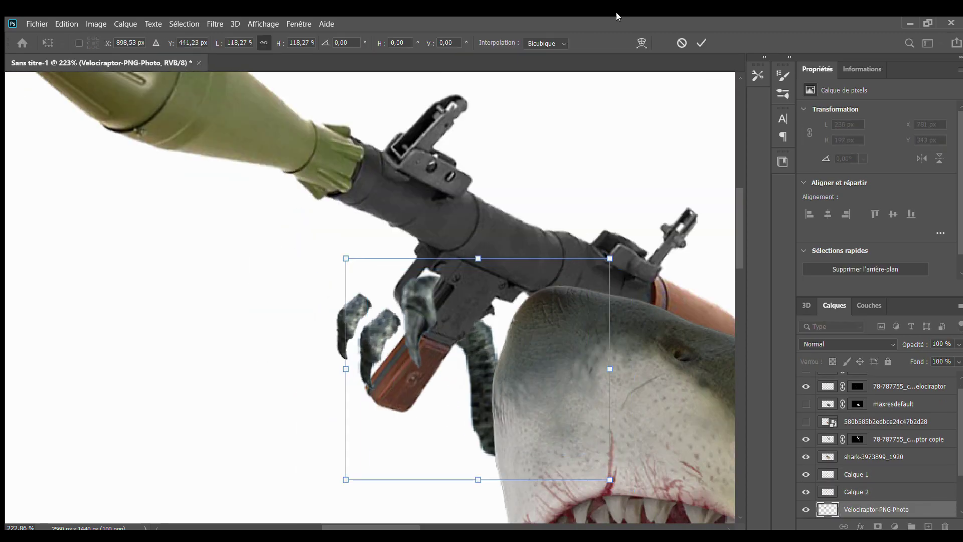
left_click(357, 328)
key("e")
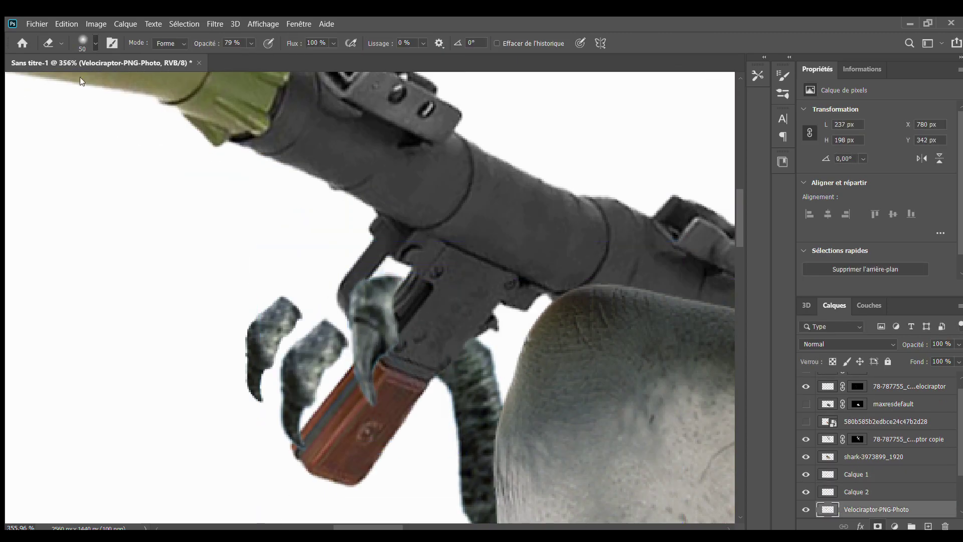
left_click_drag(300, 315, 351, 351)
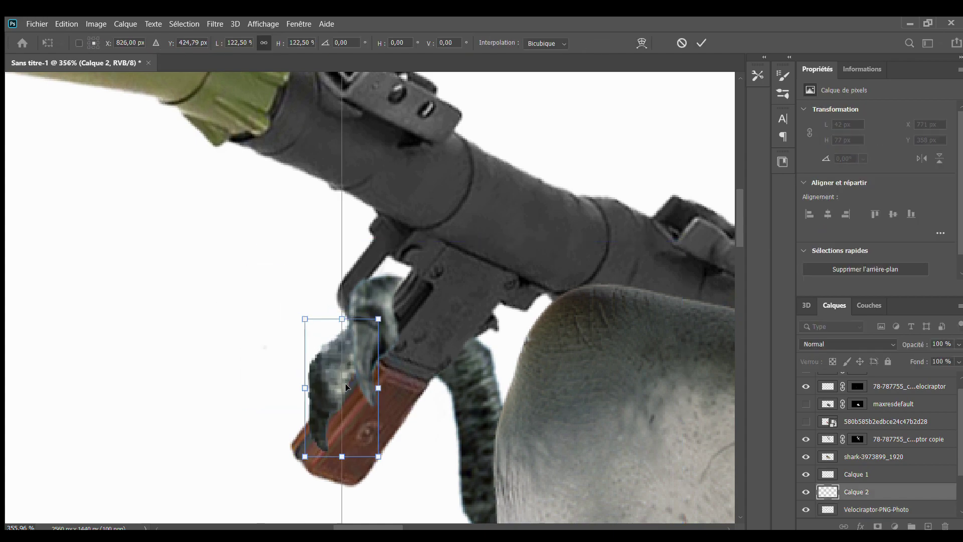
scroll(551, 270, "down", 5)
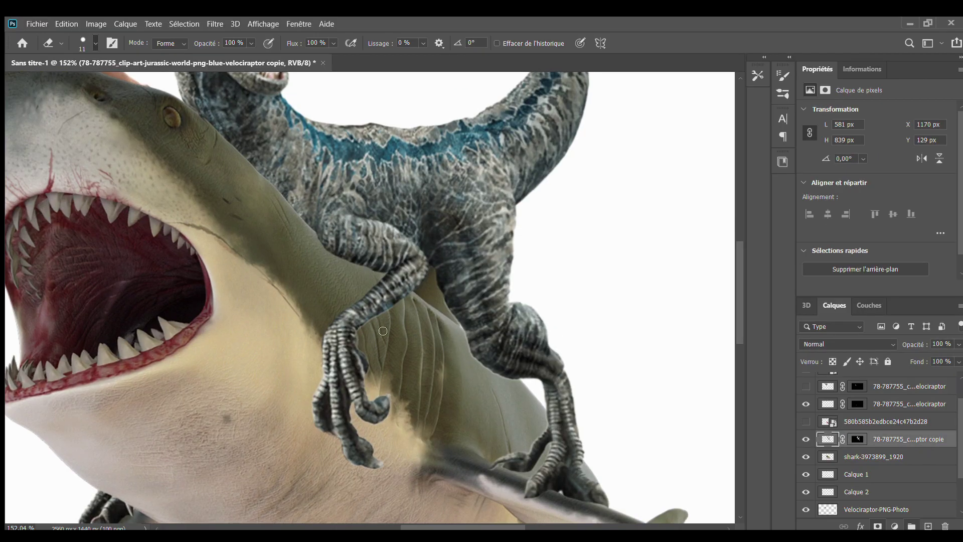
Step: Zoom and pan around the raptor foot's edges where it meets the shark
scroll(383, 331, "up", 5)
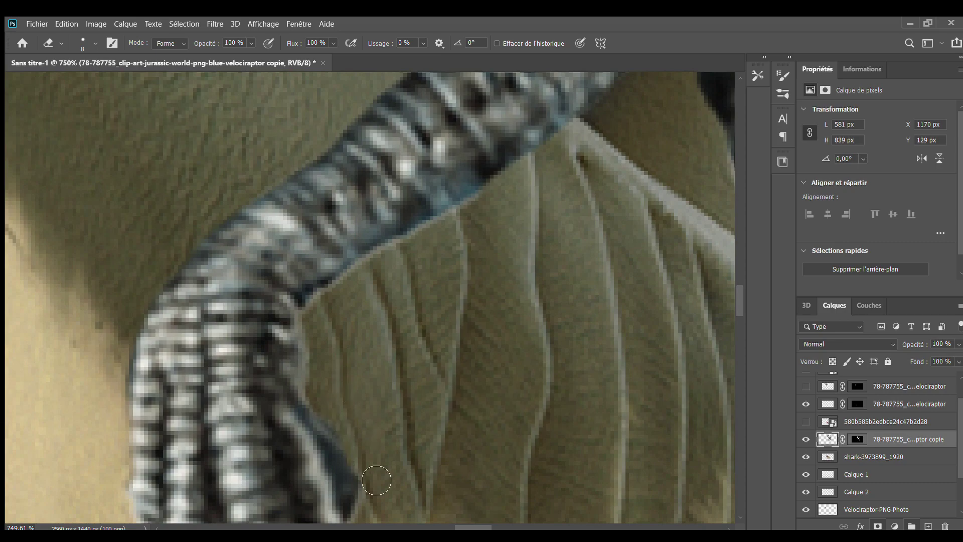
scroll(376, 480, "up", 2)
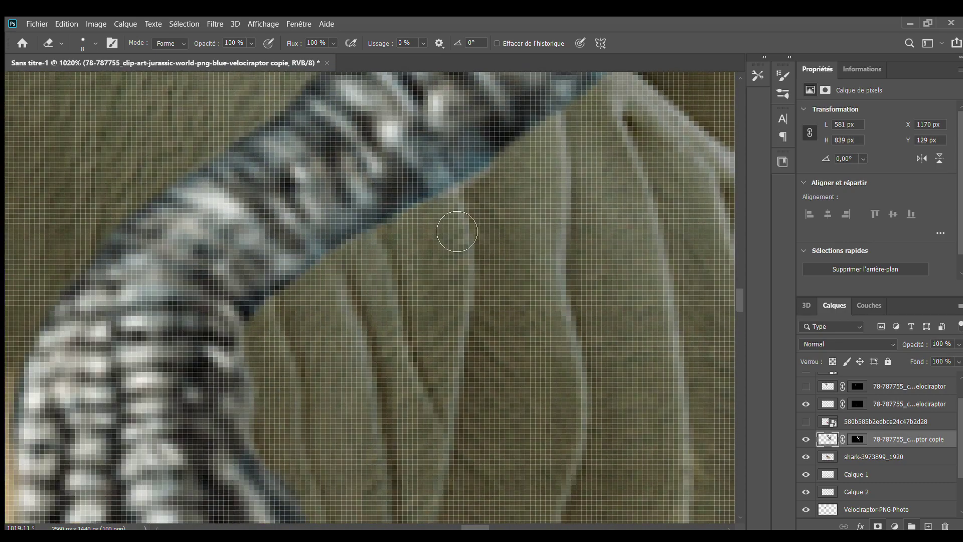
scroll(457, 232, "down", 1)
scroll(357, 269, "down", 1)
scroll(435, 390, "down", 2)
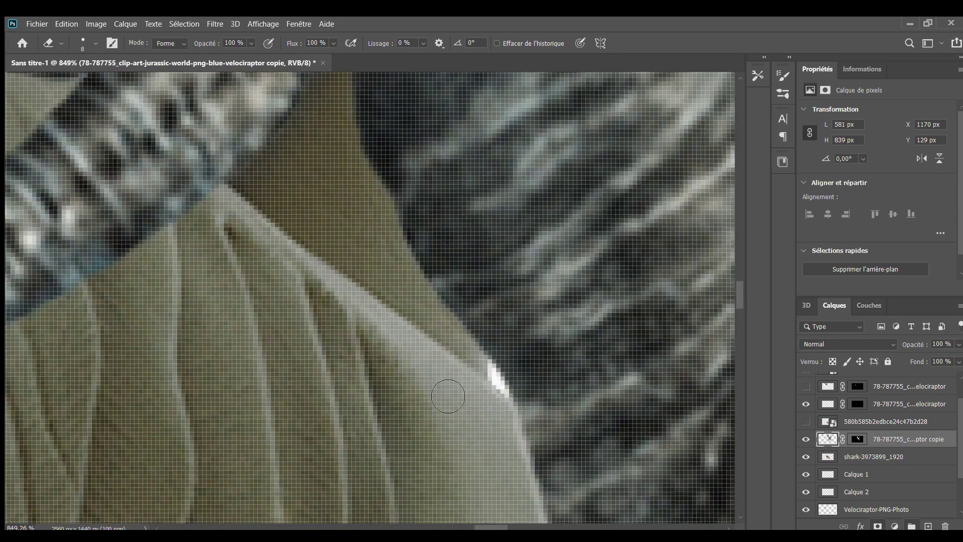
scroll(515, 280, "down", 3)
scroll(562, 413, "down", 2)
scroll(509, 483, "right", 2)
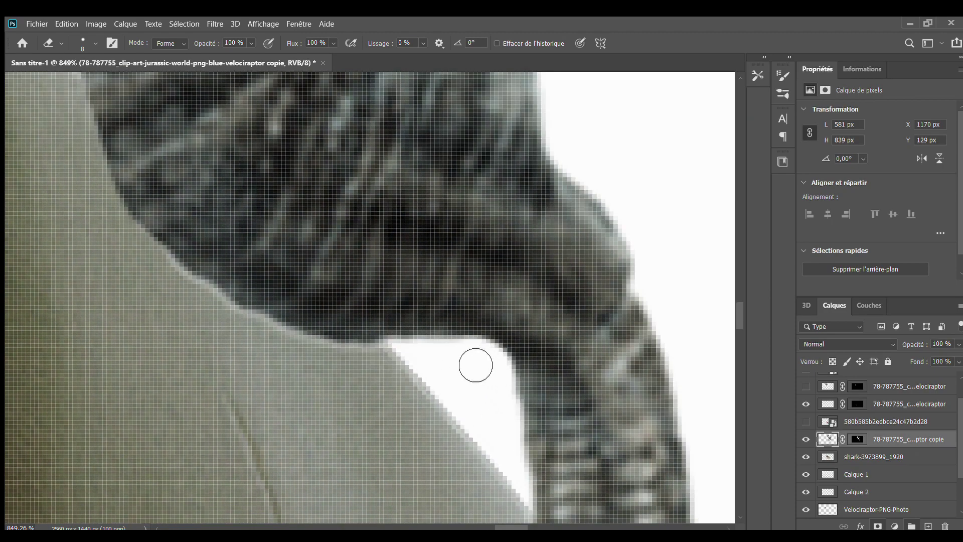
scroll(238, 391, "down", 3)
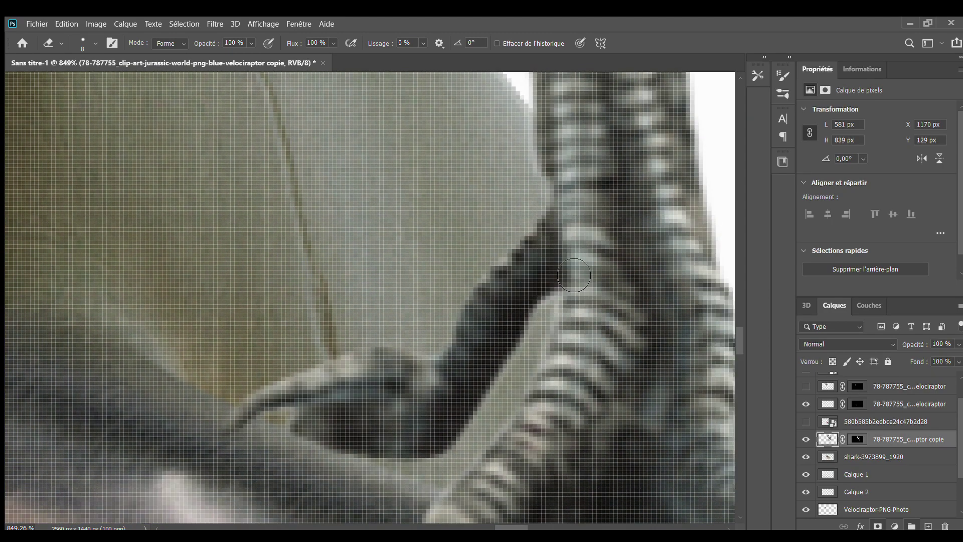
scroll(453, 308, "up", 2)
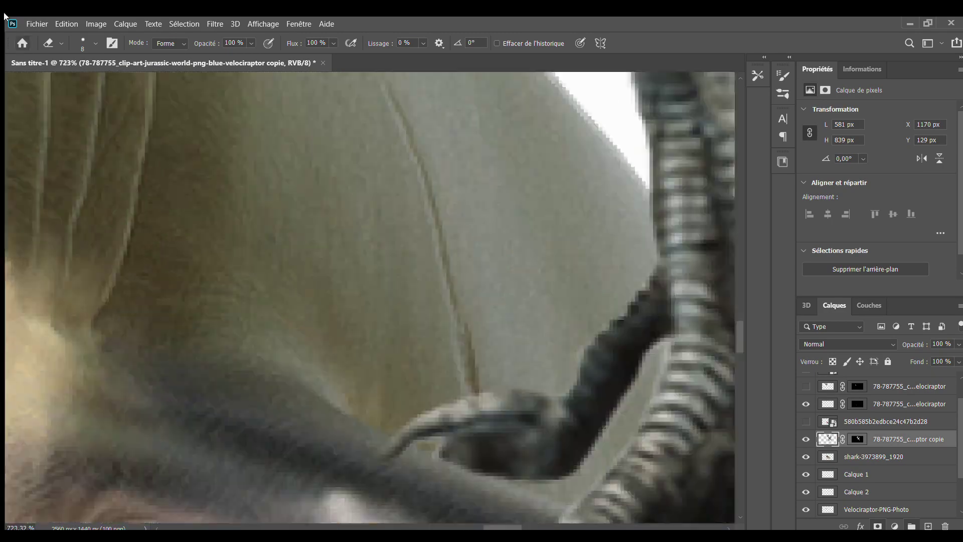
scroll(671, 484, "up", 4)
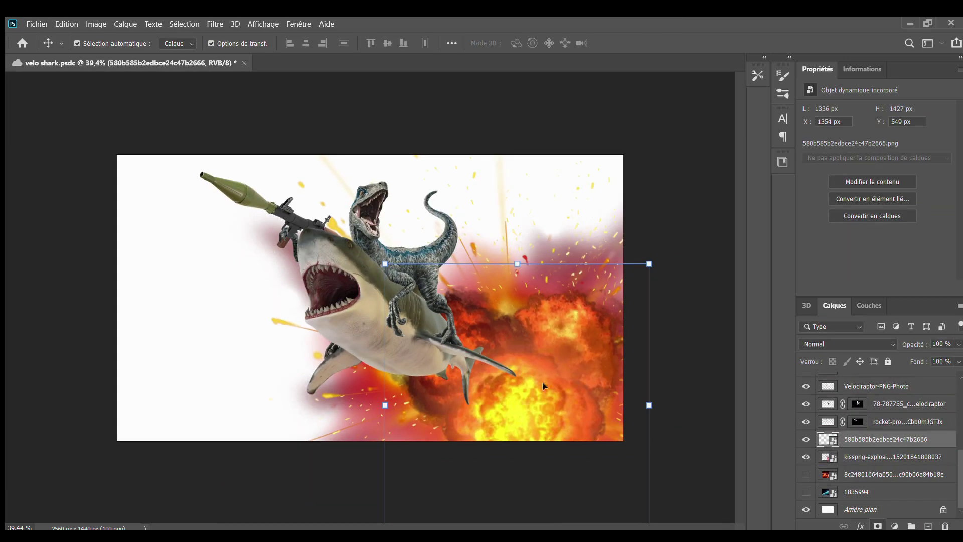
Step: Duplicate the explosion offset down-right, as copie 2 beneath the original explosion layer
left_click_drag(542, 385, 638, 438)
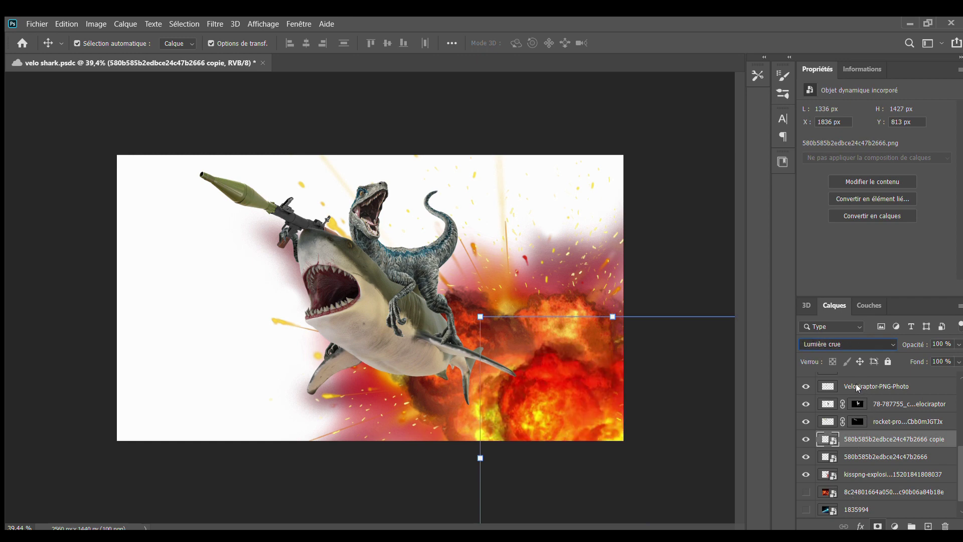
scroll(859, 345, "up", 1)
scroll(859, 345, "up", 2)
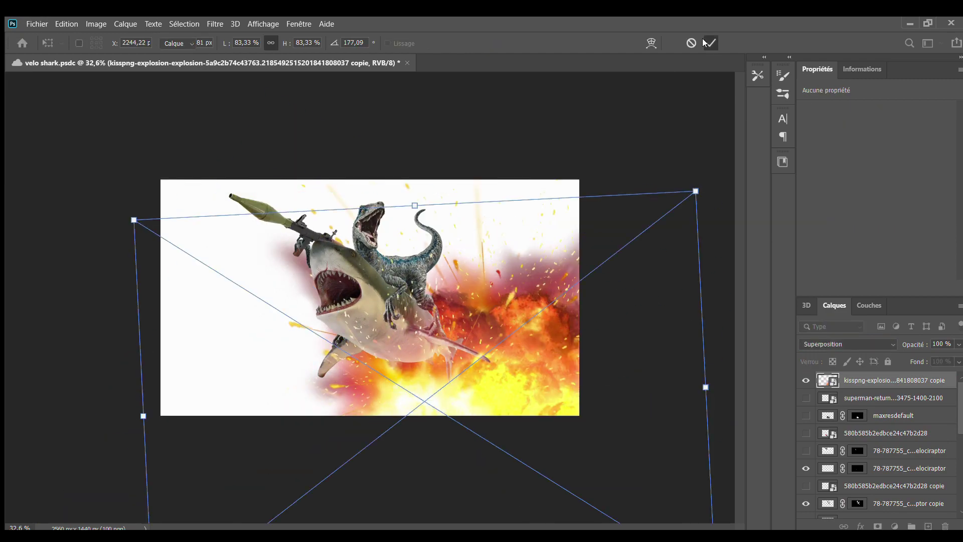
left_click(704, 43)
left_click_drag(850, 367, 857, 476)
left_click(847, 344)
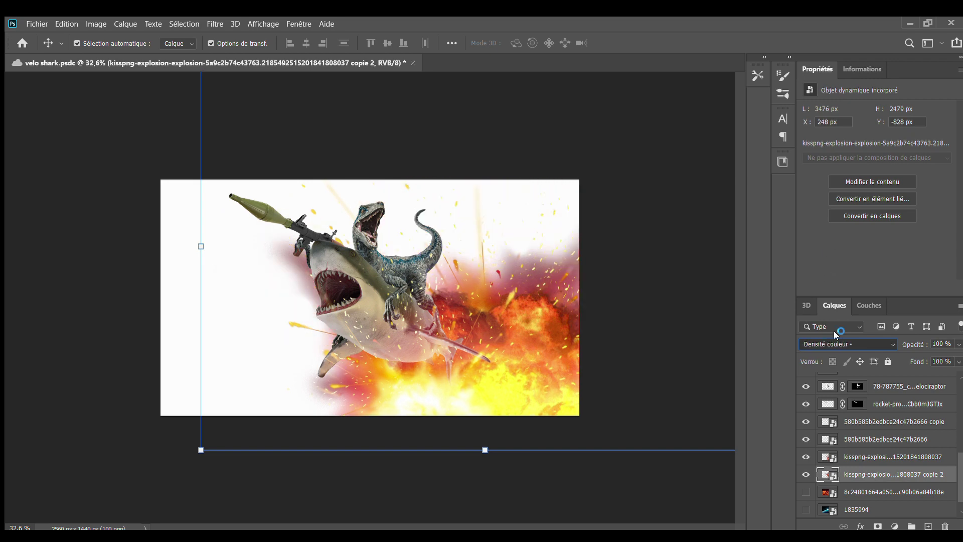
Step: Rotate the copie 2 explosion across the canvas and commit the transform
key("Up")
key("Up")
key("Up")
left_click_drag(201, 450, 189, 366)
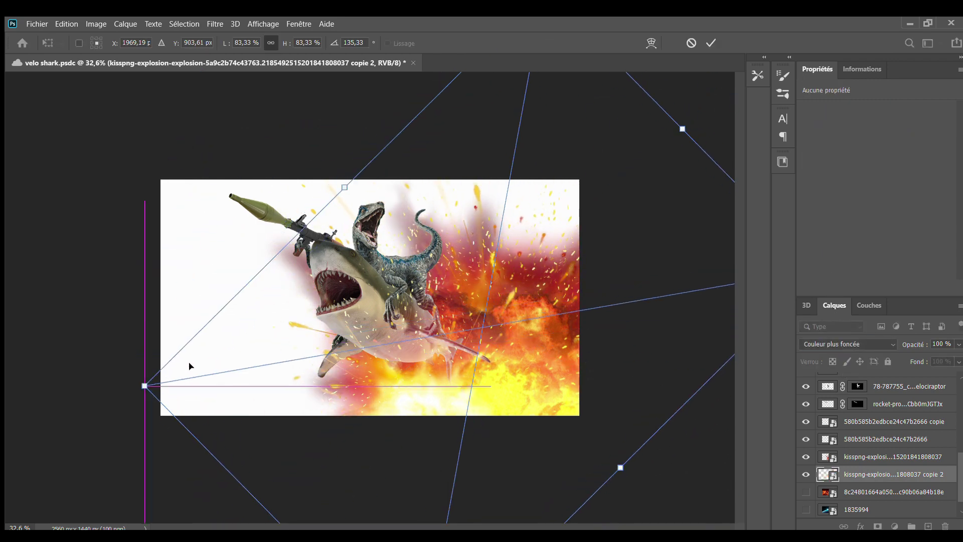
left_click(716, 43)
left_click(383, 398)
scroll(367, 268, "up", 3)
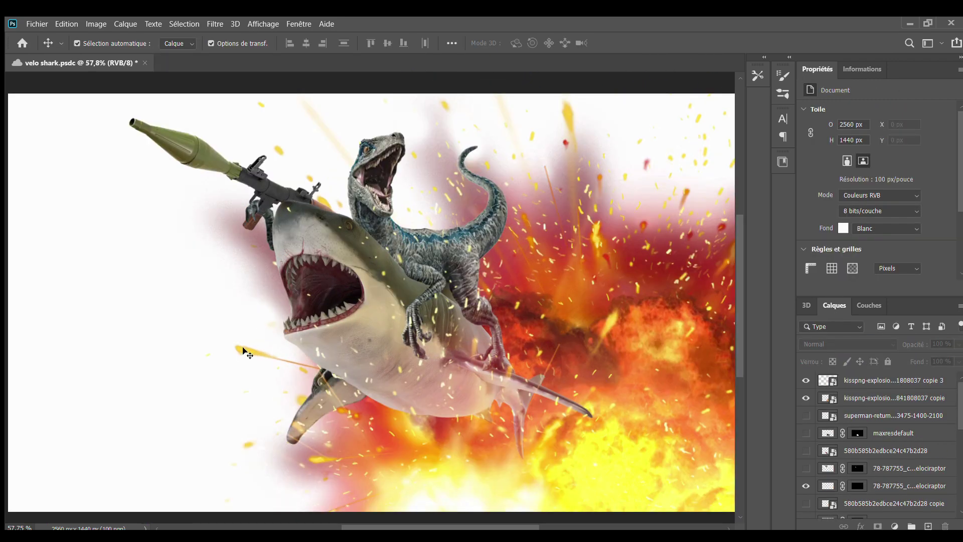
Step: Erase stray edges on the explosion layers, including copie 2 and the top copy
key("e")
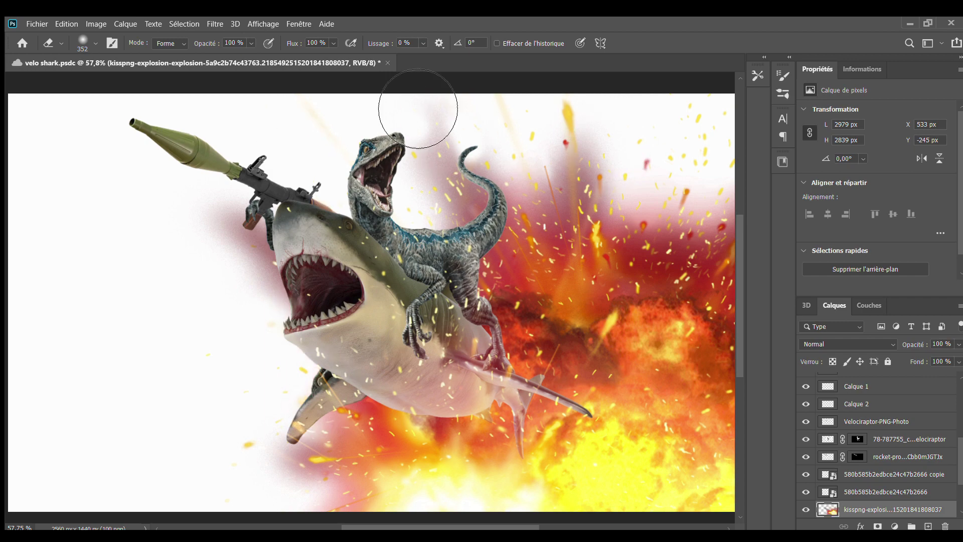
key("v")
left_click(565, 115)
key("e")
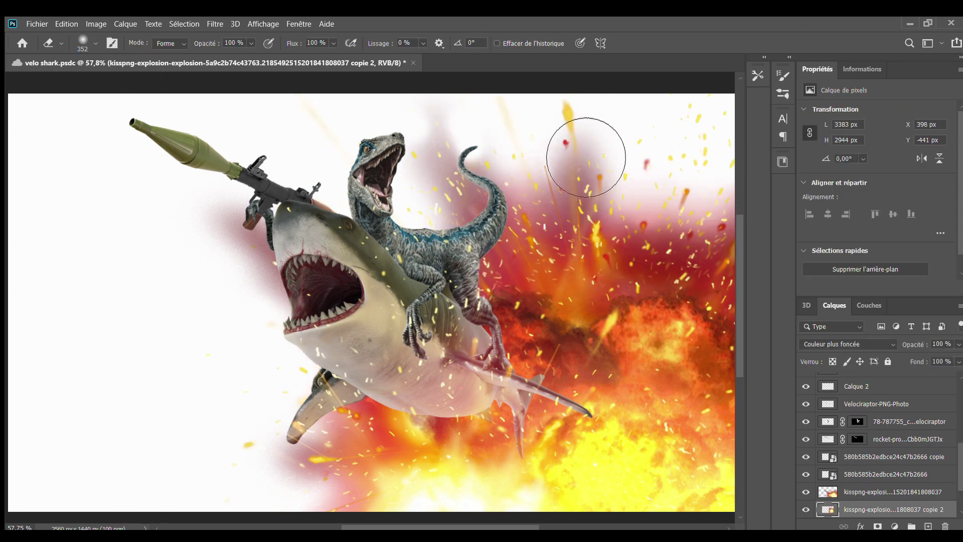
scroll(301, 355, "down", 2)
scroll(341, 376, "down", 1)
key("v")
left_click(389, 395)
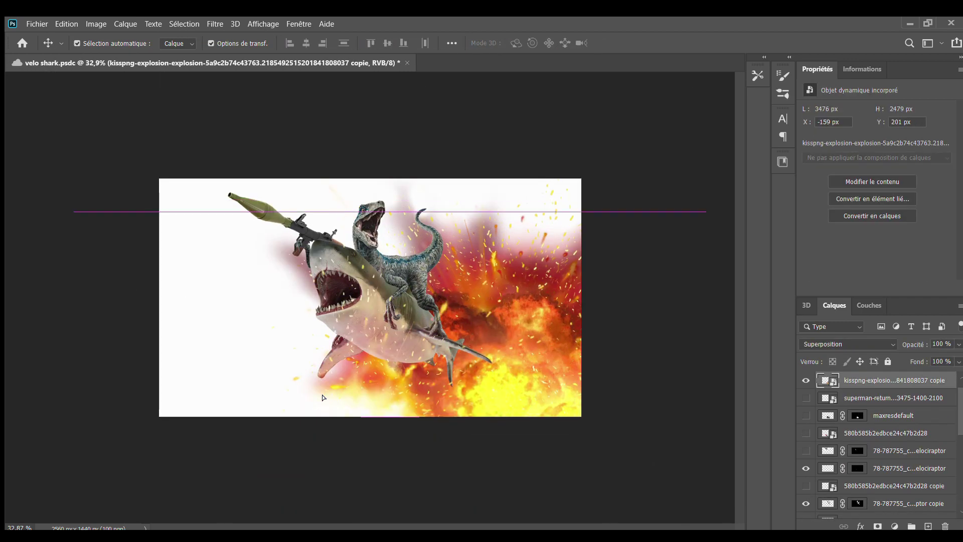
key("e")
scroll(365, 282, "up", 3)
key("v")
Step: Duplicate the top explosion as copie 4, blend it with Superposition, and move it lower
key("ctrl+j")
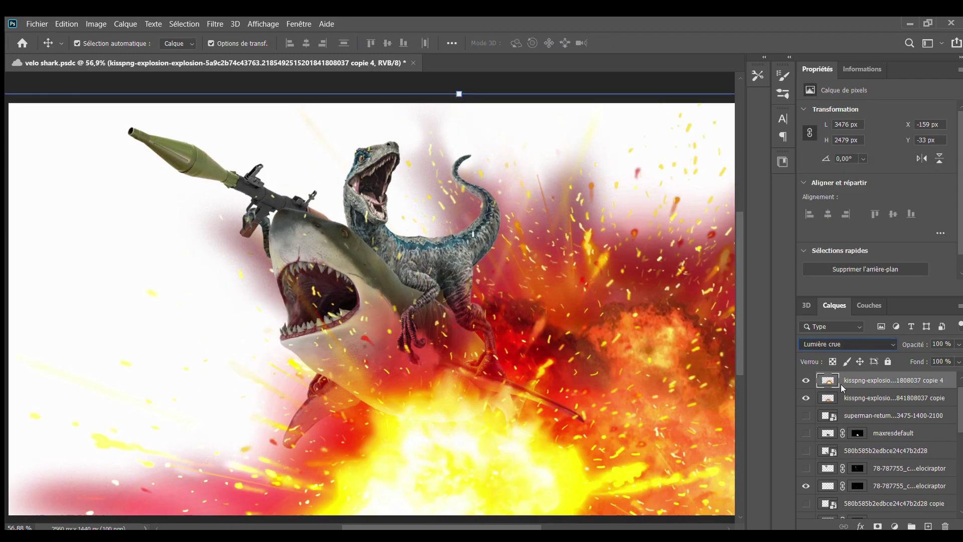
key("shift+alt+o")
scroll(406, 391, "down", 2)
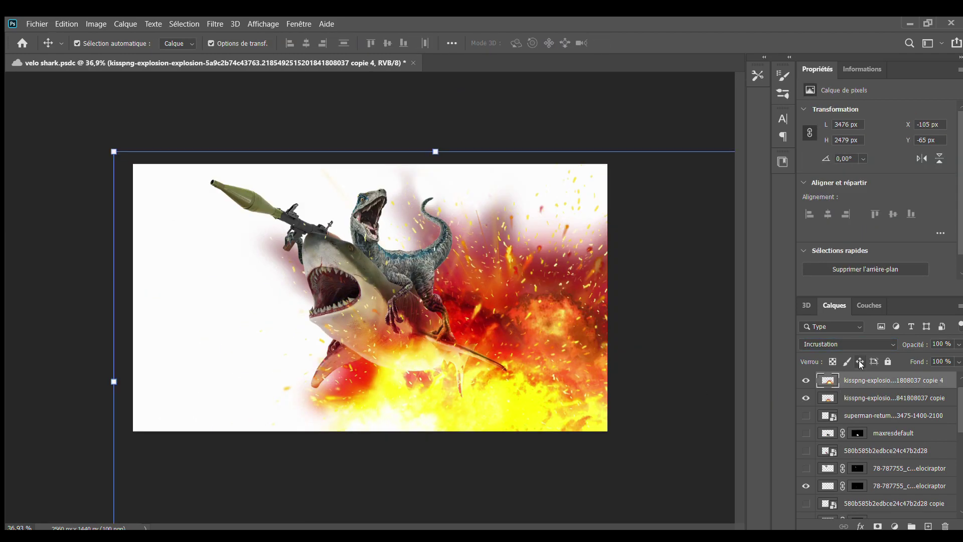
key("shift+alt+s")
mouse_move(420, 421)
left_mouse_down()
mouse_move(410, 426)
mouse_move(442, 438)
left_mouse_up()
key("ctrl+bracketleft")
key("ctrl+bracketleft")
key("ctrl+bracketleft")
key("ctrl+bracketleft")
key("ctrl+bracketleft")
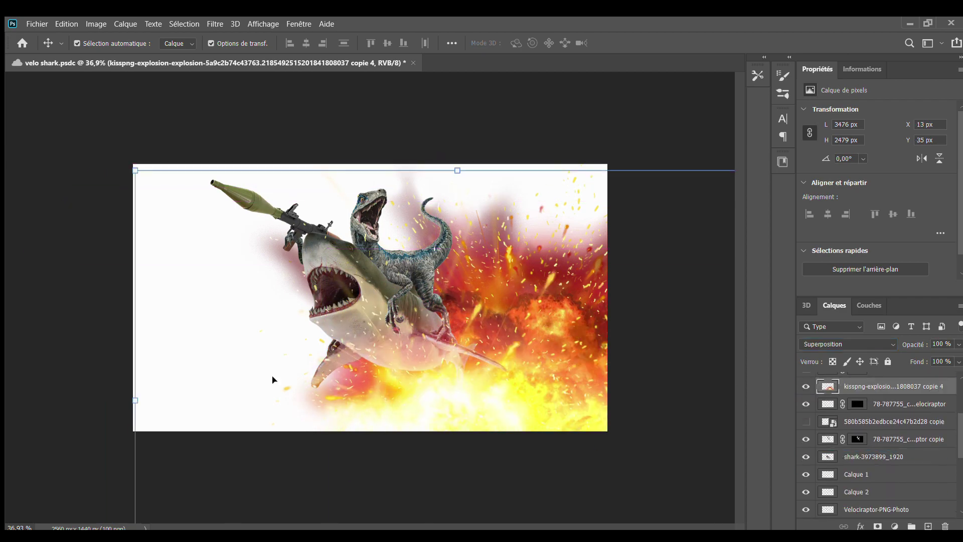
key("alt+bracketleft")
Step: Copy the velociraptor's lower claw to its own layer and move it into the shark's mouth
scroll(395, 323, "up", 8)
key("w")
left_click(391, 196)
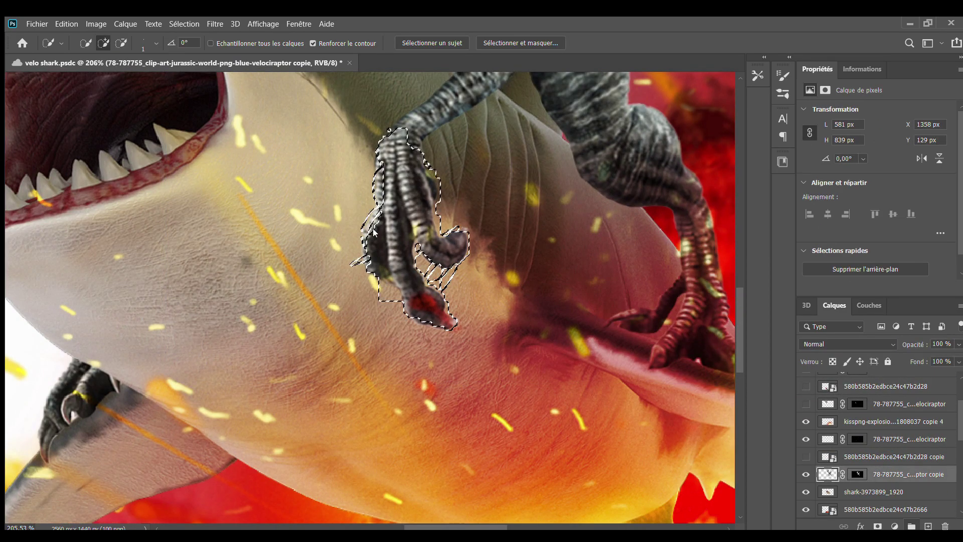
scroll(374, 232, "up", 2)
key("ctrl+j")
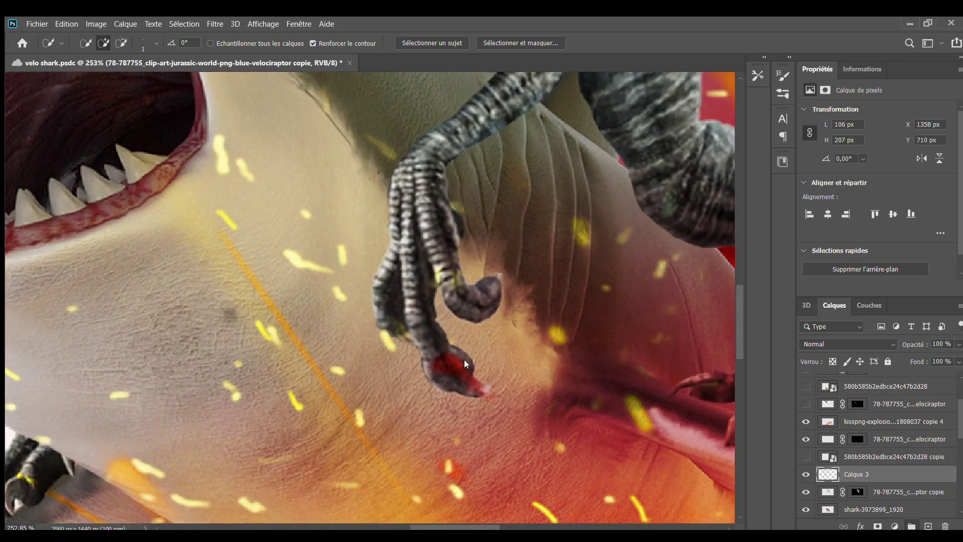
scroll(464, 364, "down", 3)
left_click_drag(441, 351, 271, 226)
Step: Rotate the copied claw to about 49 degrees and warp its fingers around the jaw
key("ctrl+t")
left_click_drag(166, 311, 133, 259)
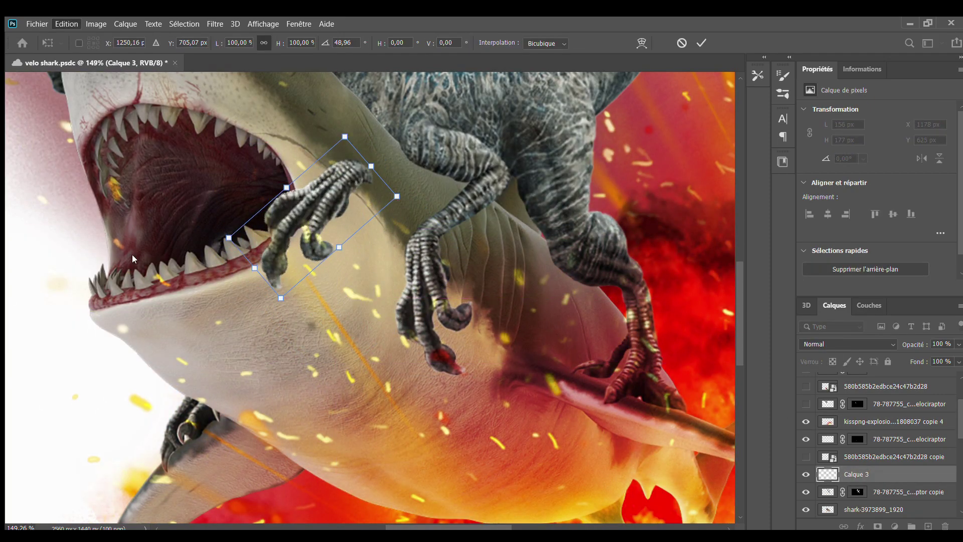
key("Return")
scroll(313, 146, "up", 3)
left_click_drag(183, 213, 211, 191)
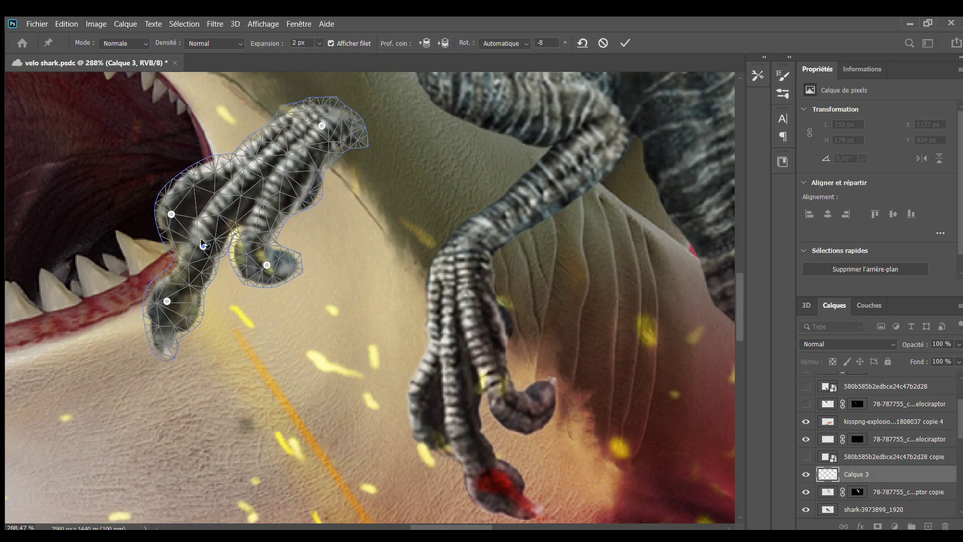
left_click(625, 43)
Step: Save the document and paint a darker tone over the claw tip
key("b")
scroll(185, 226, "up", 4)
key("ctrl+s")
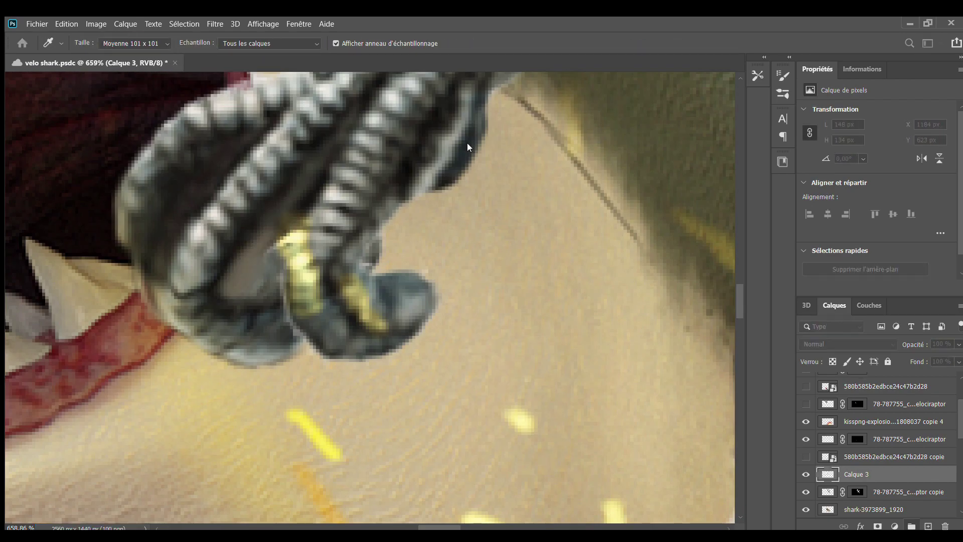
left_click_drag(256, 251, 230, 299)
scroll(298, 269, "down", 8)
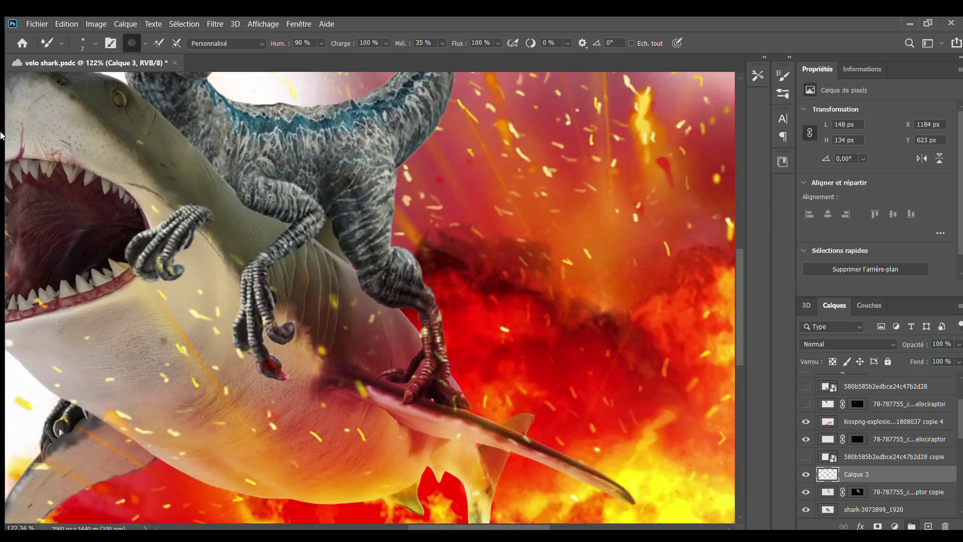
key("v")
Step: Erase the raptor's original lower claw on the velociraptor copy layer
key("alt+bracketleft")
key("e")
scroll(210, 305, "up", 3)
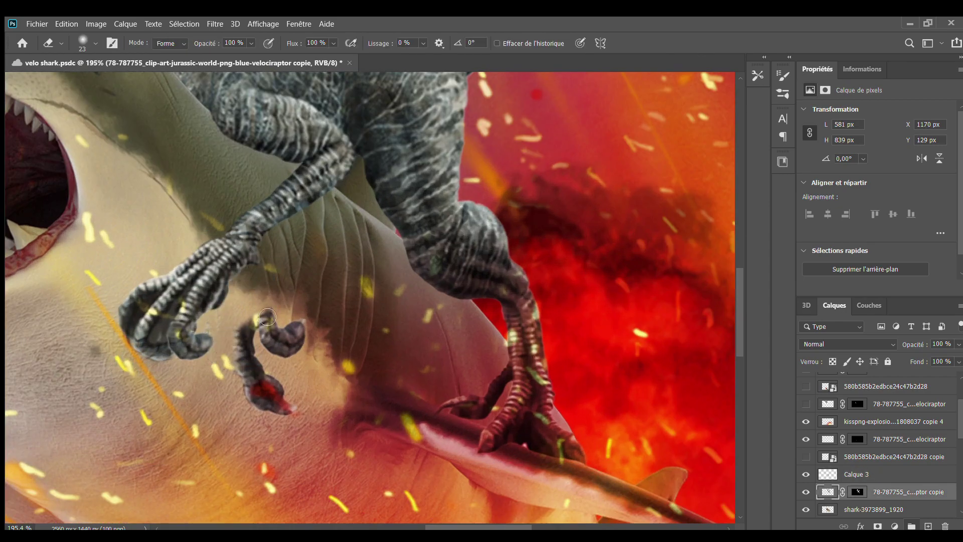
left_click_drag(268, 317, 281, 409)
scroll(398, 253, "down", 2)
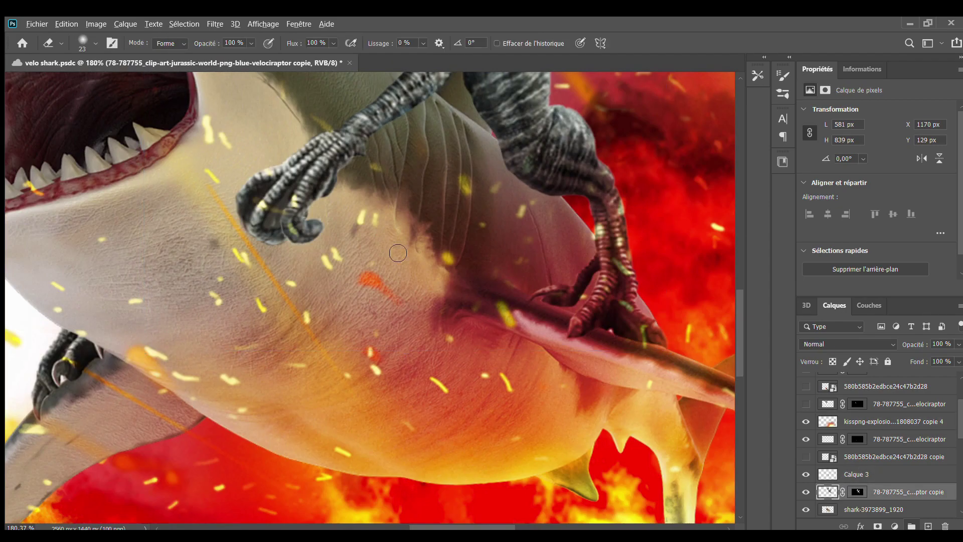
scroll(398, 253, "up", 2)
Step: Rotate, shrink and lay the grey alien across the shark's belly
key("alt+bracketright")
scroll(301, 182, "up", 2)
scroll(125, 111, "up", 2)
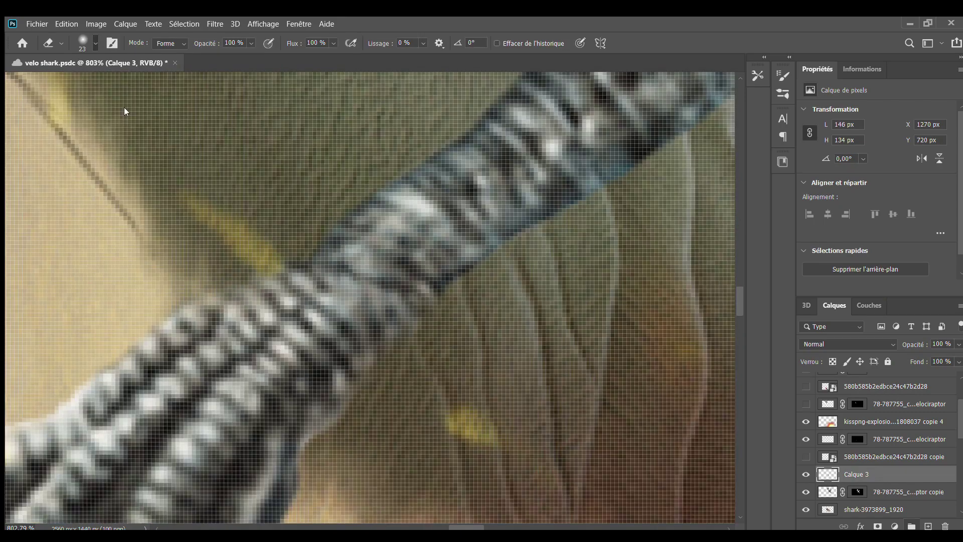
scroll(290, 259, "down", 5)
scroll(291, 259, "down", 3)
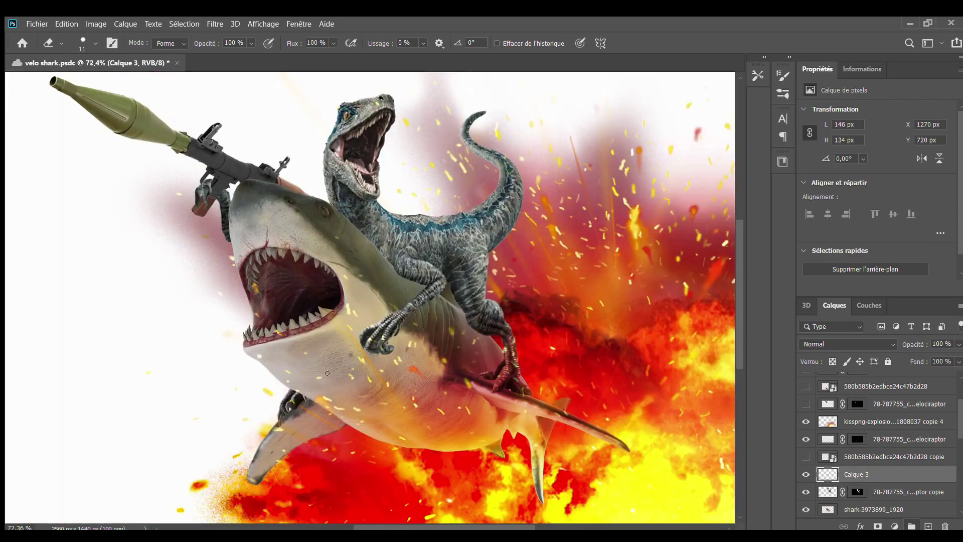
scroll(291, 259, "down", 3)
key("v")
scroll(296, 309, "up", 3)
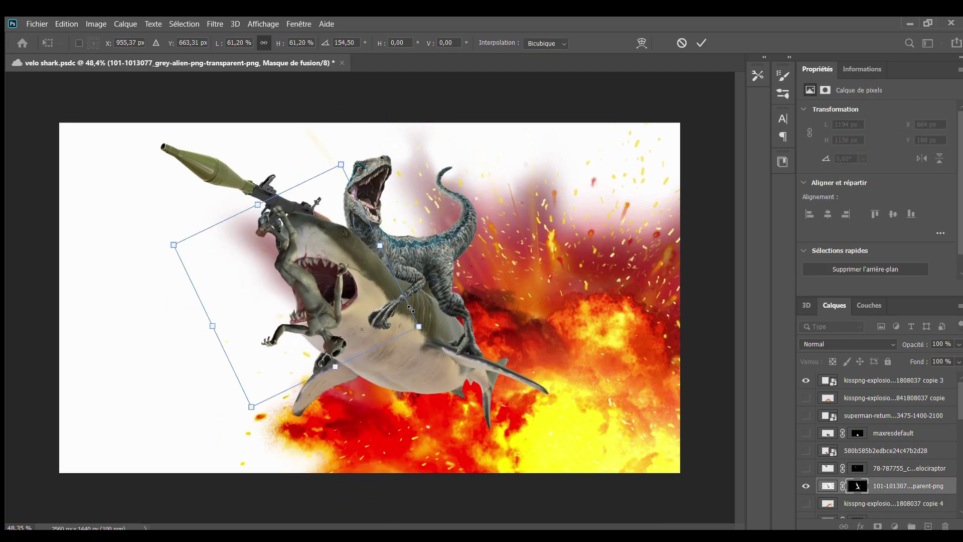
left_click_drag(334, 298, 424, 394)
left_click(701, 43)
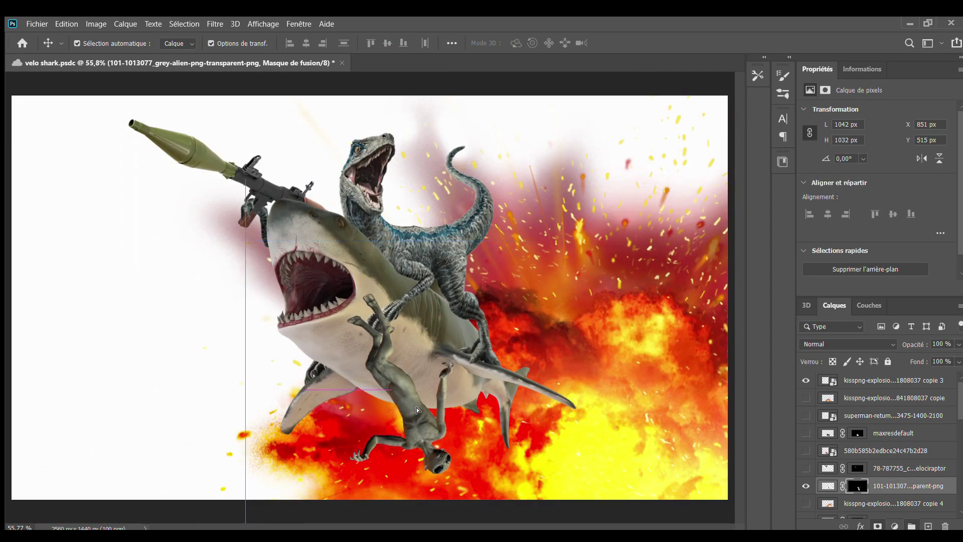
scroll(366, 378, "up", 5)
Step: Copy the selected alien leg to a new layer and shift it left
scroll(364, 371, "up", 3)
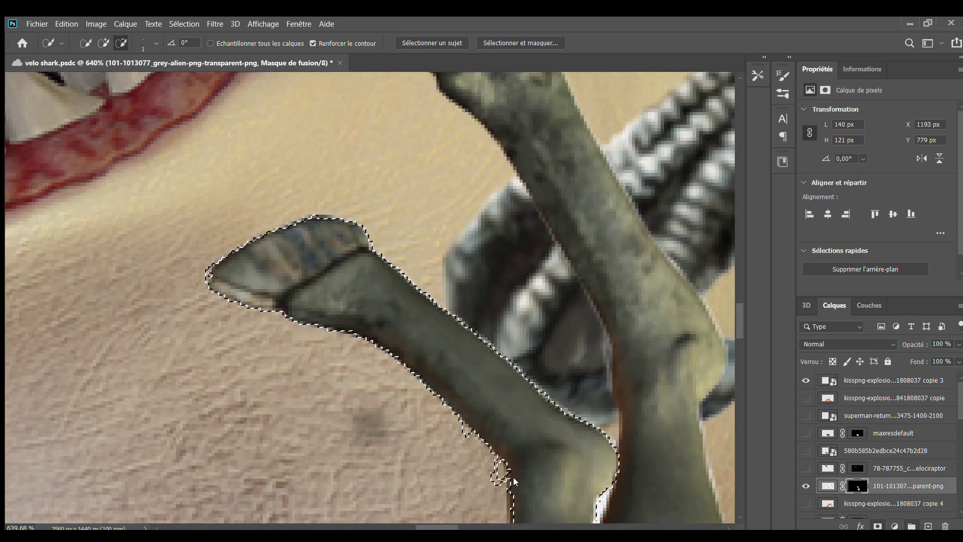
scroll(371, 330, "down", 3)
key("ctrl+j")
key("v")
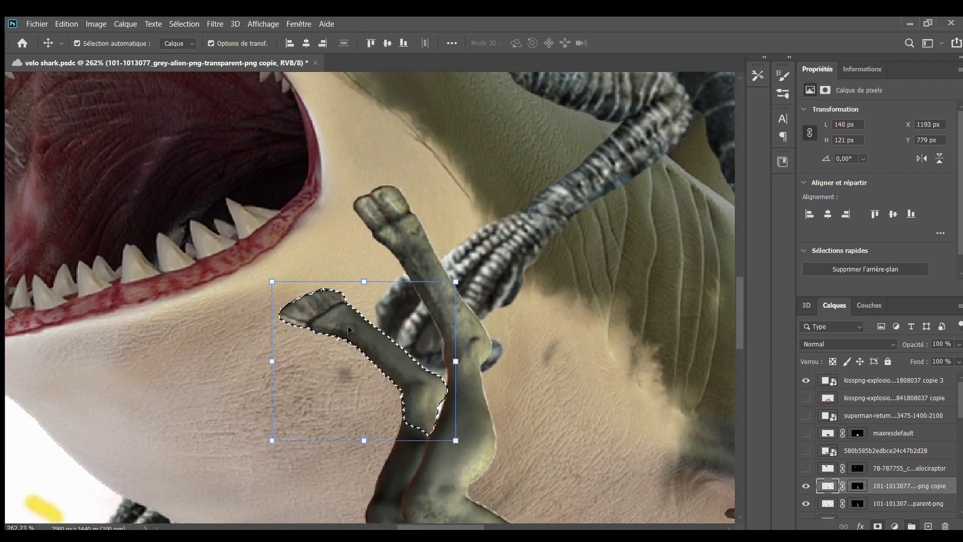
left_click_drag(326, 322, 233, 323)
left_click(233, 323)
Step: Erase stray pixels on the copied alien leg layer
key("e")
scroll(392, 407, "up", 2)
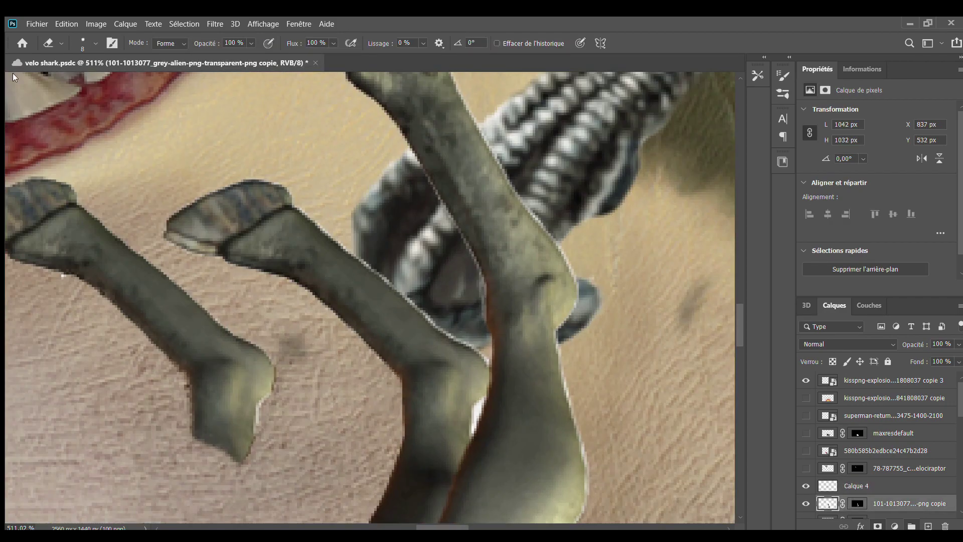
scroll(477, 362, "down", 3)
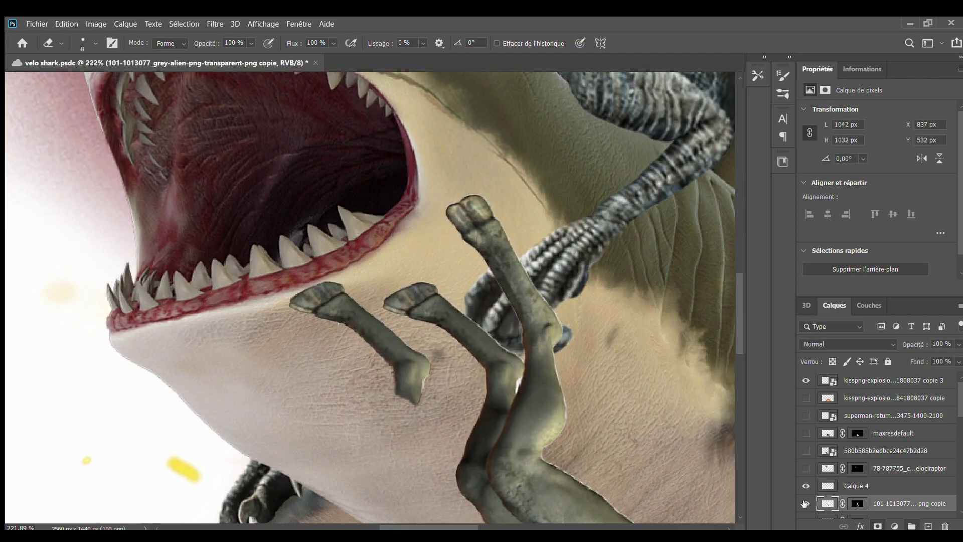
scroll(804, 503, "down", 3)
Step: Rotate the Calque 4 arm upright against the shark, placed just below the alien layer
key("alt+bracketleft")
scroll(378, 348, "up", 2)
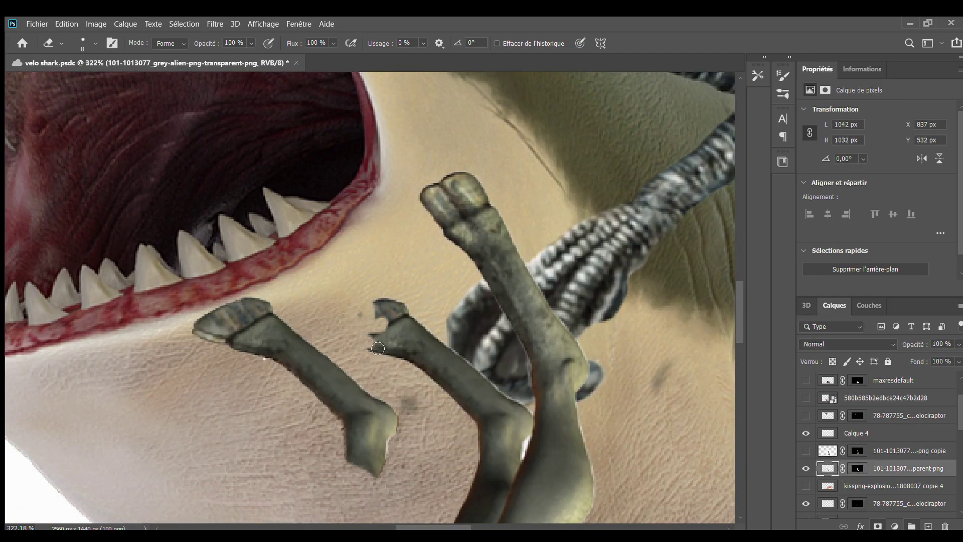
key("v")
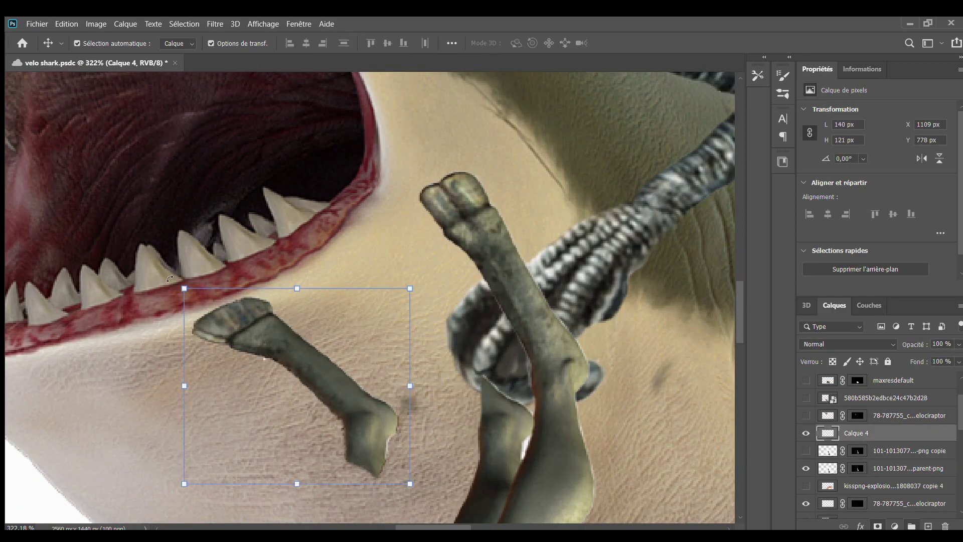
left_click(336, 427)
key("ctrl+t")
left_click_drag(321, 381, 482, 331)
key("Return")
left_click_drag(856, 433, 856, 454)
scroll(544, 405, "up", 2)
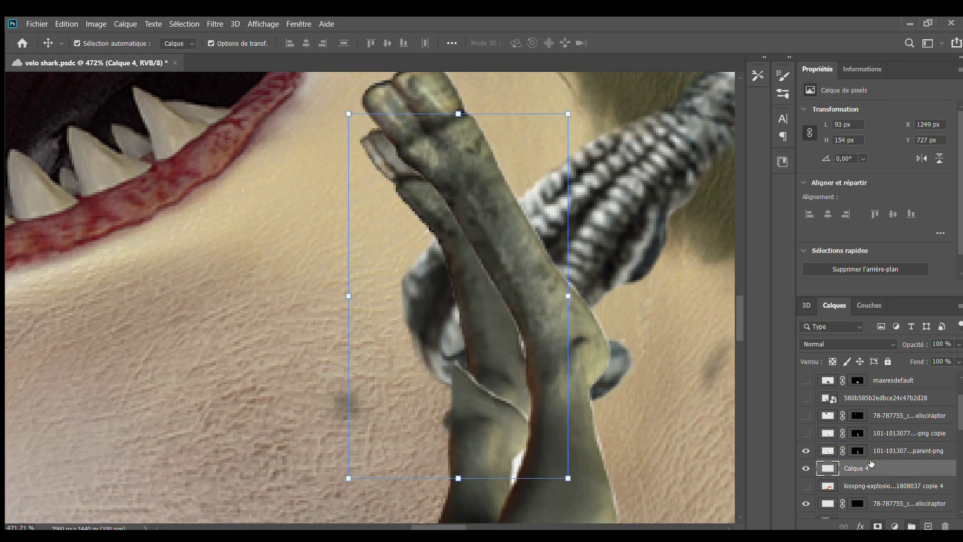
Step: Erase the arm's stray edge pixels and merge it down into the alien layer
key("e")
scroll(555, 401, "up", 3)
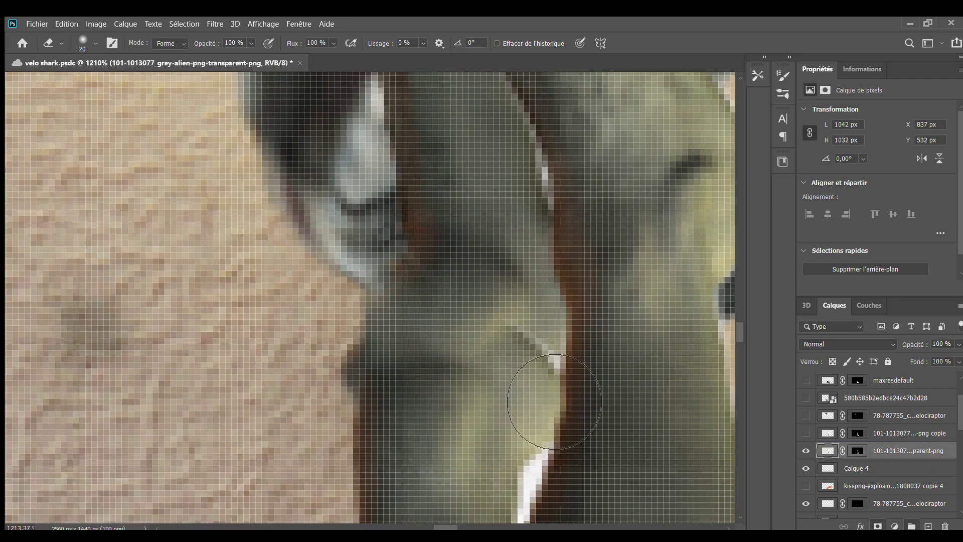
scroll(366, 345, "down", 5)
scroll(365, 344, "down", 3)
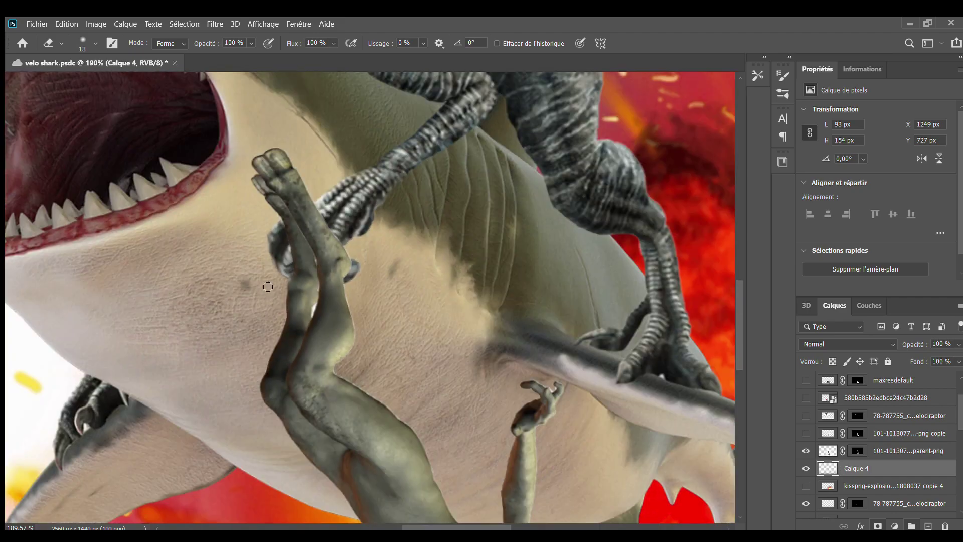
scroll(366, 344, "up", 3)
scroll(301, 251, "up", 4)
scroll(390, 256, "up", 2)
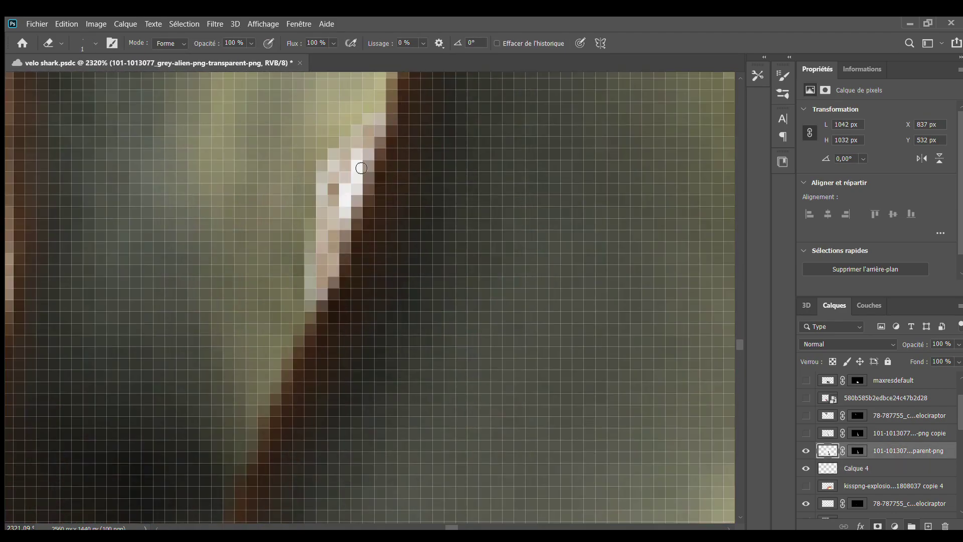
scroll(367, 164, "down", 5)
scroll(367, 164, "down", 3)
scroll(366, 164, "down", 2)
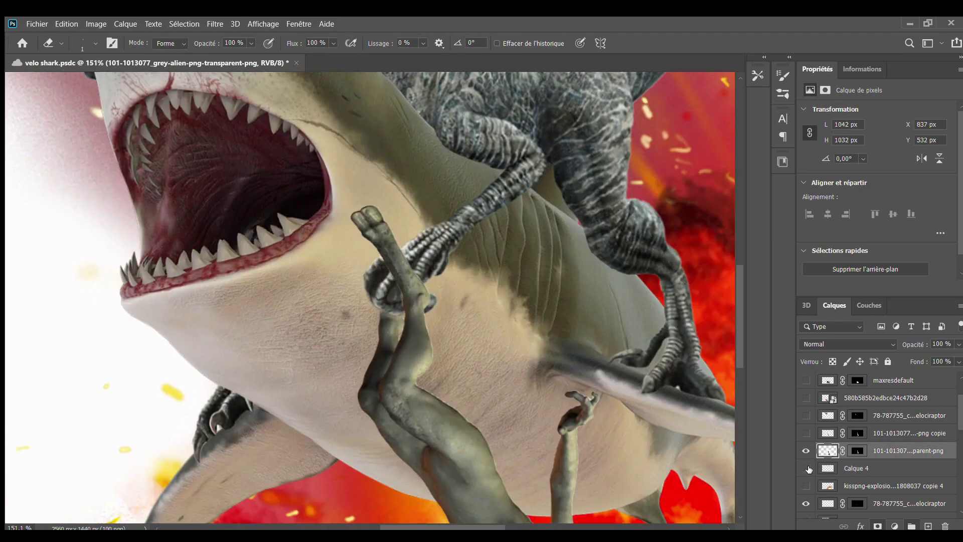
key("ctrl+e")
scroll(870, 431, "down", 3)
Step: Nudge the alien right, tilt it slightly counterclockwise, shrink it a little and commit
key("v")
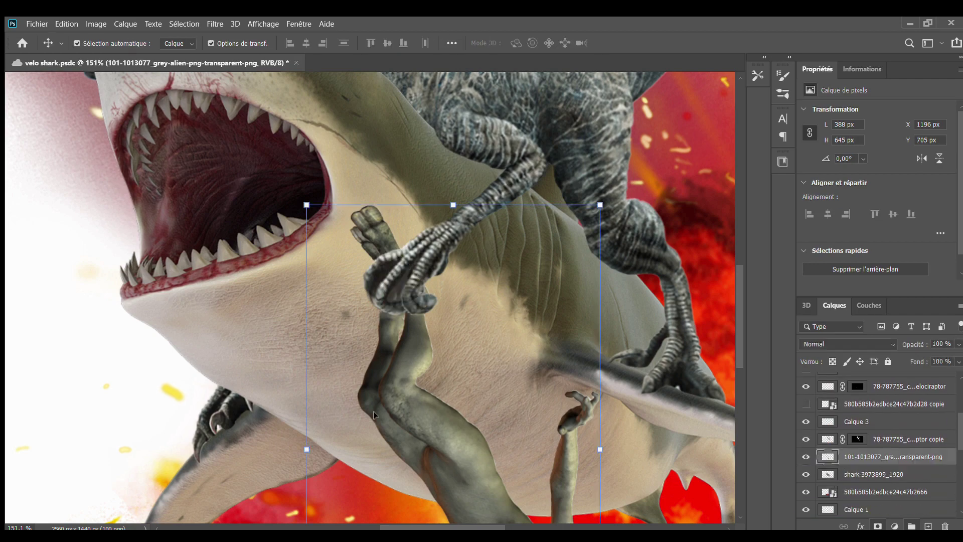
left_click_drag(381, 301, 395, 304)
left_click_drag(310, 203, 307, 221)
scroll(351, 226, "down", 3)
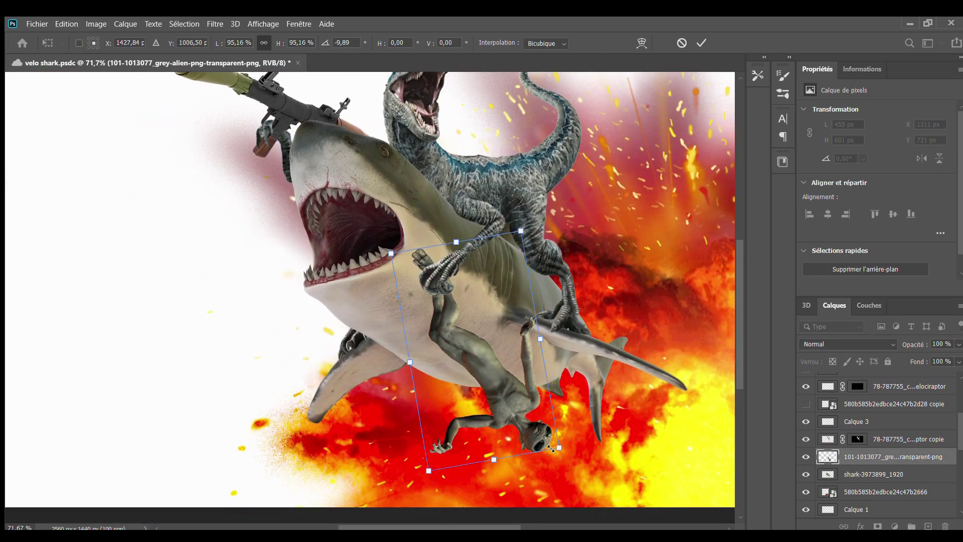
left_click_drag(482, 280, 495, 289)
key("Return")
scroll(451, 281, "up", 5)
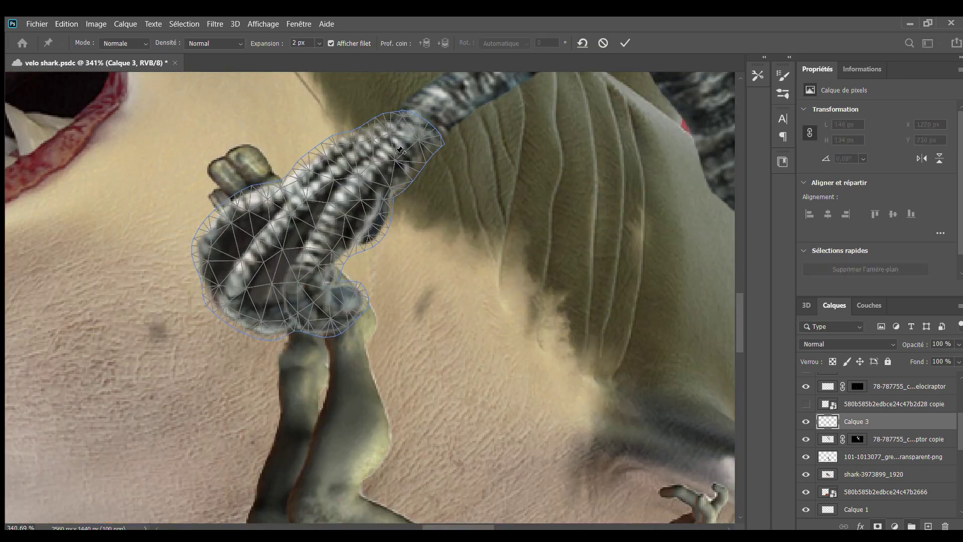
Step: Puppet-warp Calque 3 so the raptor's claw bends around the alien's raised hand
left_click(400, 150)
left_click_drag(279, 311, 279, 318)
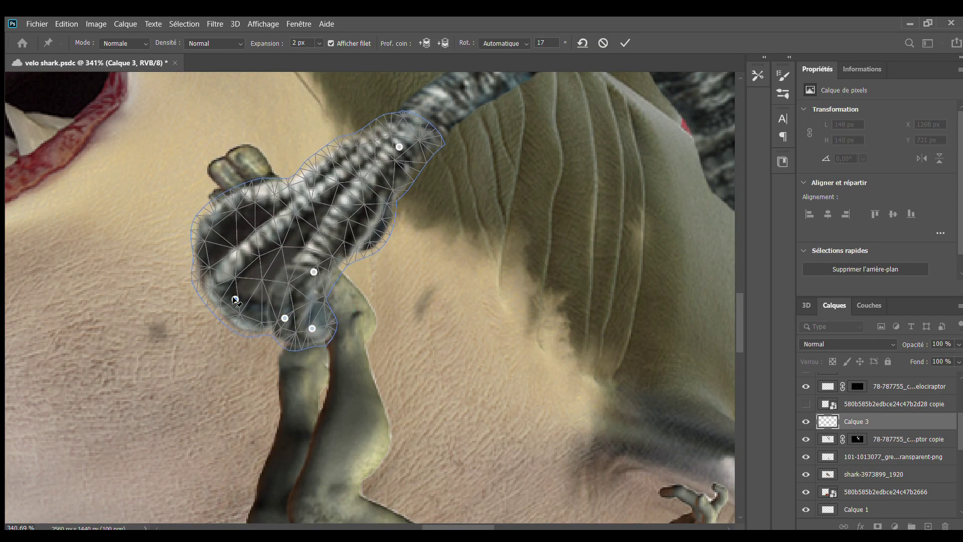
left_click(259, 314)
scroll(294, 275, "down", 5)
key("Return")
key("e")
scroll(80, 76, "up", 5)
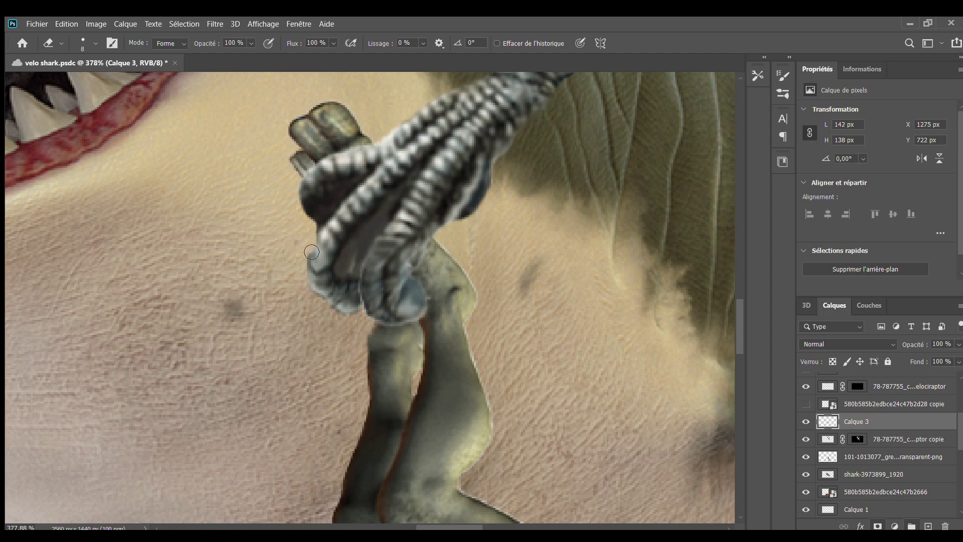
Step: Erase the fringe pixels along the raptor's claw around the alien's hand
scroll(355, 305, "up", 3)
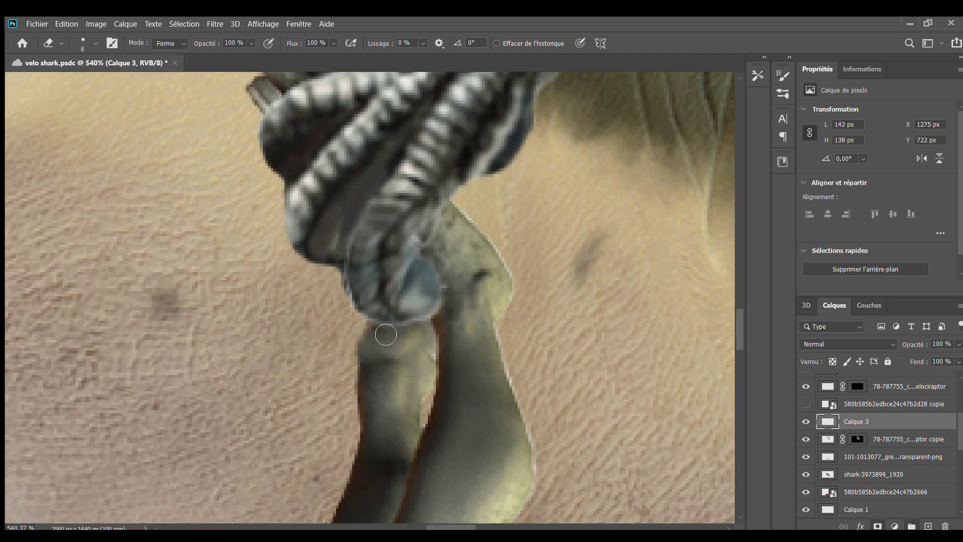
scroll(396, 281, "up", 2)
scroll(396, 281, "up", 2)
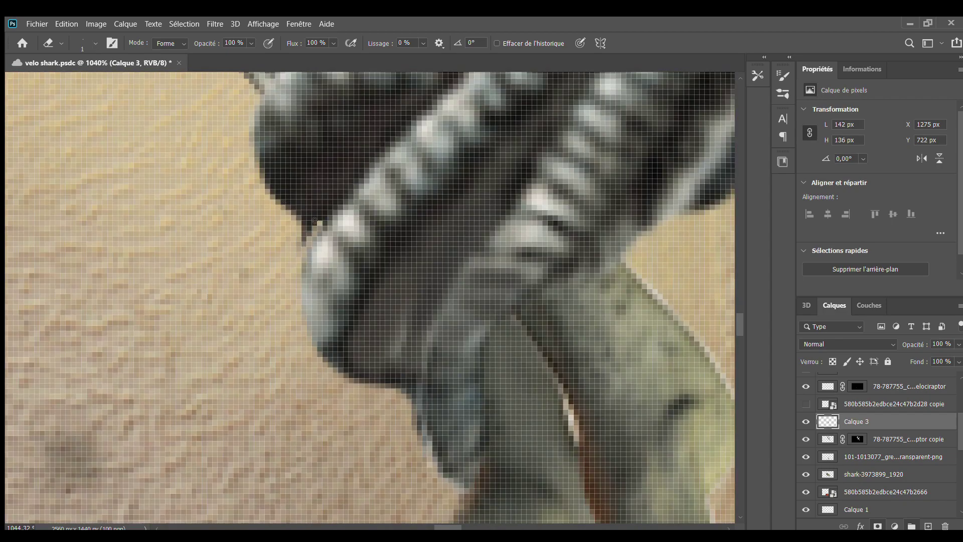
scroll(334, 372, "down", 5)
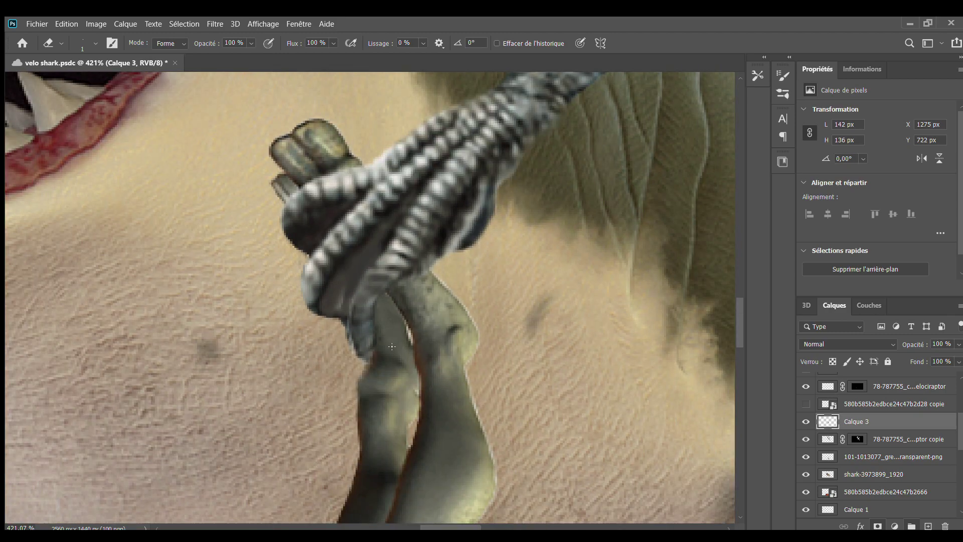
scroll(331, 363, "up", 5)
scroll(290, 334, "down", 4)
scroll(165, 261, "down", 3)
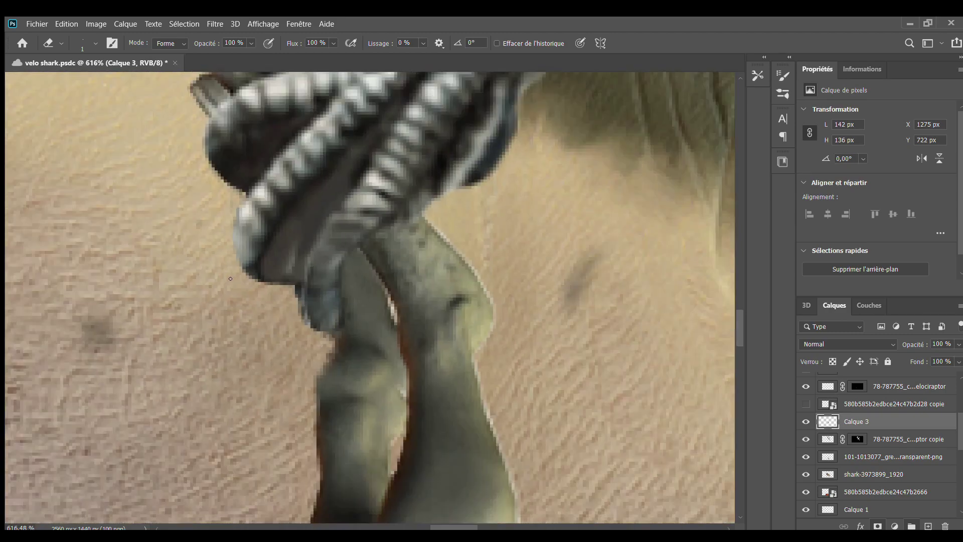
scroll(34, 188, "down", 3)
scroll(403, 277, "up", 5)
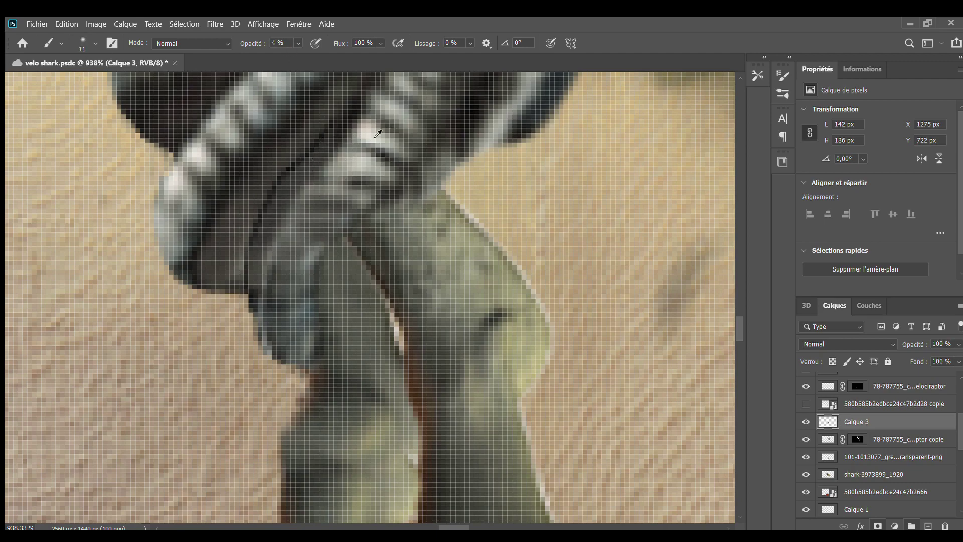
scroll(333, 267, "up", 2)
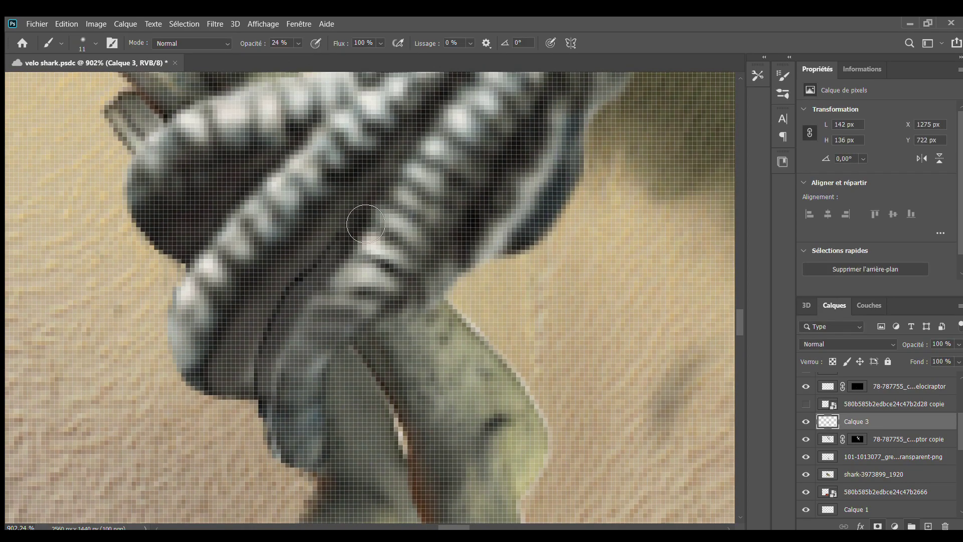
scroll(308, 191, "down", 2)
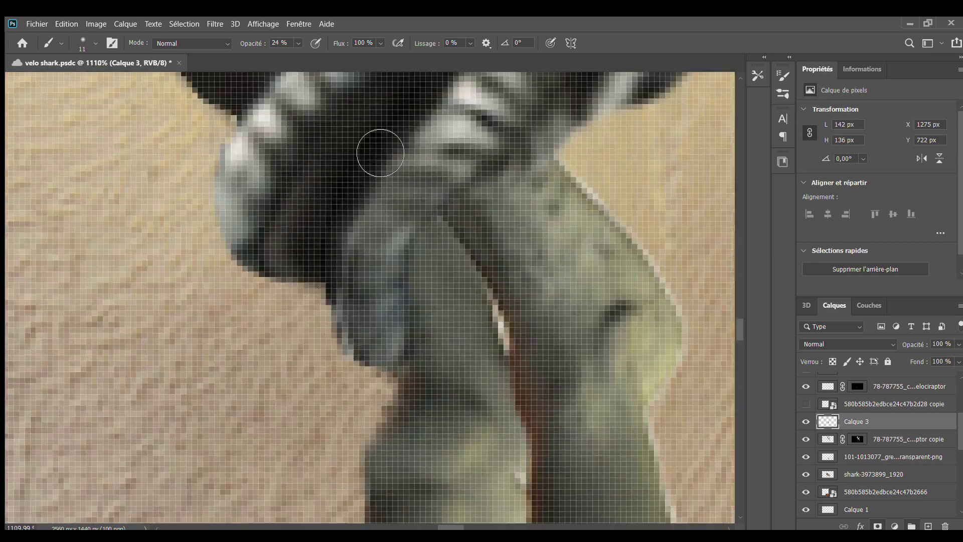
scroll(378, 151, "down", 3)
scroll(201, 166, "down", 3)
scroll(38, 180, "down", 2)
Step: Finish trimming the claw edges and shade where the claw overlaps the hand
key("v")
scroll(290, 241, "up", 5)
key("e")
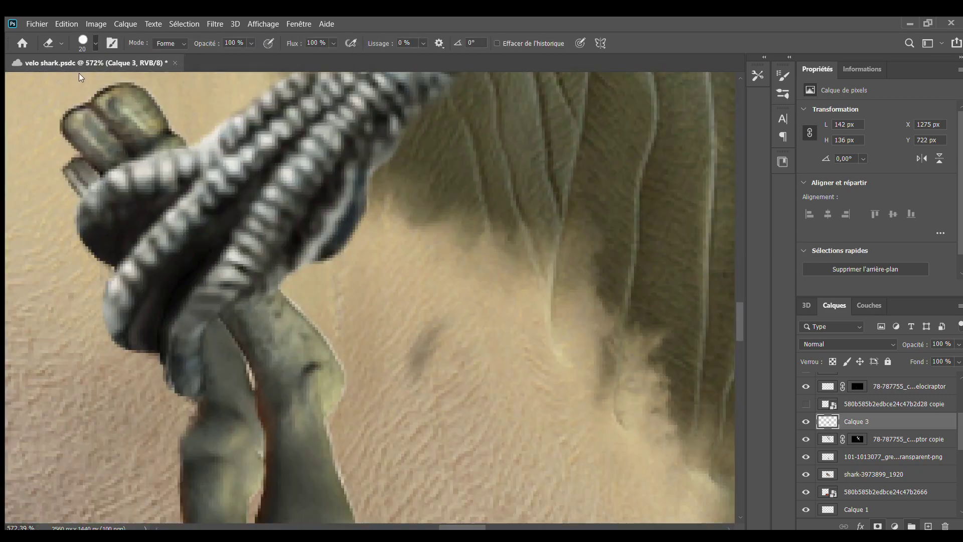
scroll(350, 258, "up", 2)
scroll(404, 176, "up", 2)
scroll(357, 344, "down", 2)
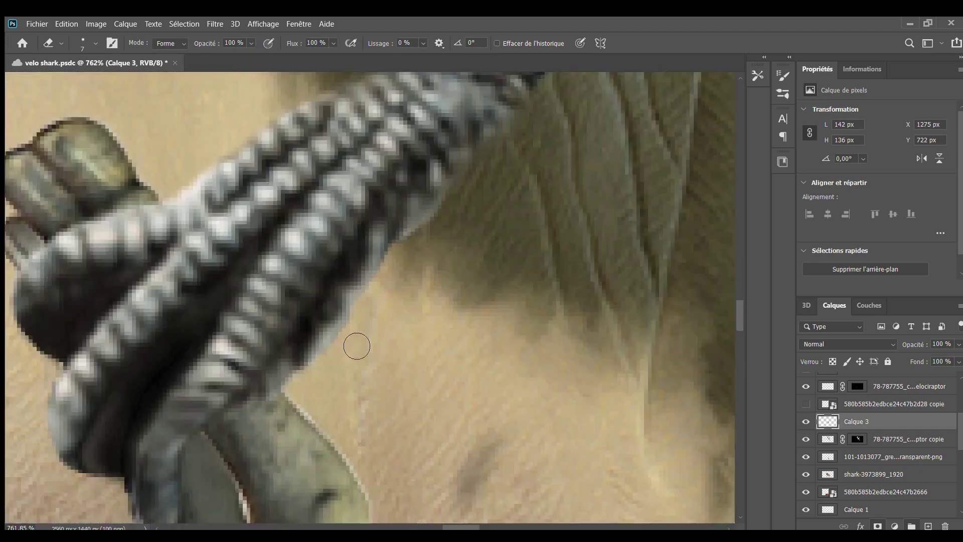
scroll(393, 362, "down", 1)
scroll(341, 351, "down", 1)
scroll(226, 341, "up", 2)
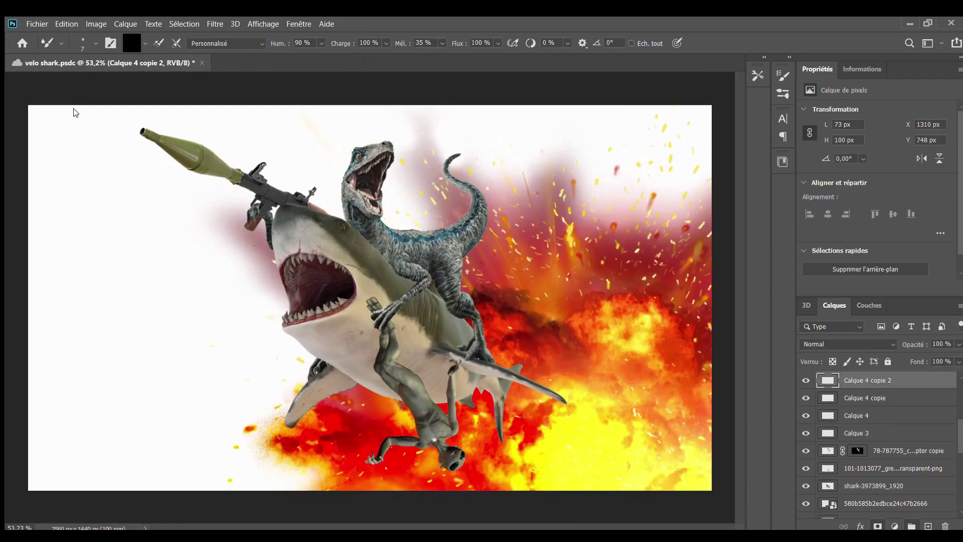
Step: Pick a soft brush and add a new shadow layer clipped to the alien
key("b")
scroll(286, 391, "up", 2)
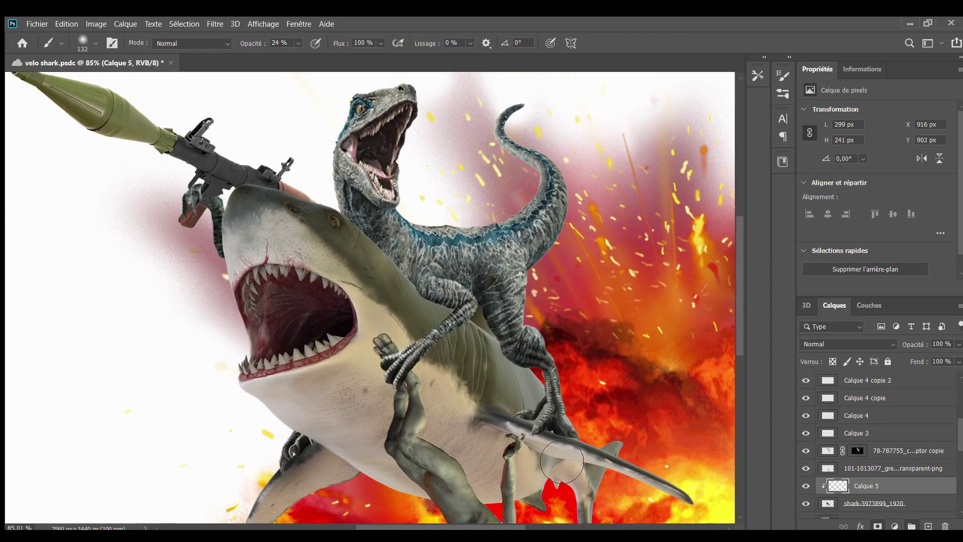
scroll(562, 461, "up", 2)
scroll(502, 426, "up", 1)
scroll(452, 401, "up", 1)
scroll(533, 377, "up", 1)
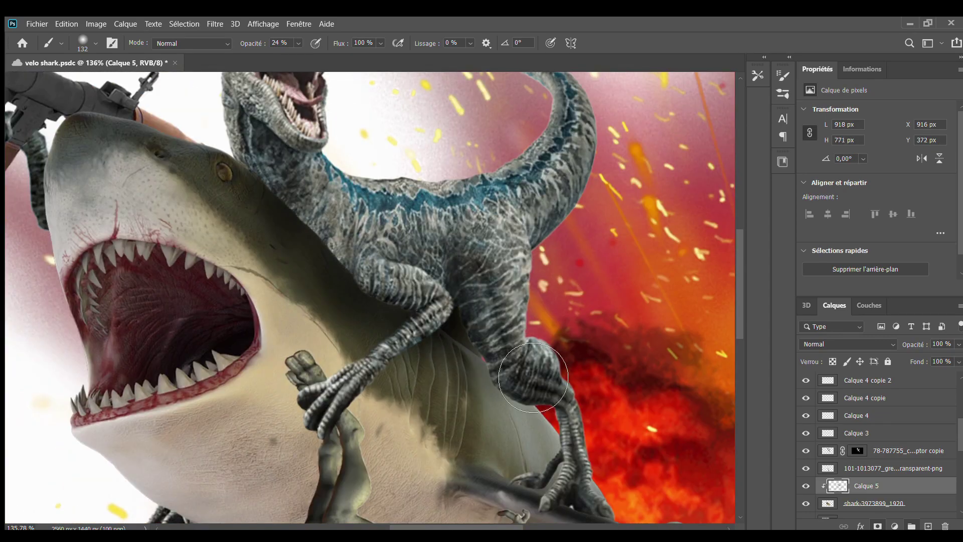
scroll(533, 377, "down", 2)
left_click(451, 355, "ctrl")
key("ctrl+shift+alt+n")
key("ctrl+alt+g")
scroll(312, 323, "up", 2)
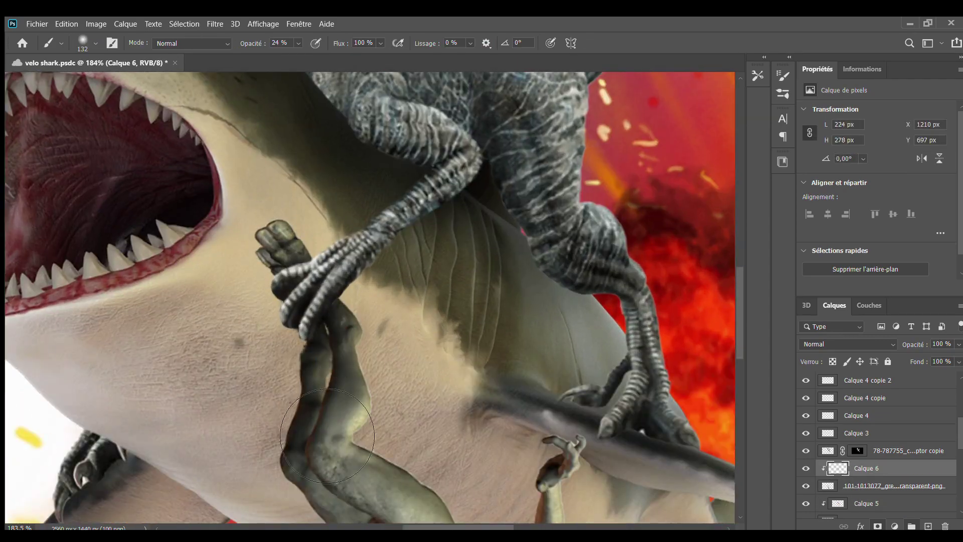
scroll(327, 436, "down", 5)
Step: Add a new shadow layer clipped to the raptor
left_click(301, 326, "ctrl")
key("ctrl+shift+alt+n")
key("ctrl+alt+g")
scroll(285, 386, "up", 5)
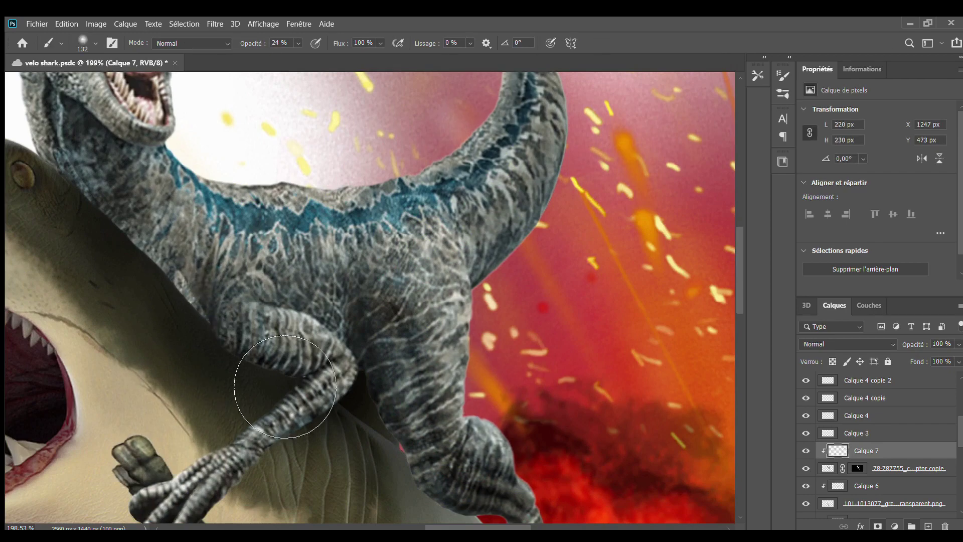
scroll(301, 401, "down", 5)
scroll(381, 215, "up", 10)
scroll(382, 216, "left", 5)
scroll(356, 309, "up", 3)
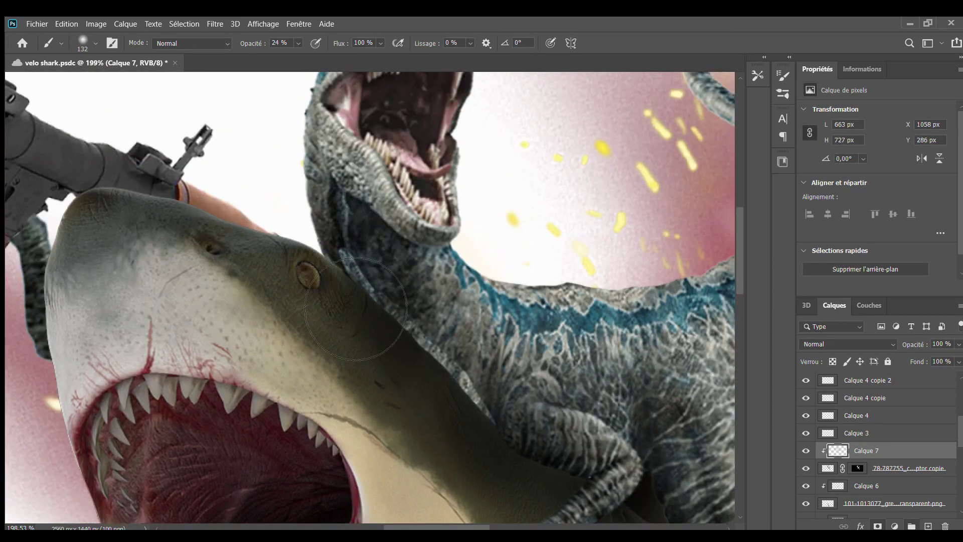
Step: Add one more layer above the raptor, then paint soft shadow on its clipped shading layer
key("v")
left_click(356, 309)
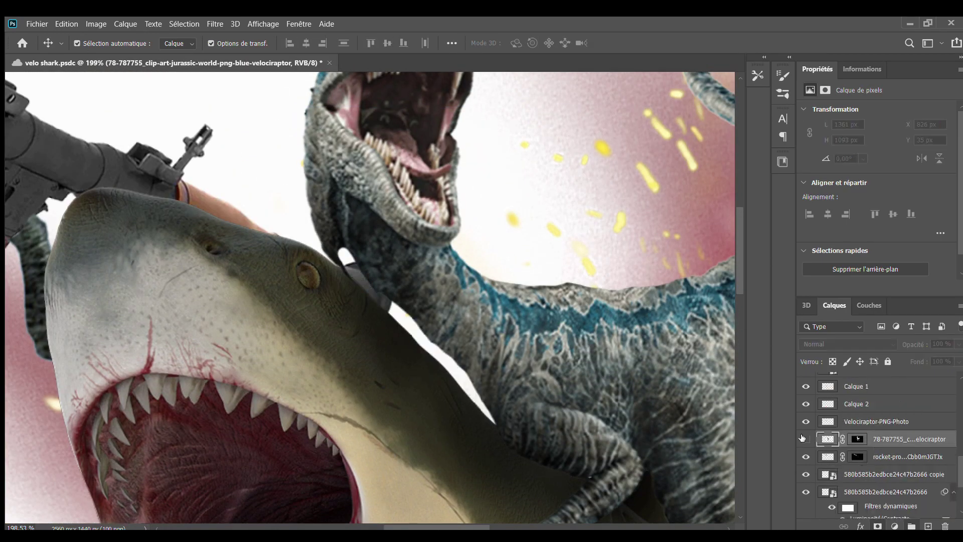
key("ctrl+shift+alt+n")
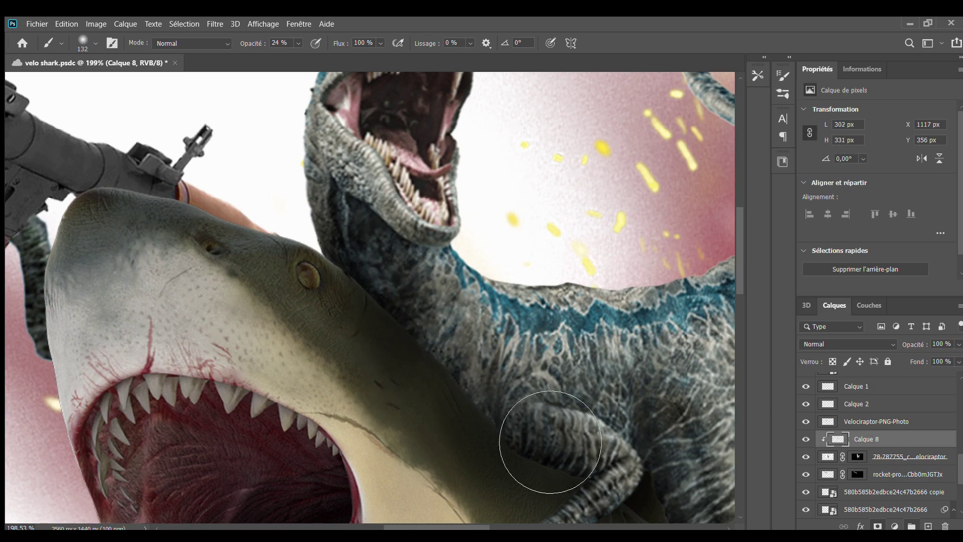
left_click(864, 460)
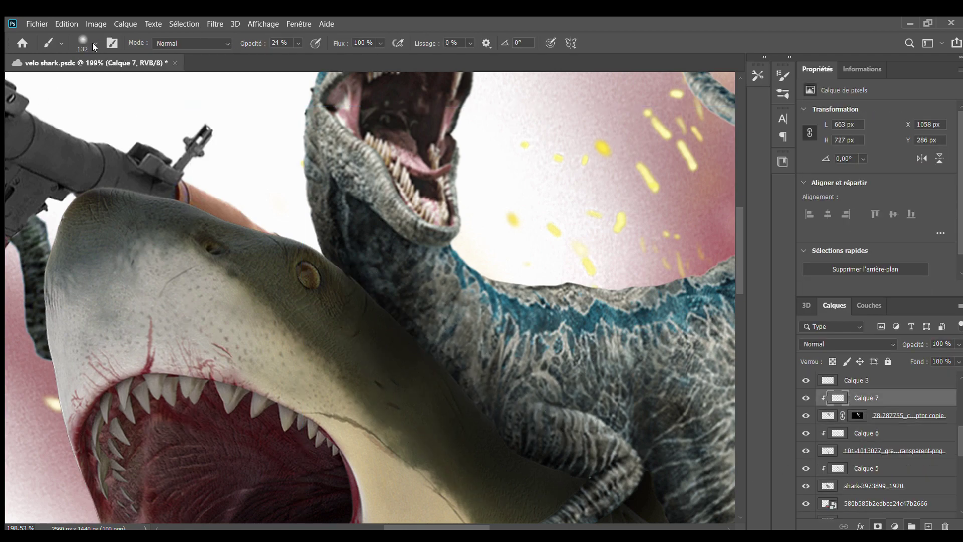
scroll(479, 383, "down", 5)
scroll(319, 217, "up", 4)
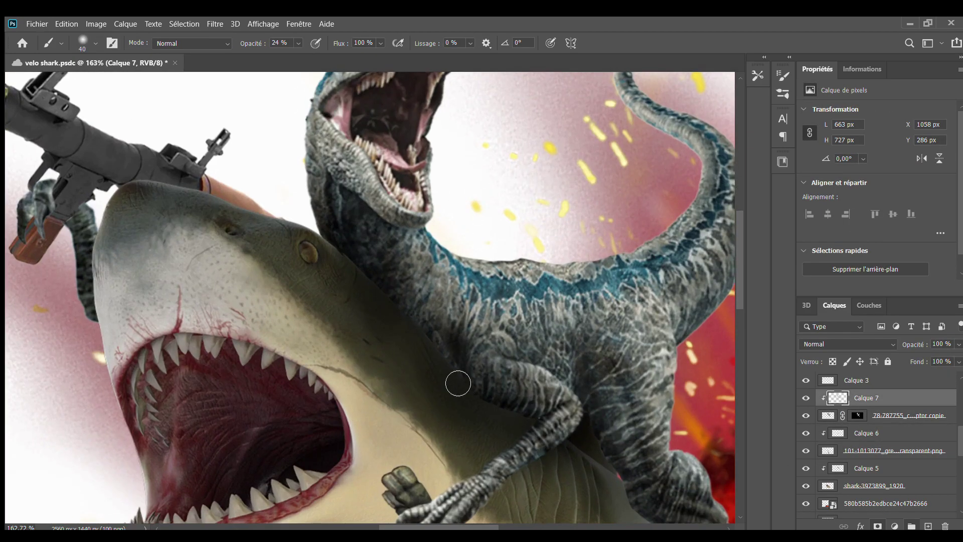
scroll(590, 456, "down", 2)
scroll(317, 273, "down", 3)
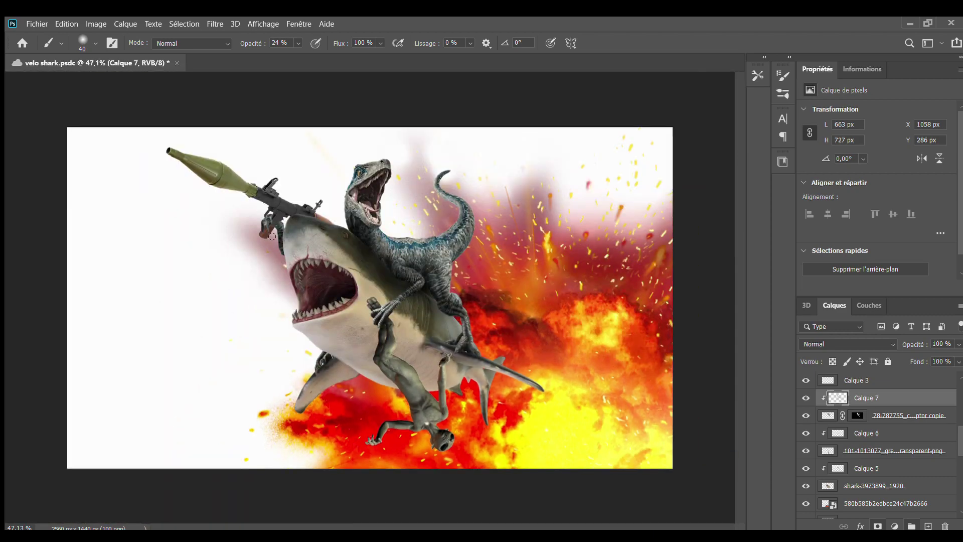
left_click(381, 326, "ctrl")
Step: Zoom in and erase fringe pixels along the grey alien's fingers
scroll(381, 326, "up", 10)
key("e")
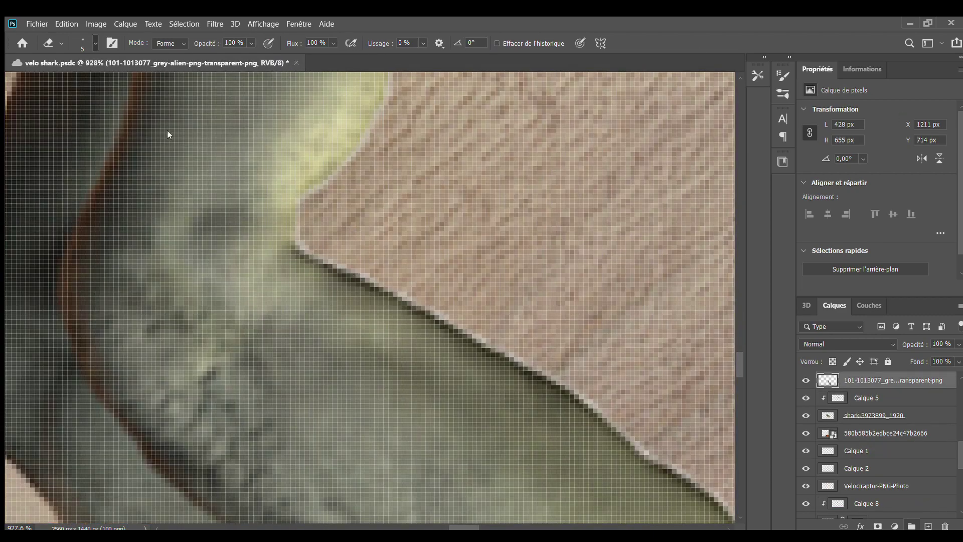
scroll(226, 166, "up", 2)
scroll(281, 196, "up", 2)
scroll(321, 216, "up", 2)
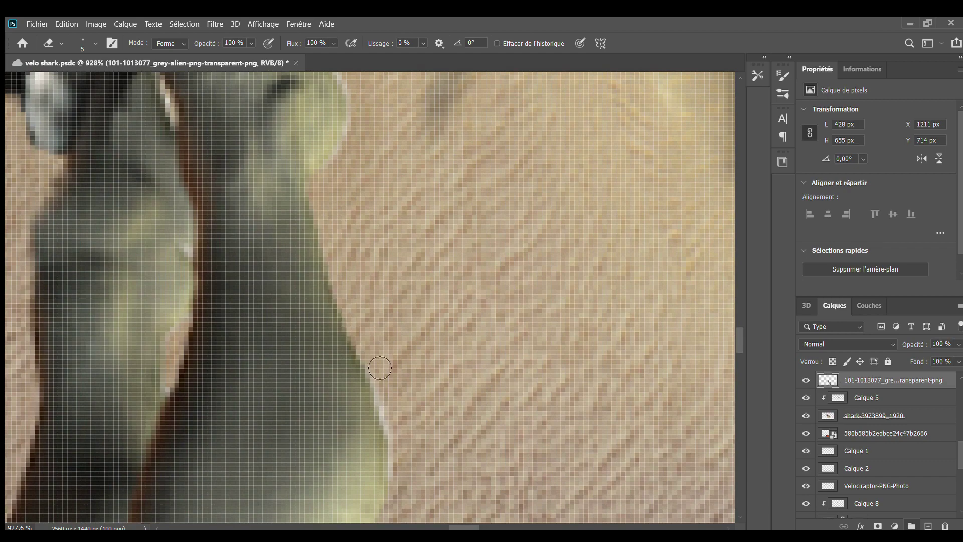
scroll(235, 149, "up", 2)
scroll(362, 343, "down", 5)
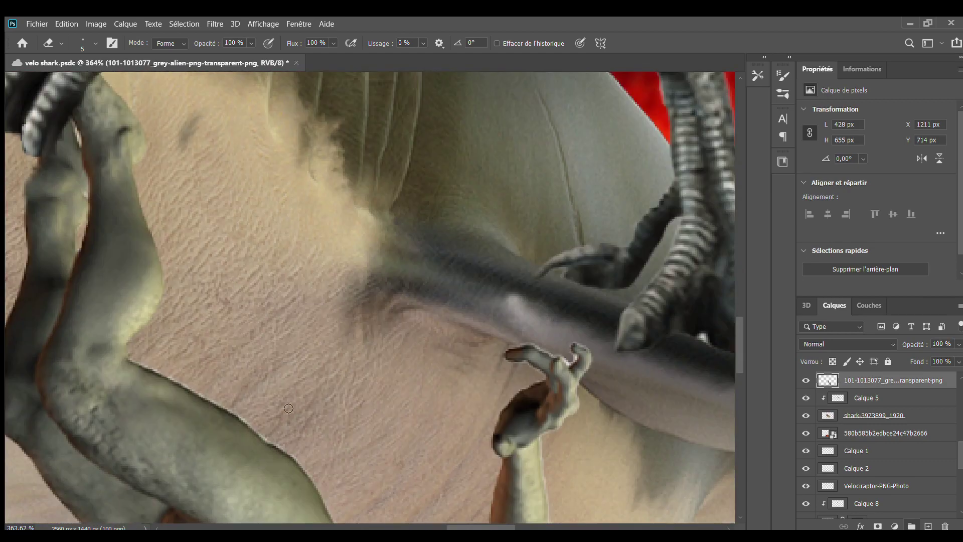
scroll(391, 466, "up", 4)
scroll(364, 238, "left", 3)
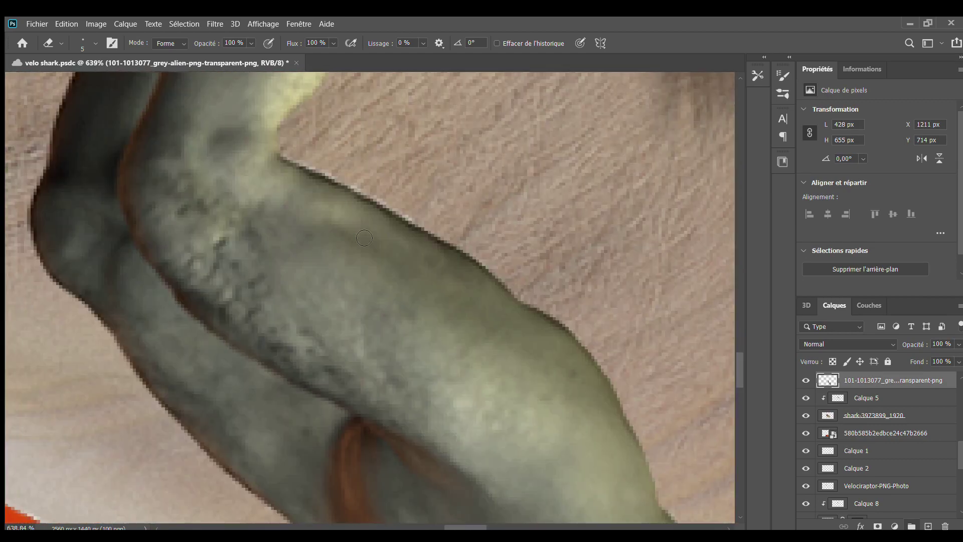
scroll(402, 209, "down", 3)
scroll(343, 188, "up", 4)
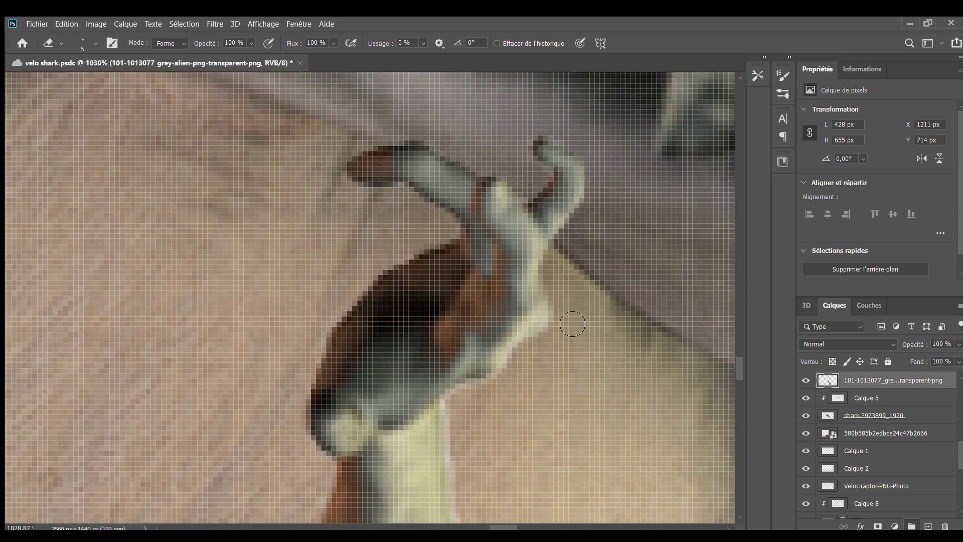
scroll(477, 401, "down", 2)
scroll(416, 298, "down", 5)
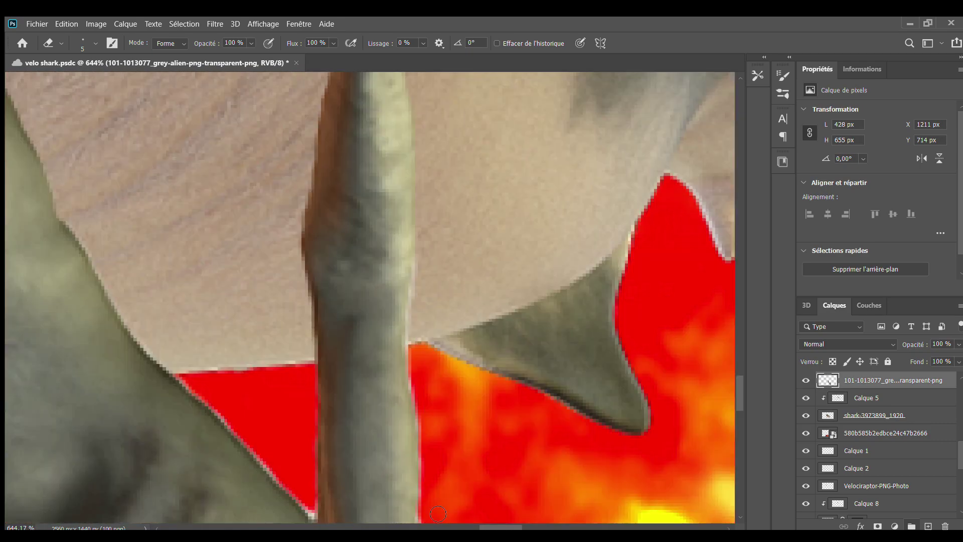
scroll(422, 311, "down", 2)
scroll(452, 371, "down", 3)
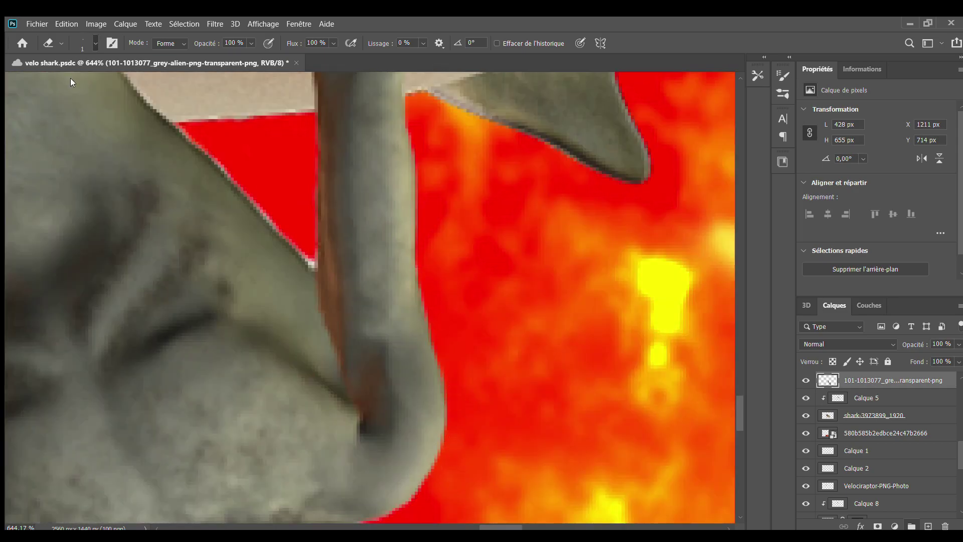
scroll(229, 188, "up", 3)
scroll(385, 335, "down", 5)
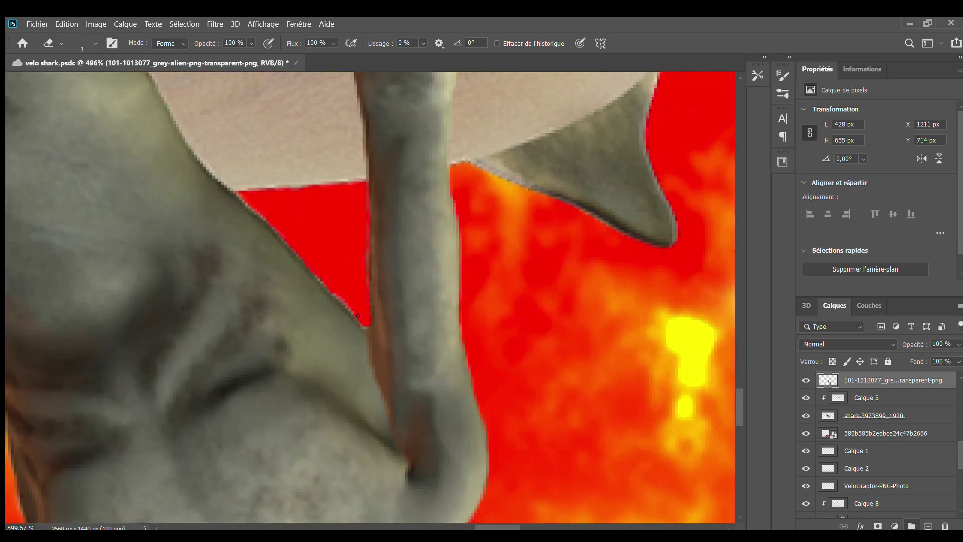
scroll(391, 331, "down", 3)
scroll(396, 326, "up", 3)
key("ctrl+0")
scroll(401, 322, "up", 5)
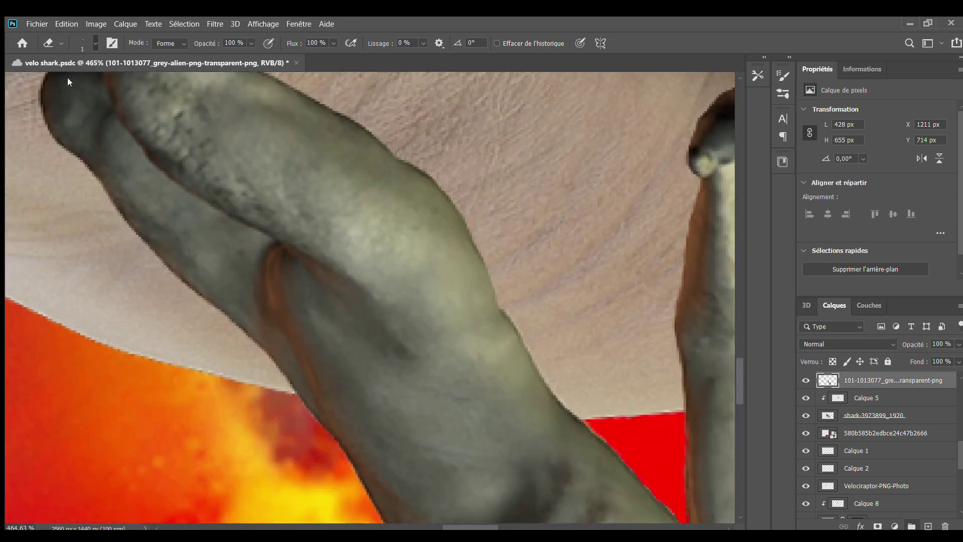
scroll(555, 386, "down", 3)
scroll(186, 377, "up", 5)
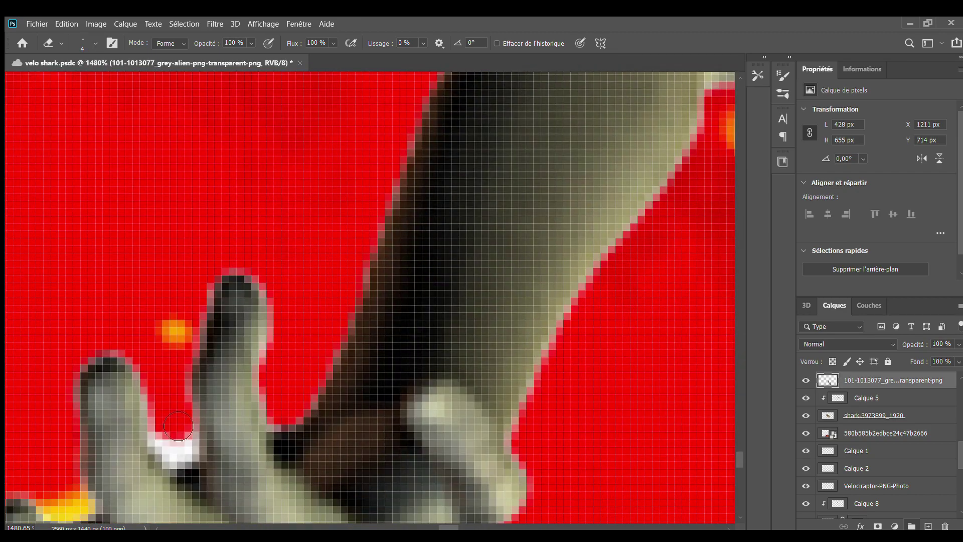
Step: Add a new empty layer at the top of the stack
key("ctrl+shift+alt+n")
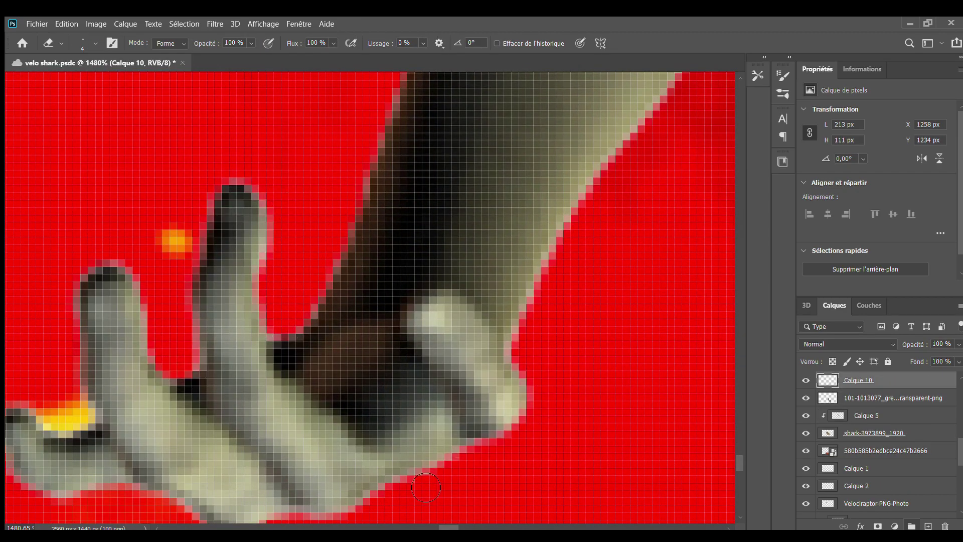
scroll(426, 487, "down", 3)
scroll(151, 251, "up", 2)
scroll(18, 83, "up", 1)
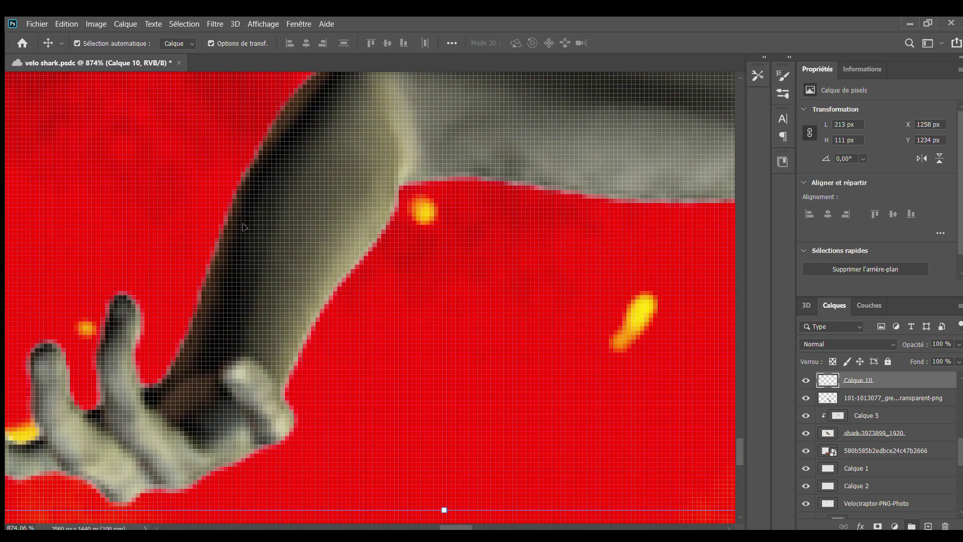
key("e")
scroll(332, 252, "up", 3)
scroll(355, 346, "down", 10)
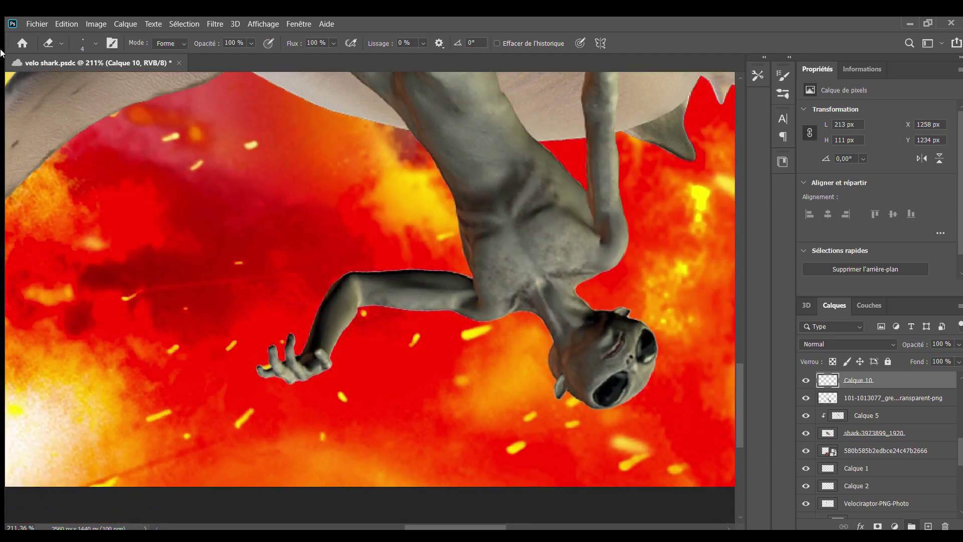
Step: Hide the new layer and erase a stray arm spot and the pale fringe beside the alien's head
left_click(806, 381)
key("e")
scroll(351, 326, "up", 8)
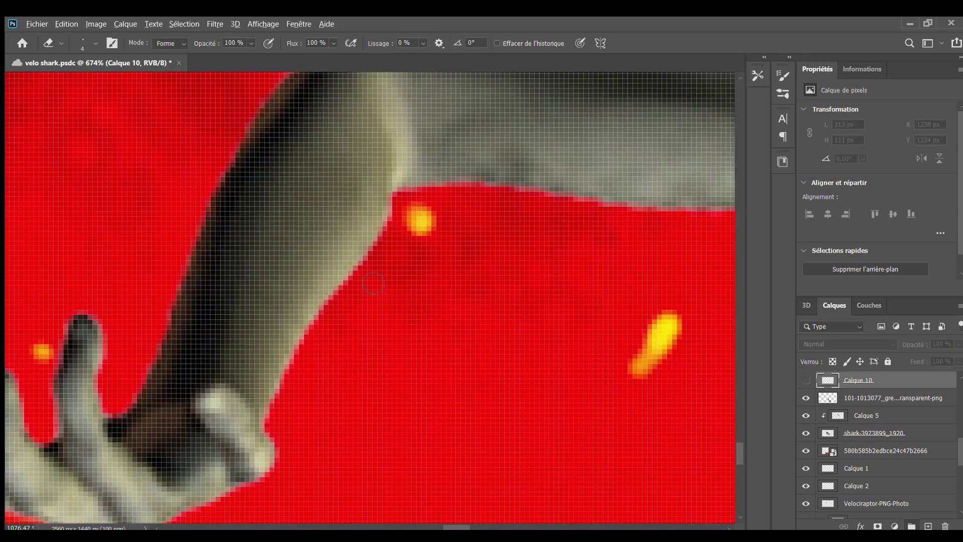
left_click(401, 217)
scroll(571, 212, "right", 5)
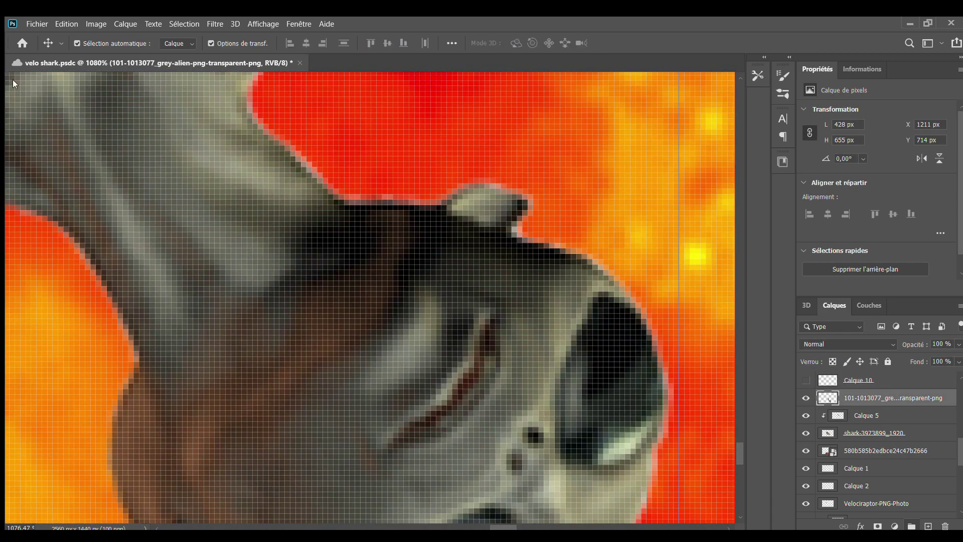
scroll(344, 219, "down", 8)
scroll(344, 219, "up", 9)
left_click_drag(419, 193, 504, 153)
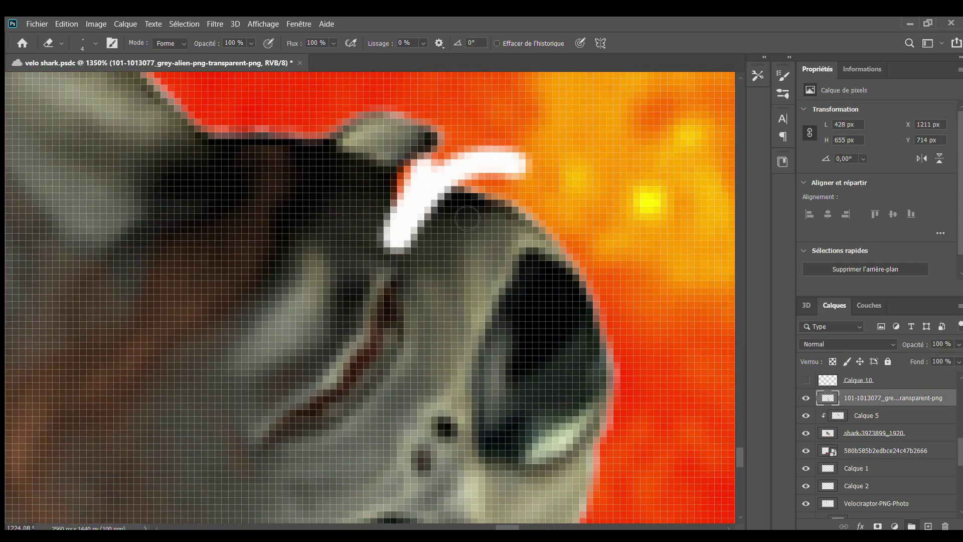
scroll(340, 218, "down", 5)
scroll(340, 219, "down", 3)
scroll(340, 219, "down", 3)
Step: Place the meteor streaks rotated diagonally and move them into position
scroll(340, 219, "down", 3)
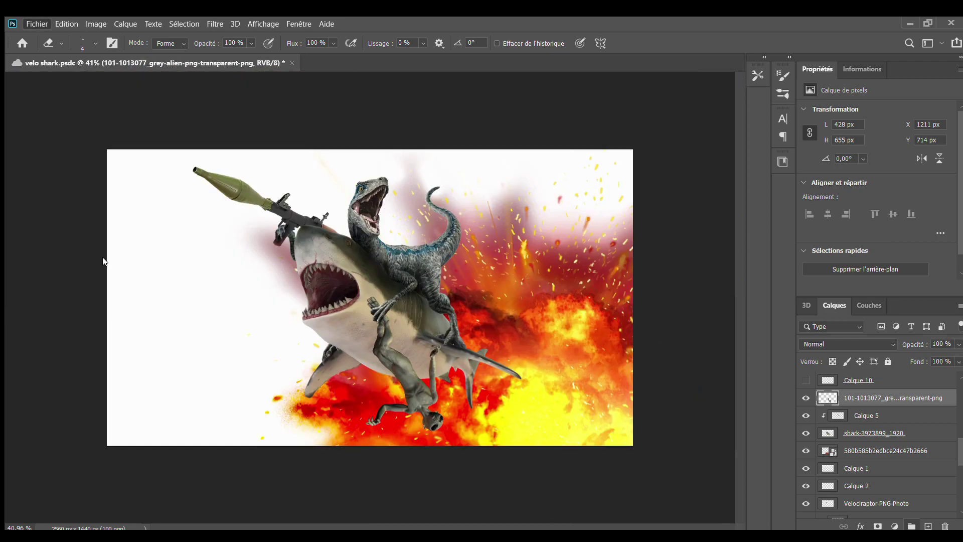
mouse_move(261, 381)
left_mouse_down()
mouse_move(300, 410)
mouse_move(293, 426)
left_mouse_up()
key("Return")
scroll(881, 339, "down", 5)
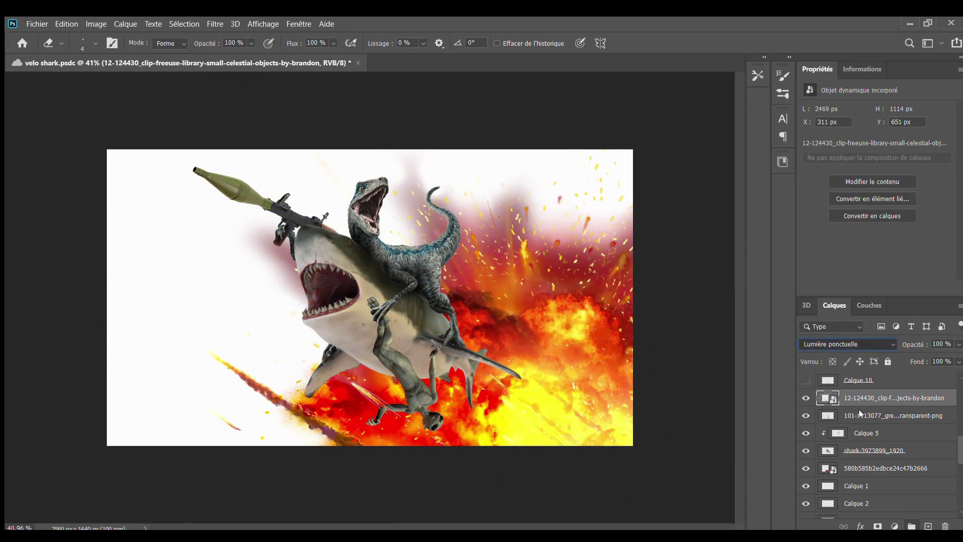
key("v")
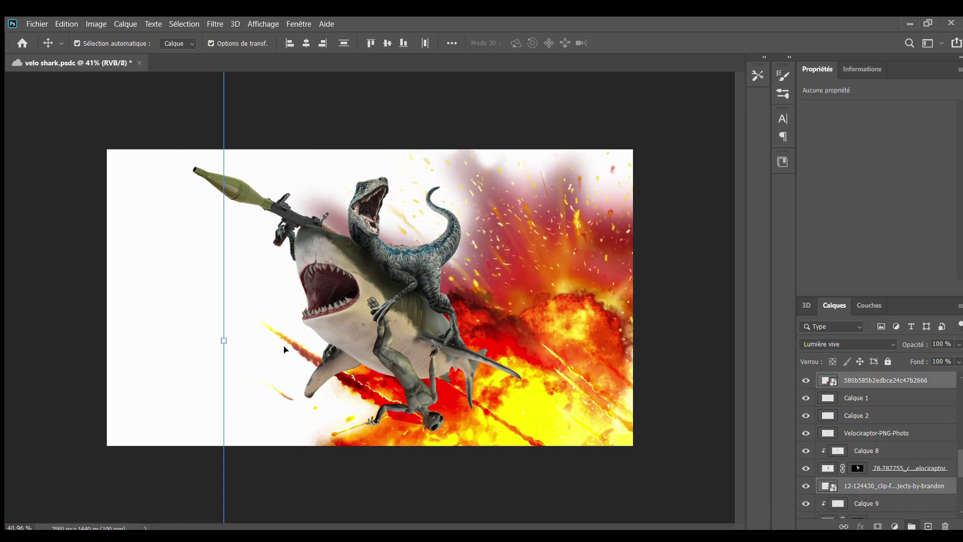
mouse_move(193, 321)
left_mouse_down()
mouse_move(275, 305)
mouse_move(208, 257)
left_mouse_up()
Step: Duplicate the meteor streak layer and erase parts of the copy at 43% opacity
key("ctrl+j")
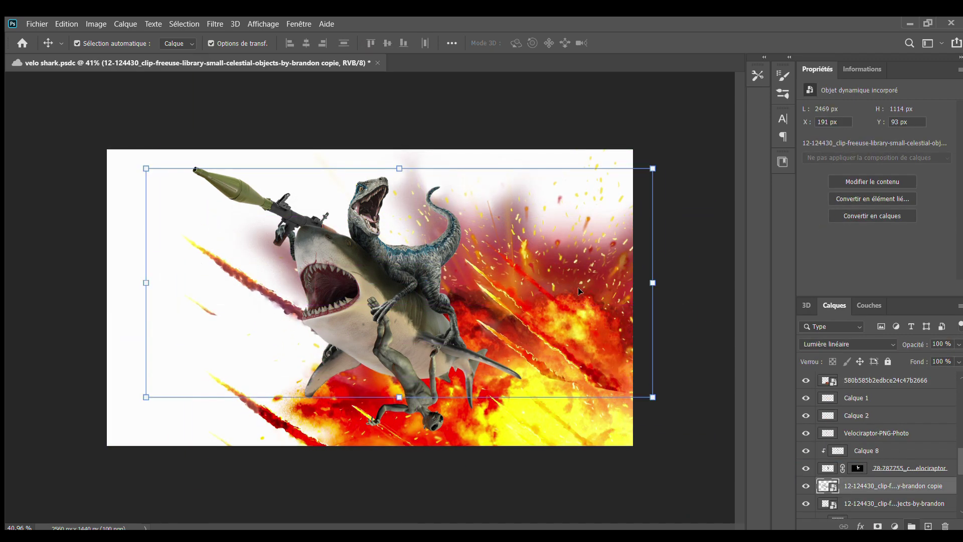
key("e")
key("4")
key("3")
scroll(491, 230, "up", 5)
scroll(639, 421, "right", 3)
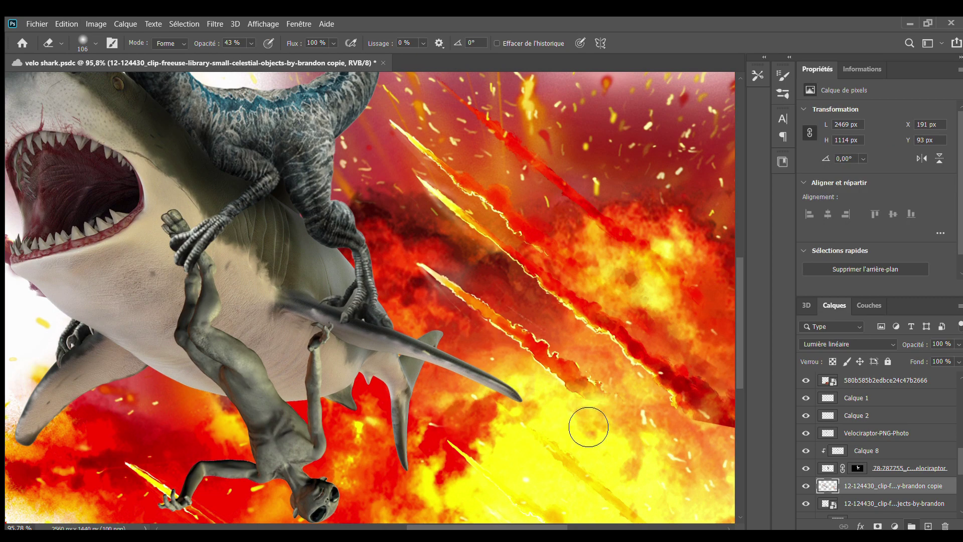
scroll(587, 424, "right", 3)
scroll(600, 450, "left", 3)
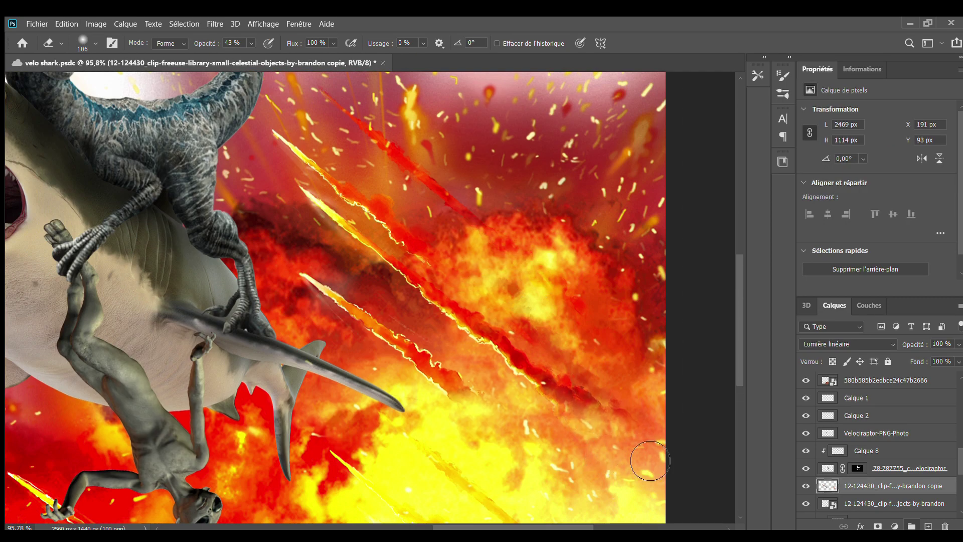
key("ctrl+0")
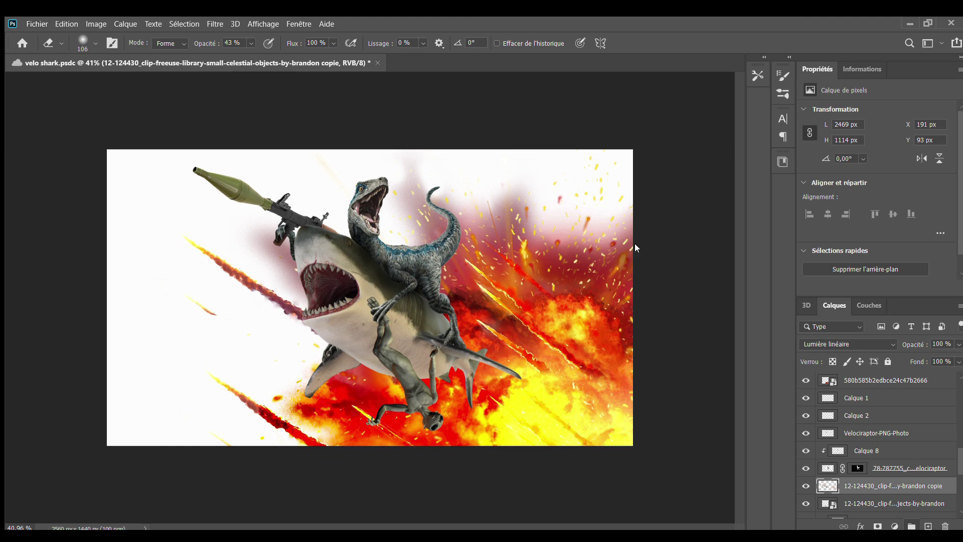
Step: Place the smoke-trail image, Alt-drag a copy down-left, and change its blend mode
left_click_drag(431, 189, 516, 86)
key("Return")
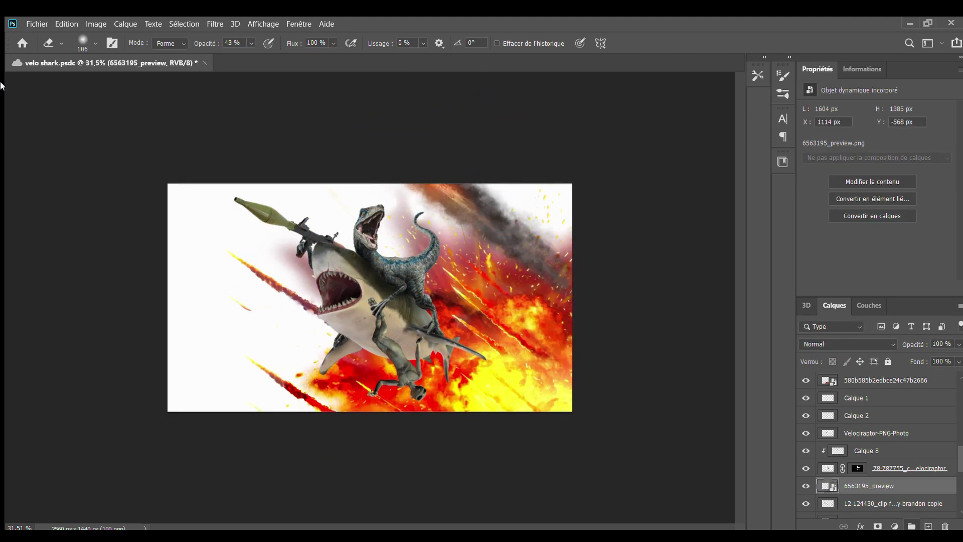
key("v")
left_click_drag(346, 200, 245, 400, "alt")
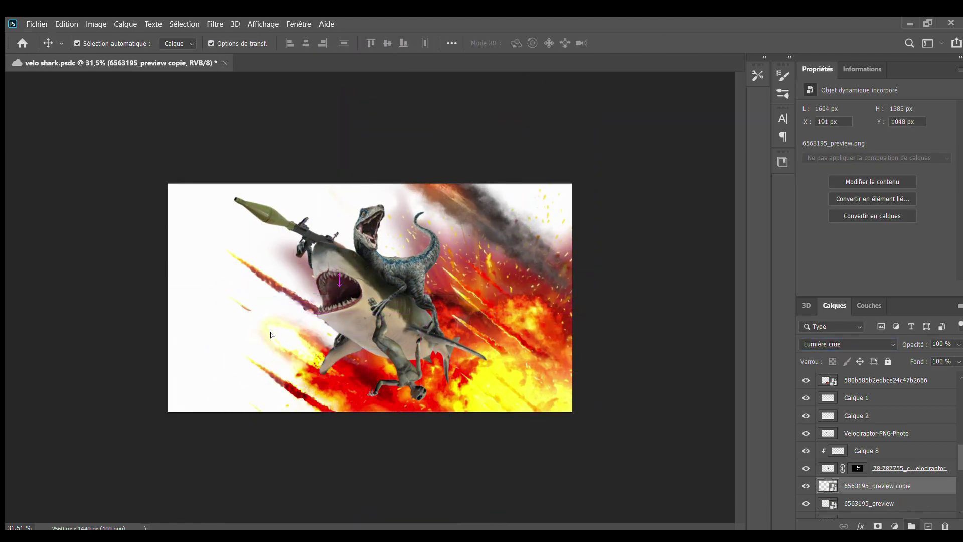
left_click(869, 503)
key("shift+plus")
key("shift+plus")
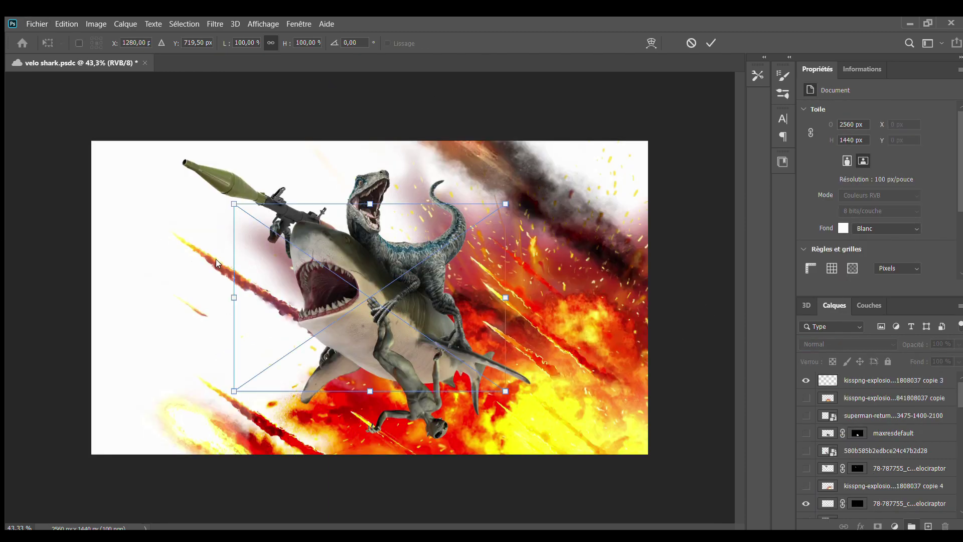
Step: Commit the laser cannon image and copy one barrel tip onto its own layer
key("Return")
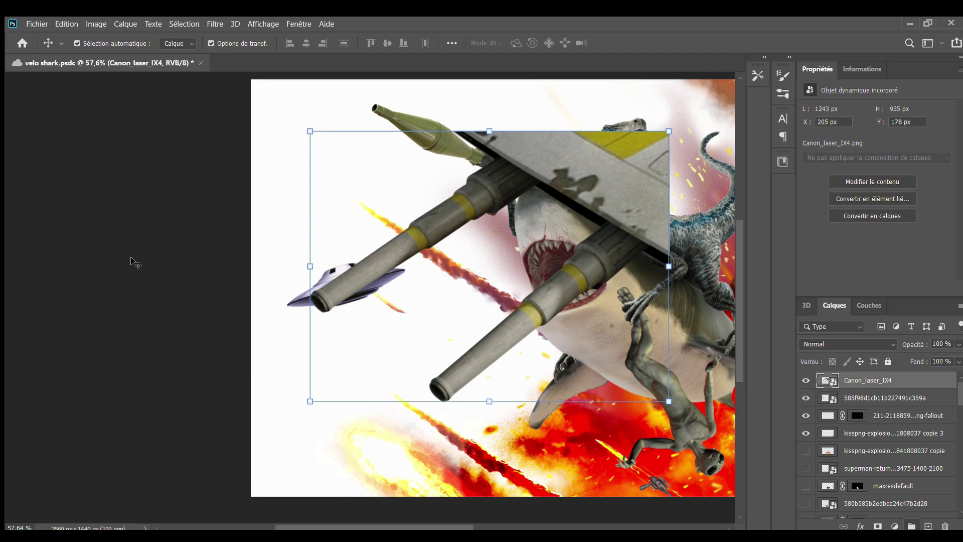
key("w")
left_click(329, 291)
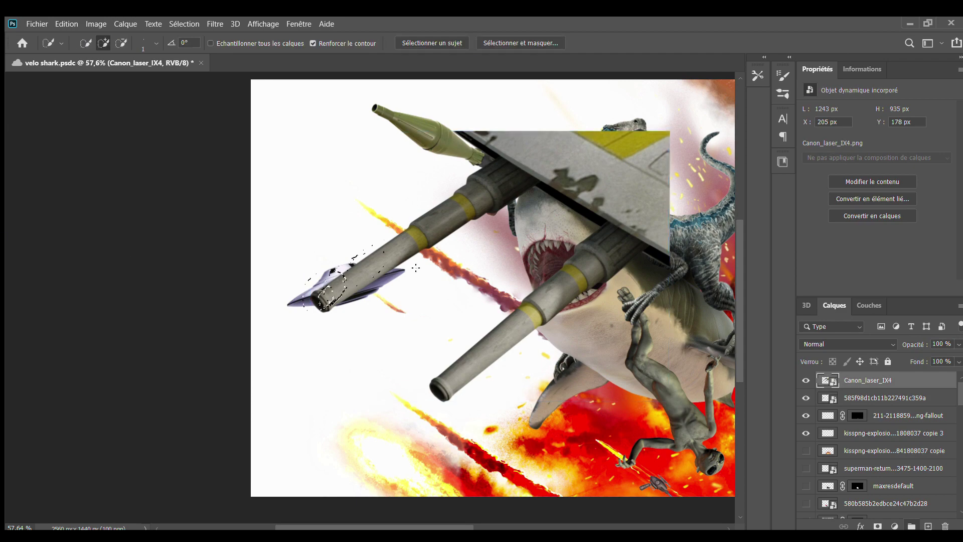
scroll(307, 313, "up", 5)
scroll(341, 296, "down", 3)
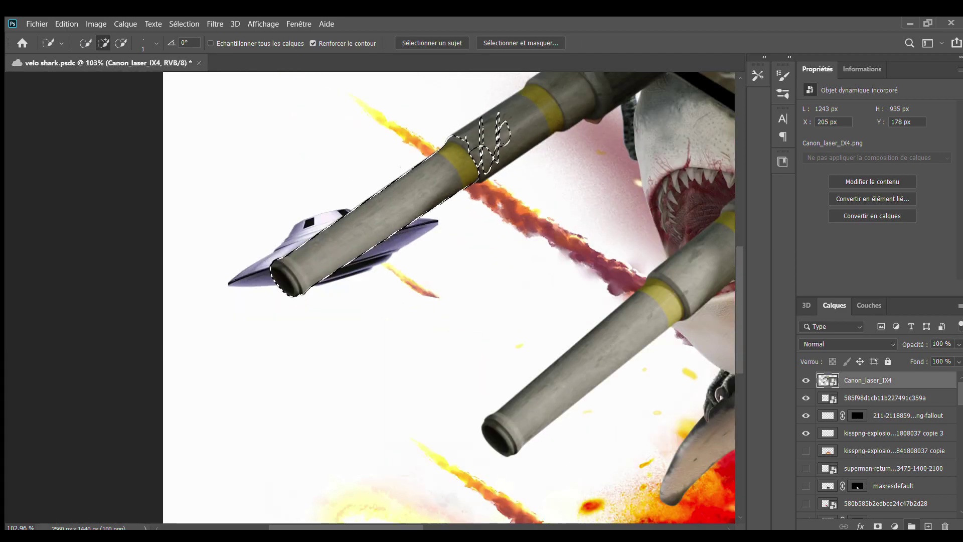
scroll(341, 296, "down", 1)
key("ctrl+j")
Step: Shrink the copied barrel into a small shell placed near the saucer
key("v")
scroll(341, 296, "down", 2)
left_click_drag(574, 131, 432, 101)
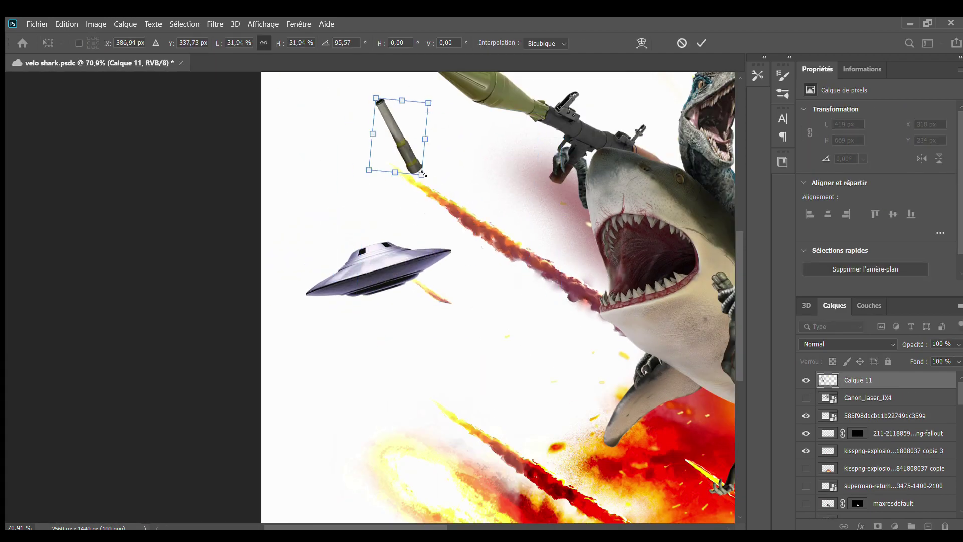
scroll(396, 131, "up", 5)
left_click_drag(376, 321, 356, 280)
key("Return")
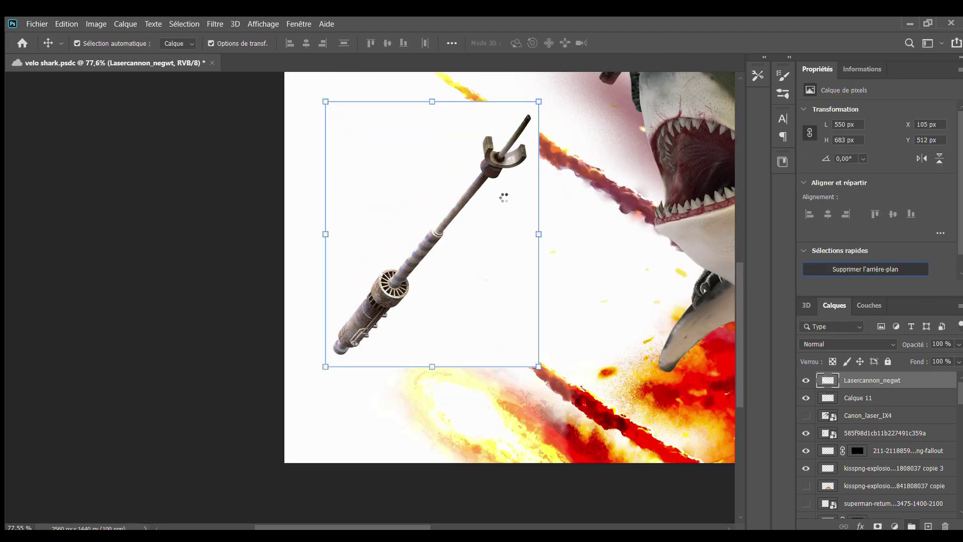
Step: Scale the cannon to about 25% and rotate it roughly 62 degrees
key("ctrl+t")
left_click_drag(538, 366, 381, 281)
left_click_drag(552, 301, 521, 351)
scroll(501, 225, "up", 3)
scroll(411, 215, "up", 3)
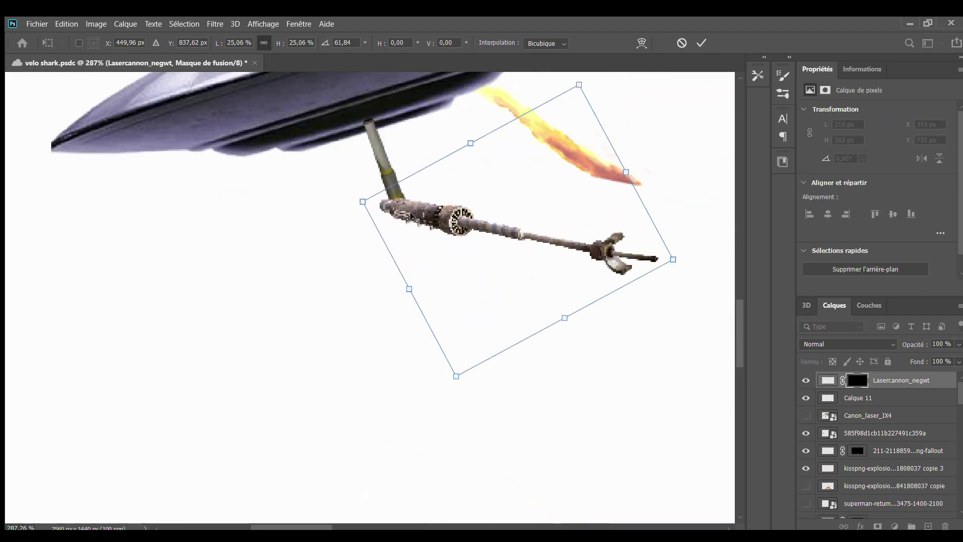
key("Return")
key("ctrl+0")
scroll(301, 251, "up", 2)
Step: Reposition the cannon so it hangs beneath the flying saucer
key("ctrl+t")
left_click_drag(176, 379, 133, 343)
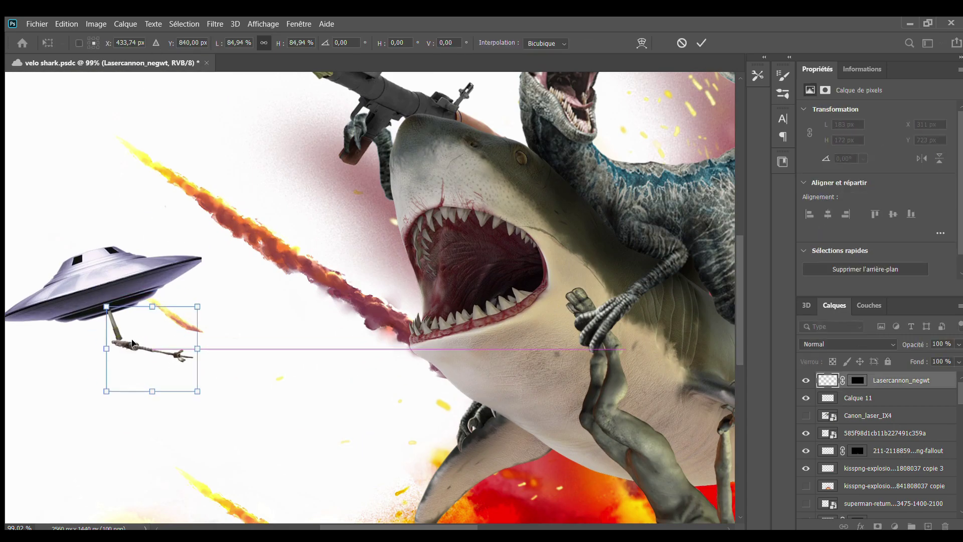
scroll(133, 344, "down", 3)
key("Return")
scroll(129, 337, "up", 5)
scroll(129, 337, "up", 3)
Step: Erase excess cannon parts and pick the arm piece under the saucer
key("alt+bracketleft")
key("e")
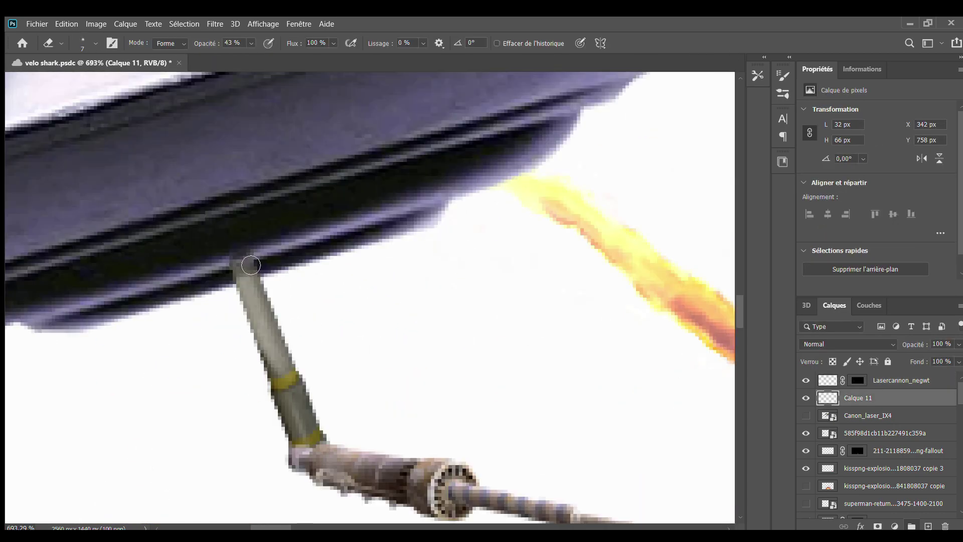
scroll(232, 276, "down", 5)
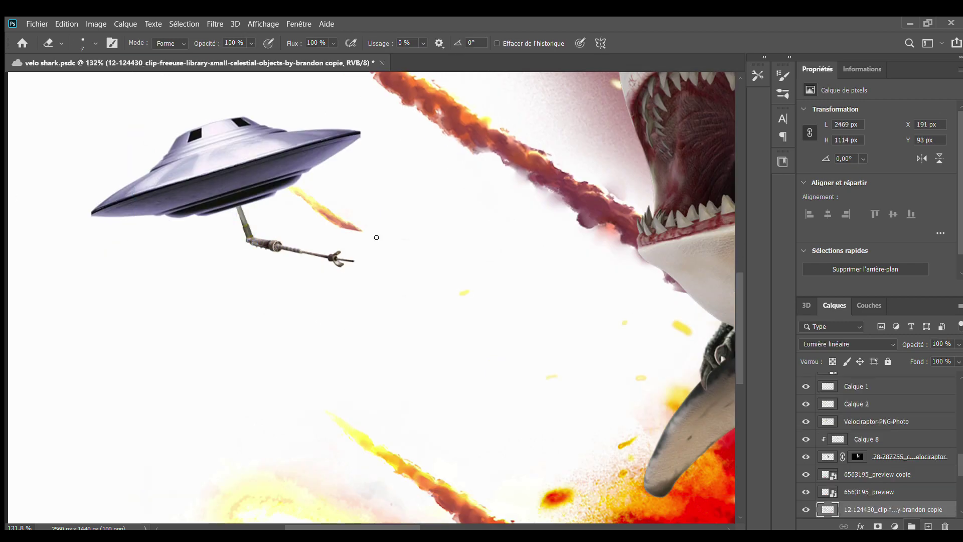
key("i")
scroll(195, 288, "up", 2)
left_click(261, 195, "ctrl")
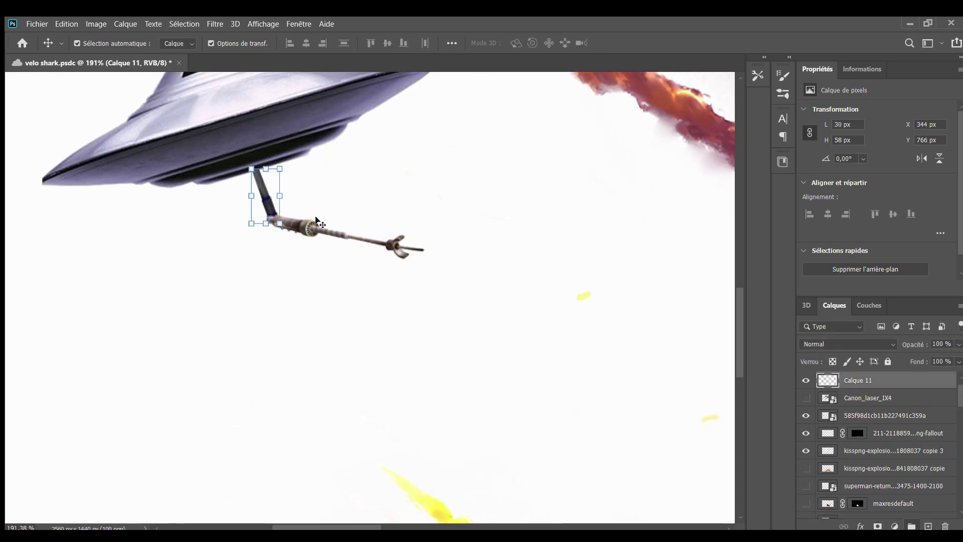
key("ctrl+z")
scroll(288, 198, "up", 3)
Step: Add a new layer clipped to the cannon layer
key("ctrl+shift+alt+n")
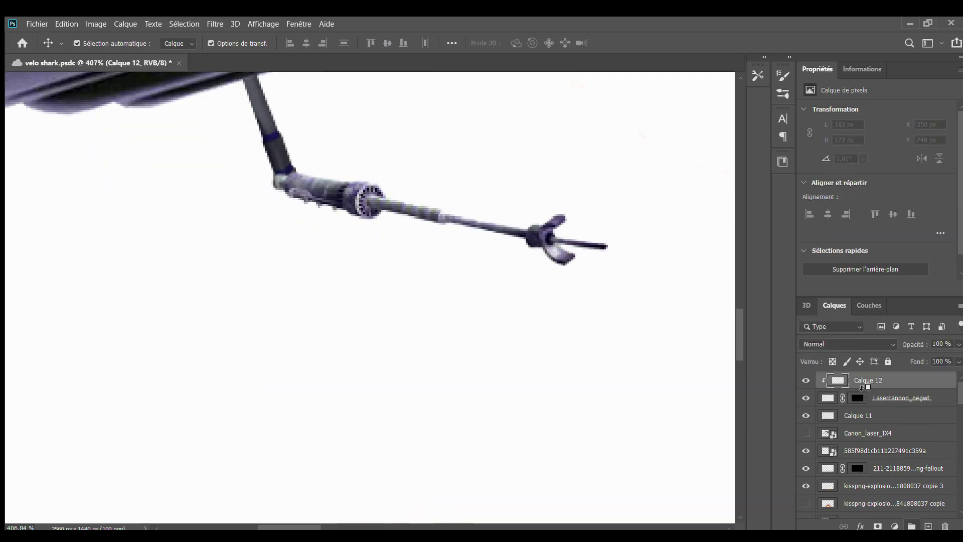
left_click(823, 388, "alt")
key("b")
key("v")
scroll(219, 313, "down", 3)
Step: Draw a line beam from the cannon tip toward the alien and make it a smart object
scroll(219, 313, "down", 4)
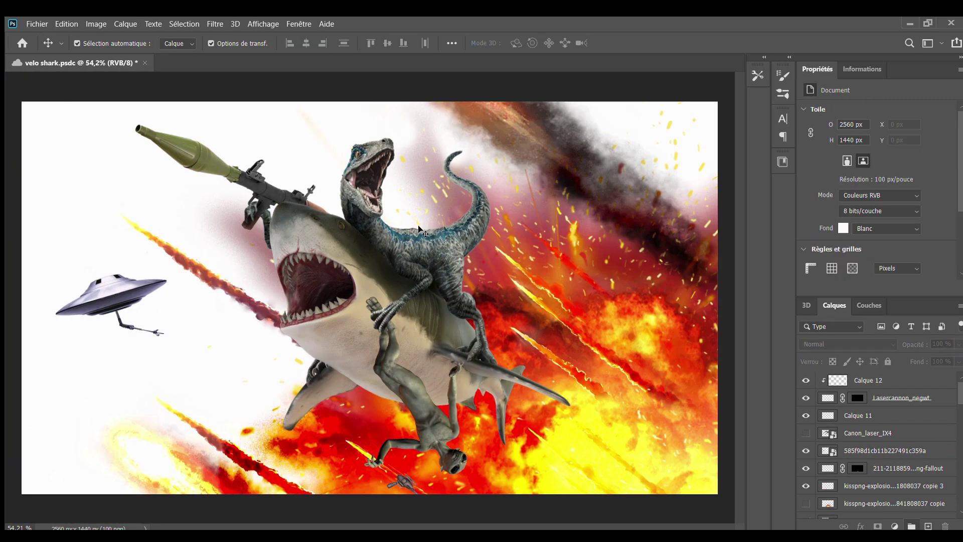
key("u")
left_click_drag(420, 390, 392, 385)
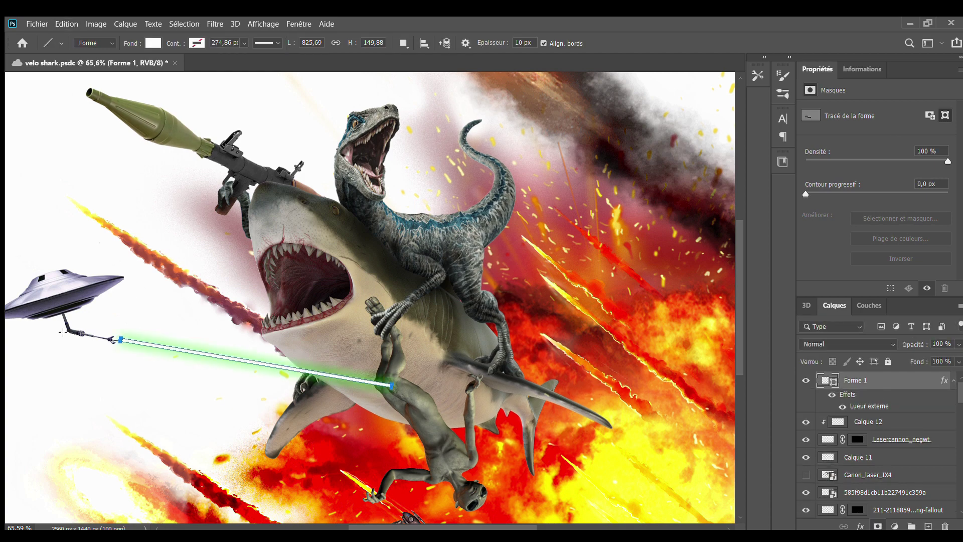
key("ctrl+t")
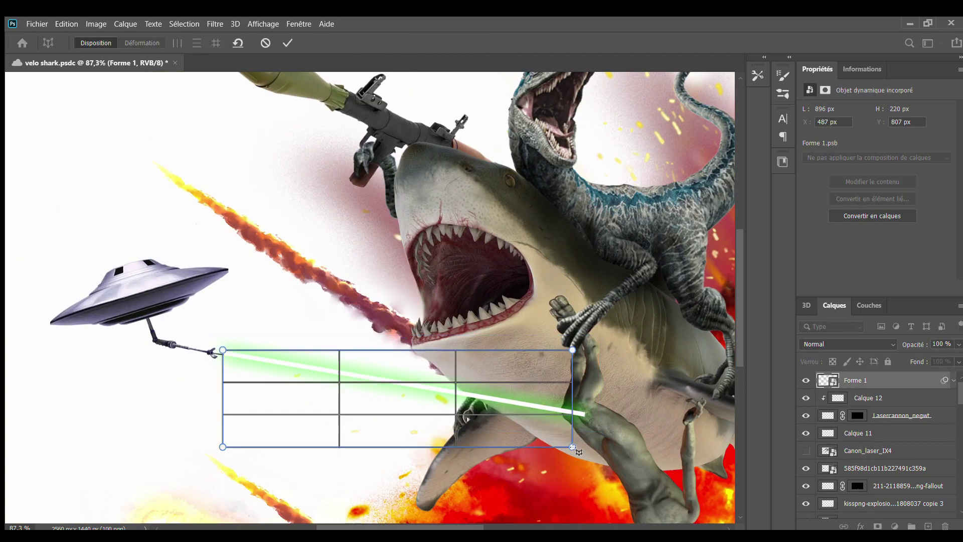
scroll(221, 421, "down", 1)
Step: Perspective-warp the beam so it widens toward the shark and tapers at the cannon
key("w")
left_click_drag(221, 421, 472, 508)
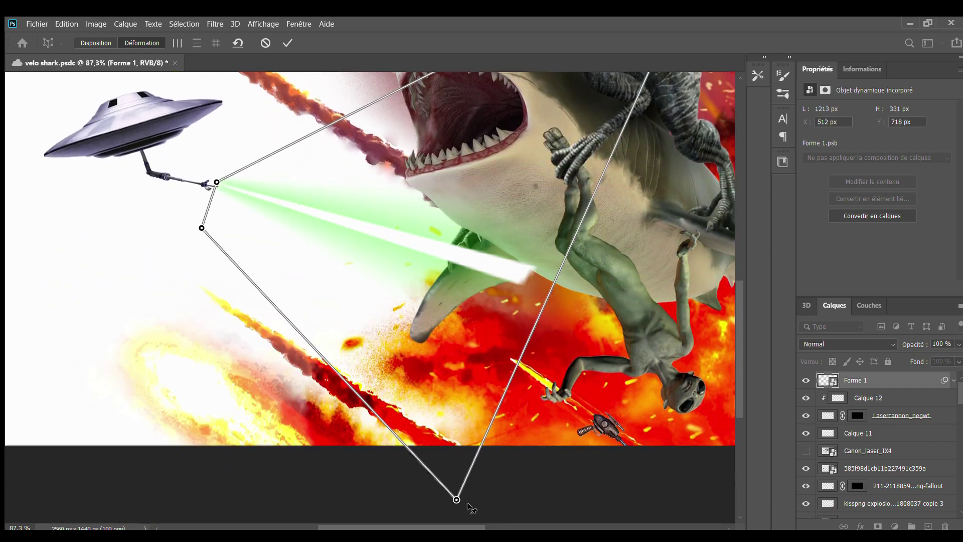
scroll(472, 508, "down", 1)
left_click_drag(204, 232, 220, 193)
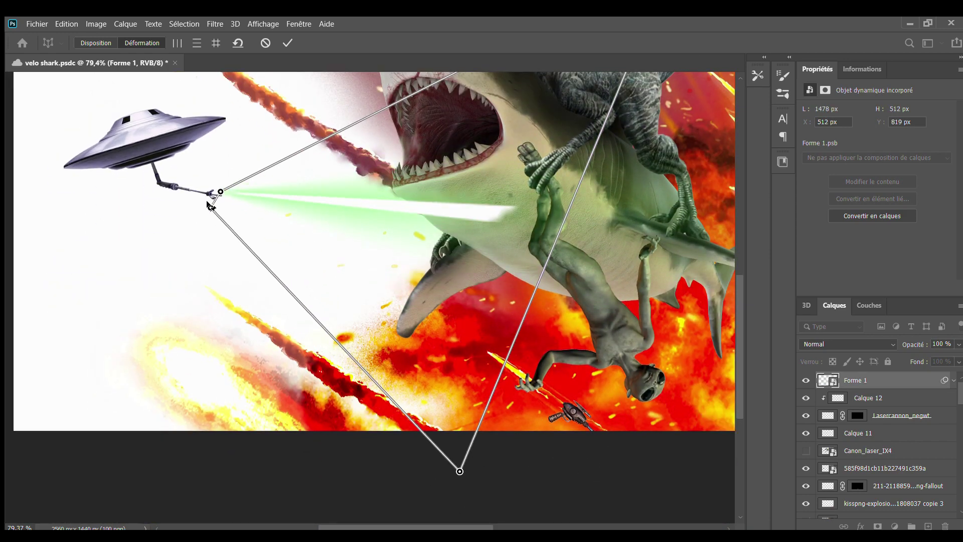
key("Return")
scroll(365, 197, "down", 6)
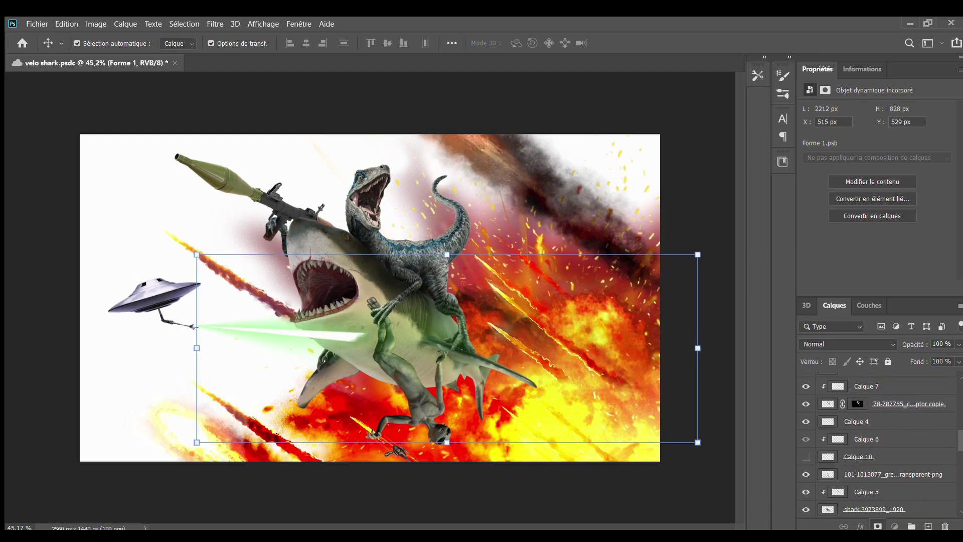
scroll(195, 329, "up", 3)
scroll(196, 329, "up", 3)
scroll(195, 329, "up", 4)
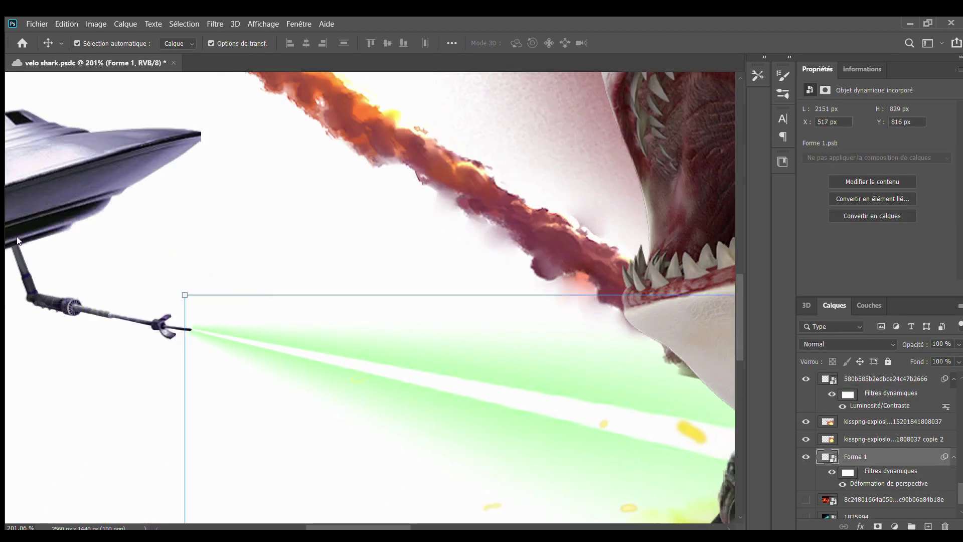
Step: Erase the beam's starting end and select the laser cannon layer
key("e")
scroll(322, 314, "down", 8)
scroll(161, 301, "down", 2)
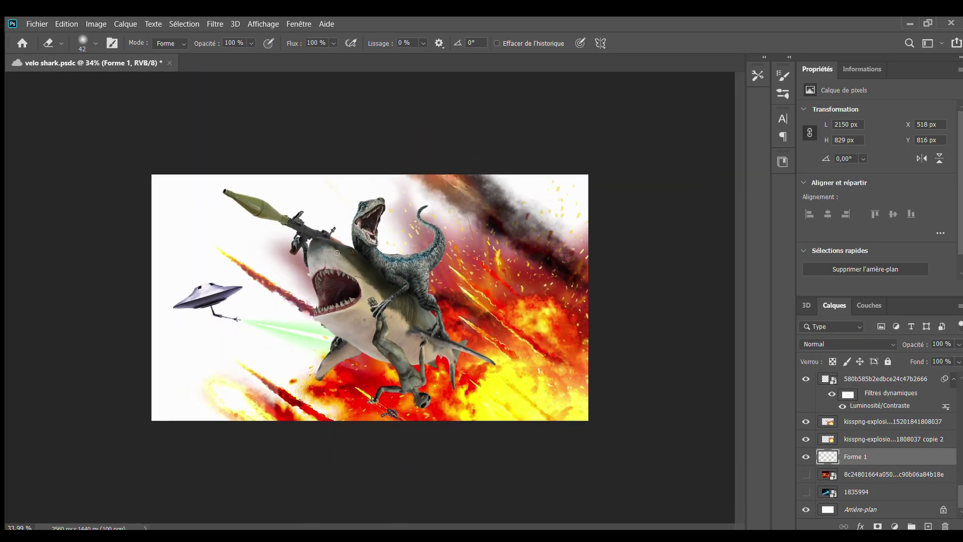
key("v")
scroll(156, 338, "up", 12)
left_click(155, 337)
Step: Fill a new clipped layer over the cannon with the beam's green to tint its tip
key("ctrl+shift+alt+n")
key("ctrl+alt+g")
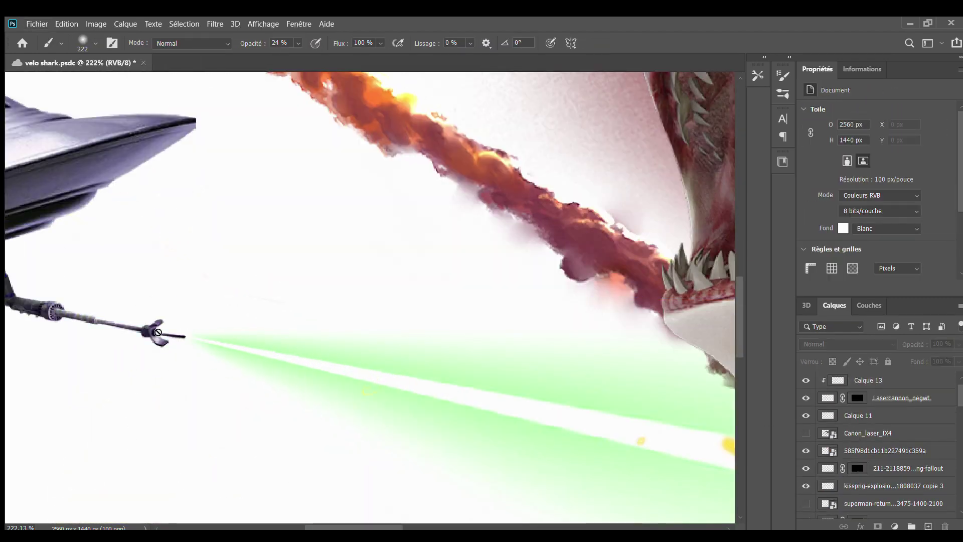
key("i")
key("v")
key("alt+period")
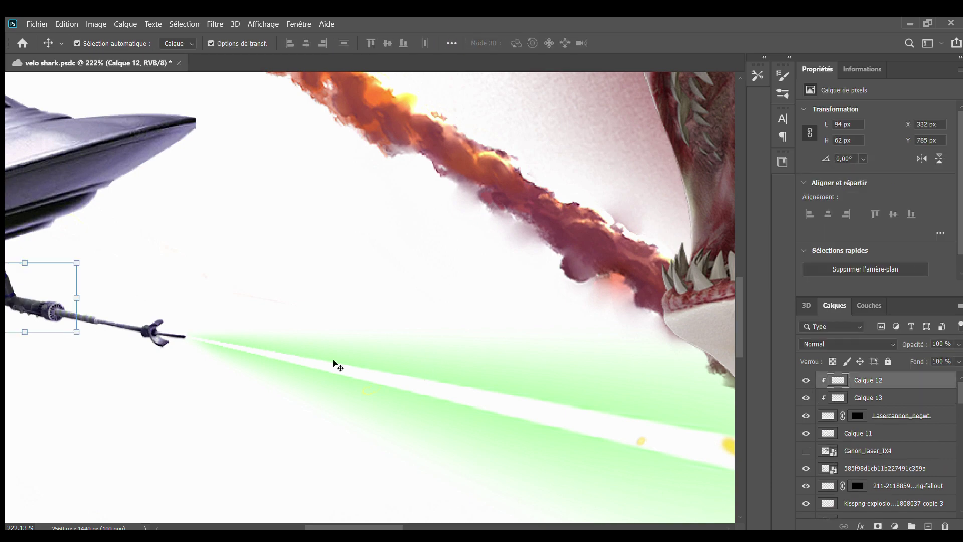
key("alt+bracketleft")
key("b")
key("alt+BackSpace")
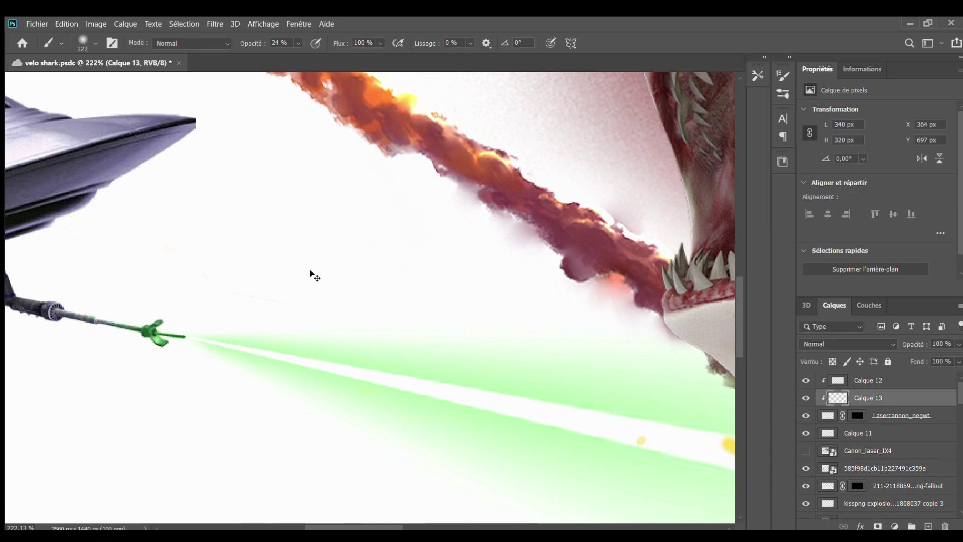
scroll(310, 274, "down", 5)
scroll(310, 275, "down", 5)
key("v")
key("alt+comma")
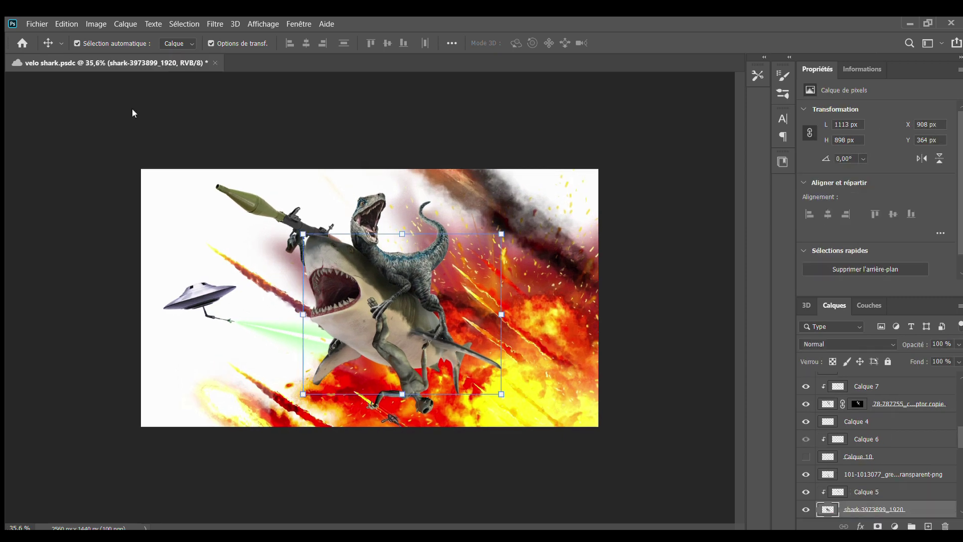
Step: Move the explosion overlay layer left and erase parts of it
scroll(132, 112, "up", 1)
left_click(845, 398)
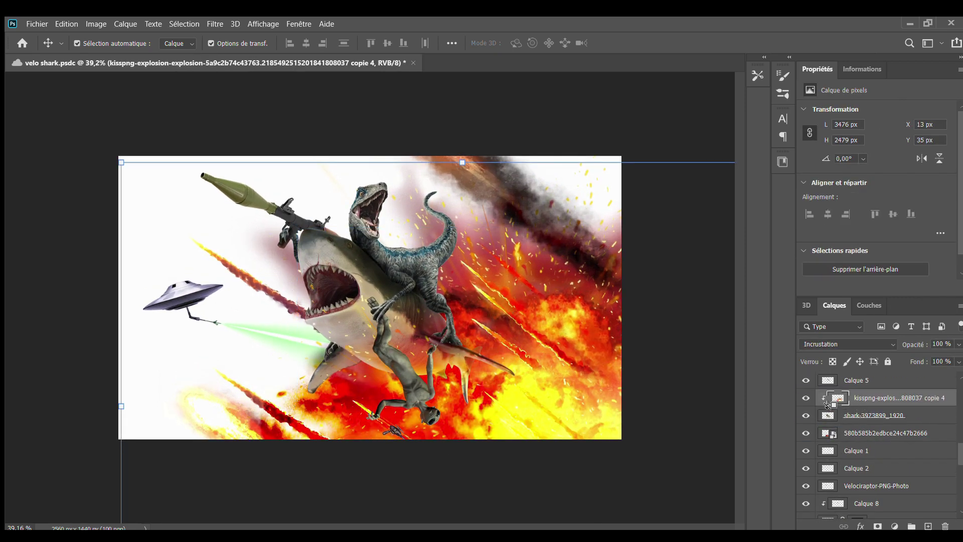
left_click_drag(826, 404, 356, 366)
key("e")
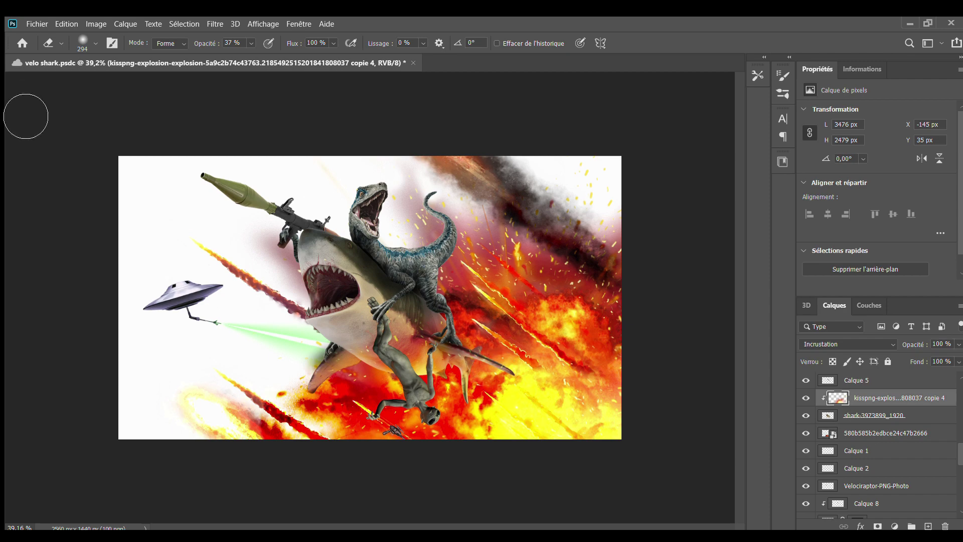
scroll(490, 390, "up", 10)
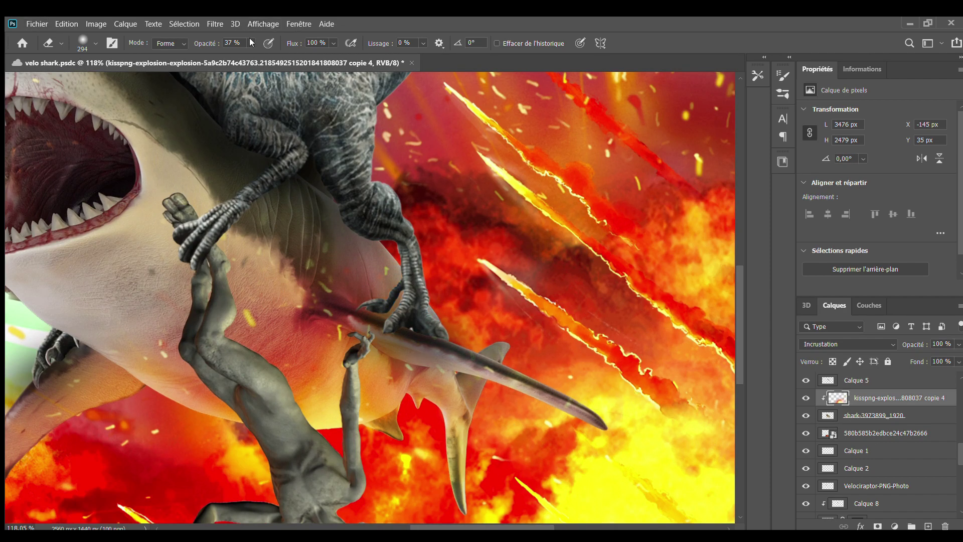
key("ctrl+0")
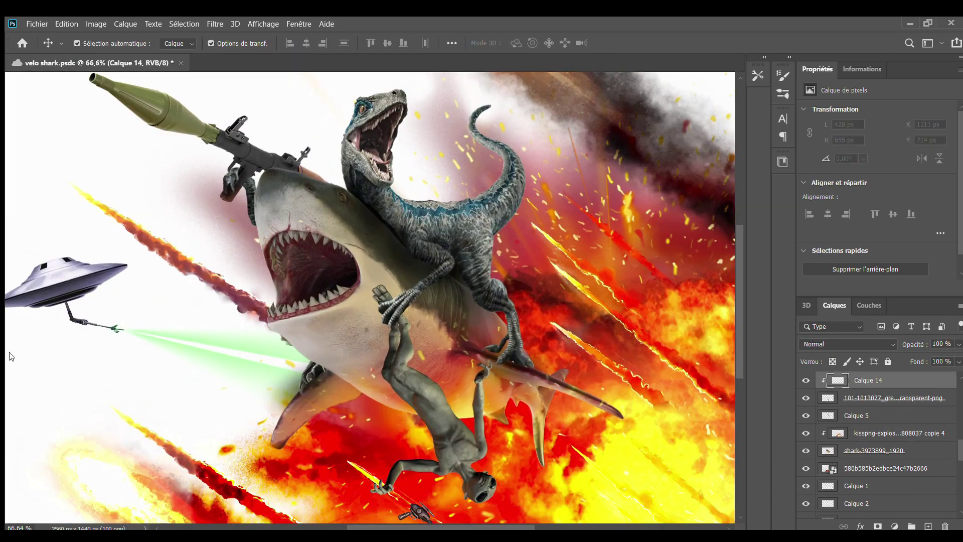
Step: Paint warm colour on the alien with the paint layer blended as Overlay (Incrustation)
key("b")
scroll(585, 489, "up", 4)
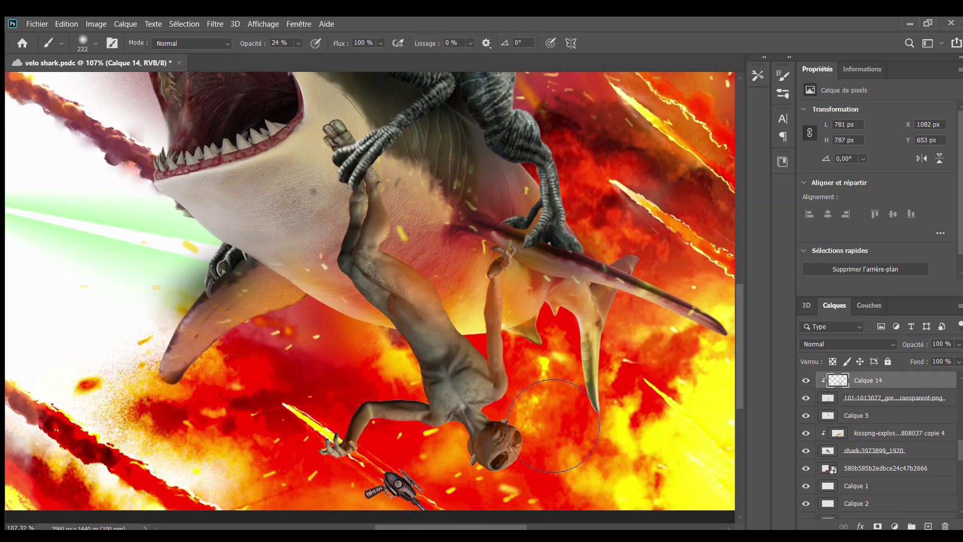
scroll(553, 425, "down", 3)
key("shift+alt+o")
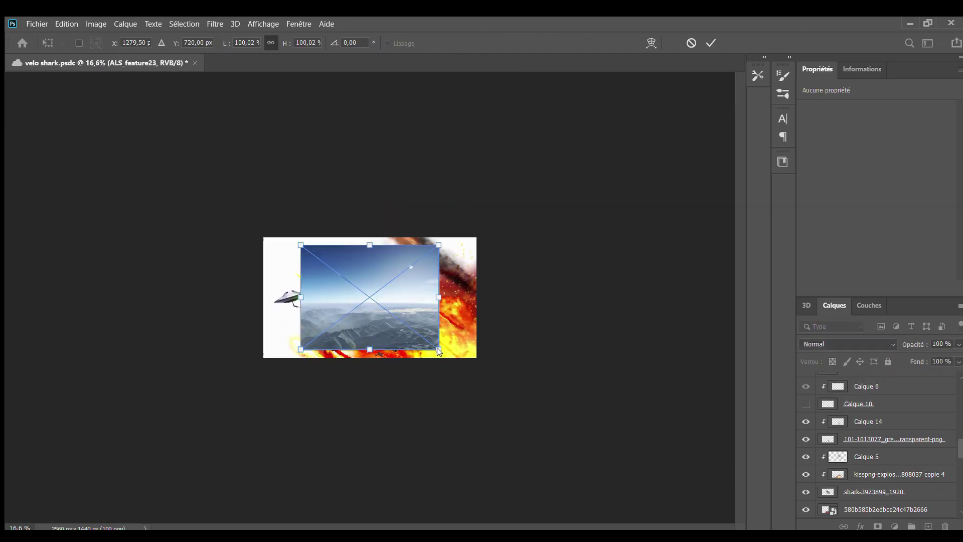
Step: Commit the mountain-and-sky photo as the dark backdrop behind the scene
key("Return")
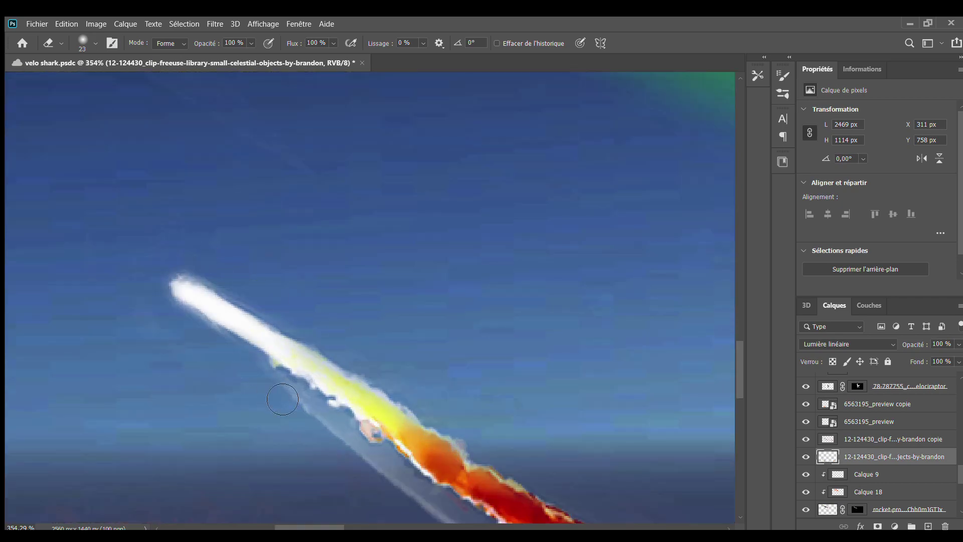
scroll(346, 360, "down", 2)
scroll(359, 400, "down", 2)
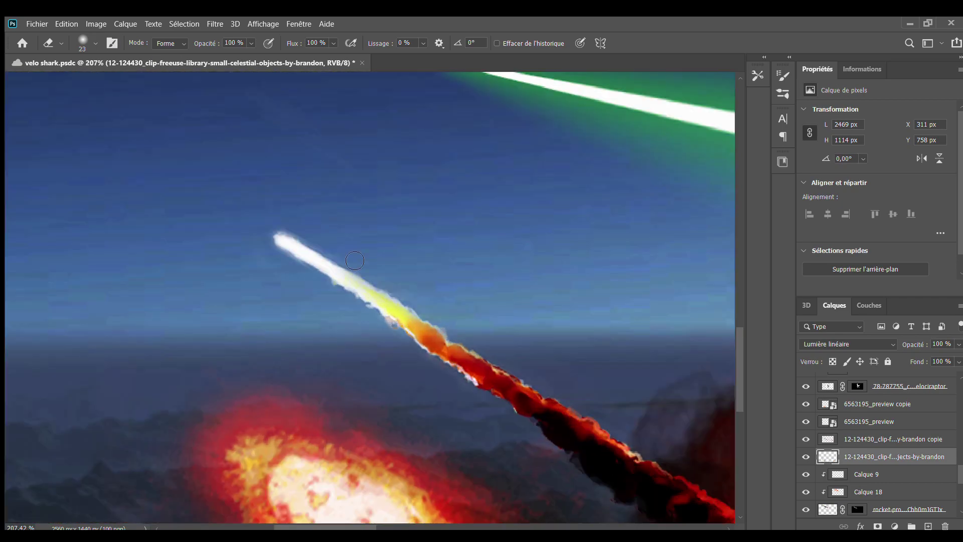
scroll(493, 325, "down", 2)
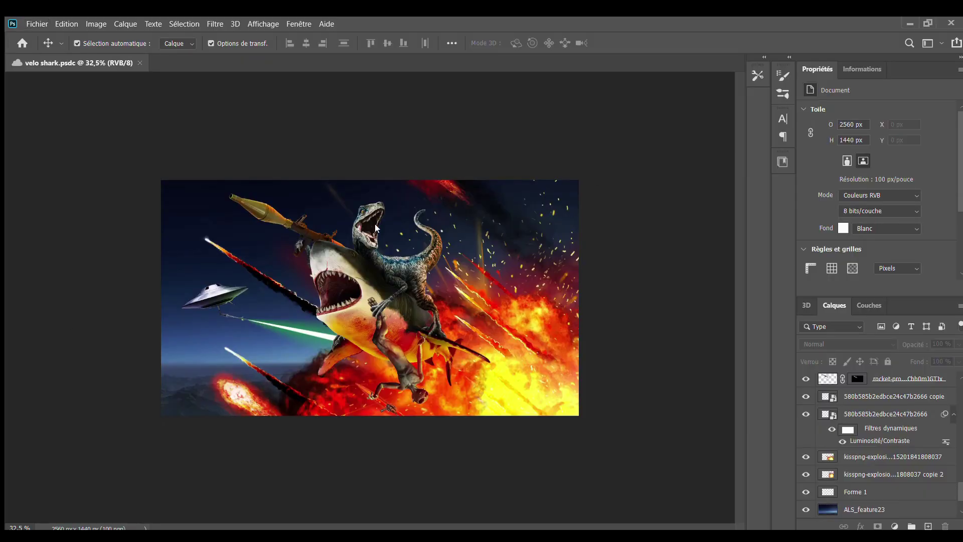
Step: Paste the UFO group, scale it small at the top-left, then deselect layers
key("ctrl+v")
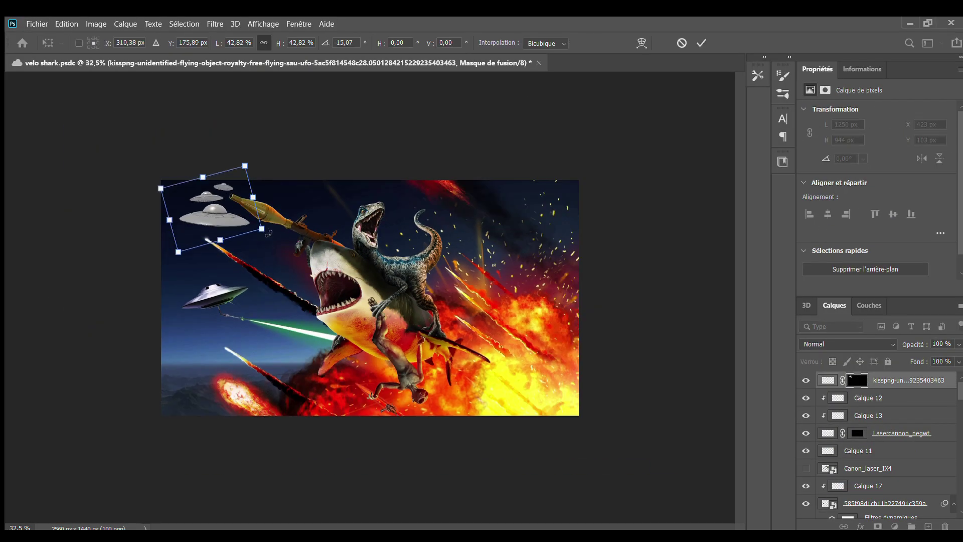
scroll(178, 195, "up", 5)
key("Return")
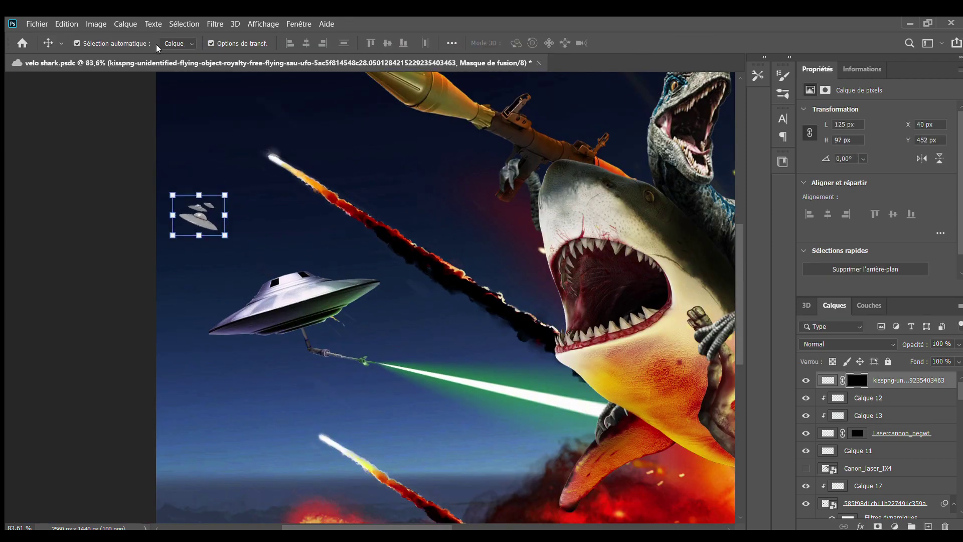
left_click(129, 254)
key("ctrl+0")
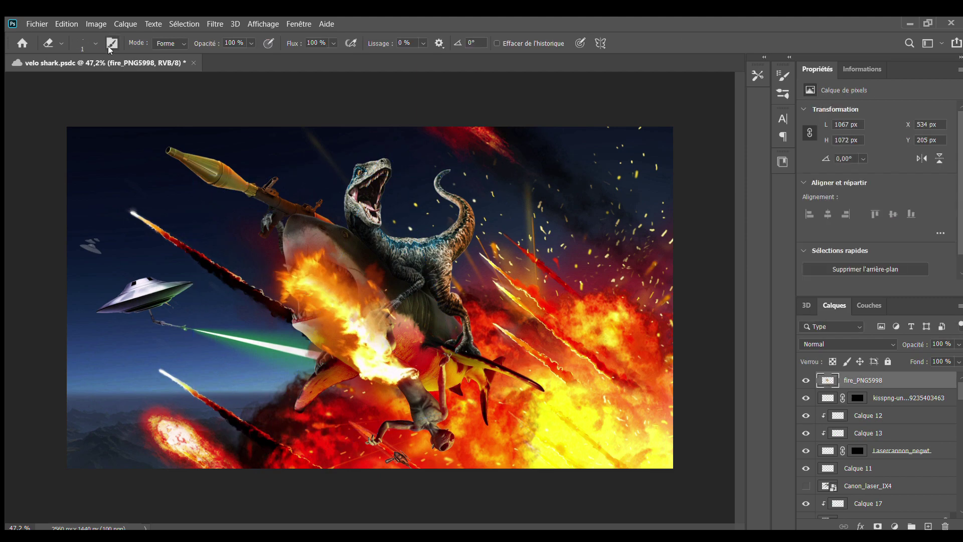
Step: Move the fire layer into the shark's open mouth
left_click_drag(414, 392, 321, 341)
scroll(254, 279, "up", 3)
key("v")
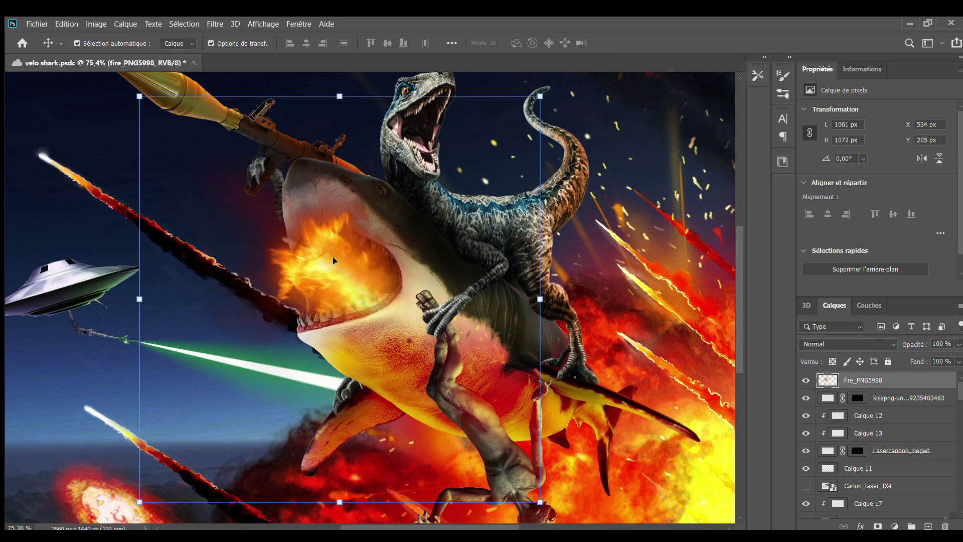
left_click_drag(333, 258, 310, 269)
scroll(211, 201, "up", 3)
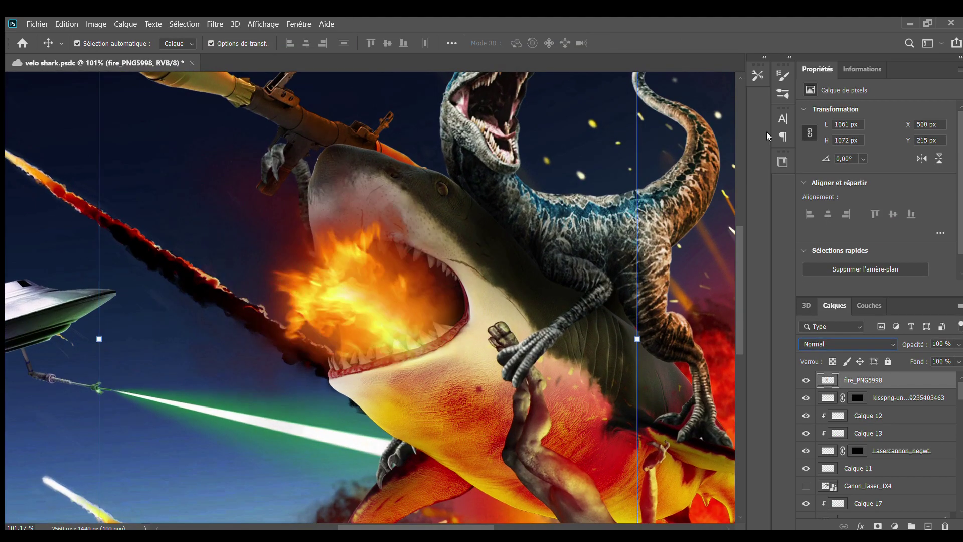
Step: Duplicate the fire layer and select the copy to work on
key("ctrl+j")
left_click(805, 380)
scroll(381, 296, "down", 2)
left_click(854, 400)
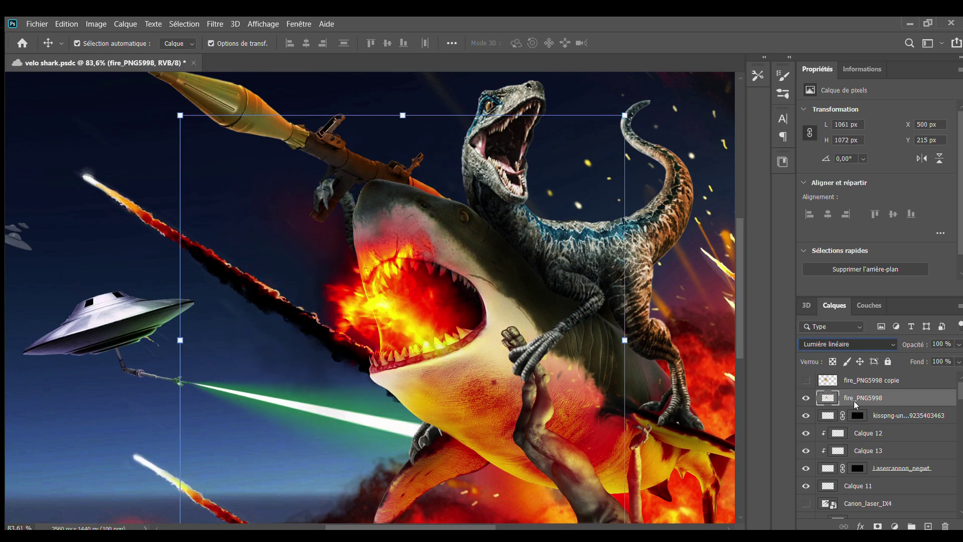
left_click(806, 380)
left_click(872, 380)
Step: Erase the fire copy around the teeth at 29% eraser opacity
key("e")
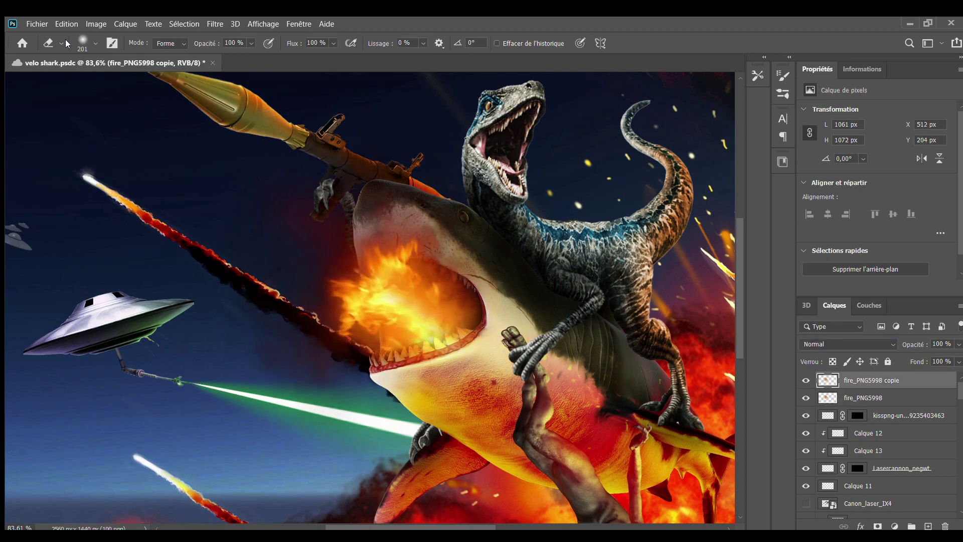
scroll(386, 354, "up", 5)
key("2")
key("9")
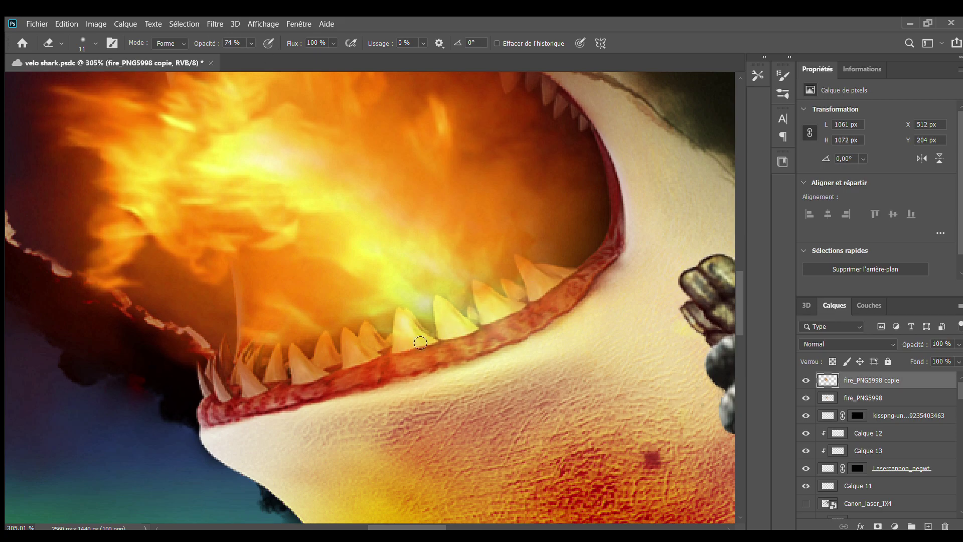
scroll(341, 373, "down", 3)
scroll(341, 373, "down", 2)
scroll(341, 373, "down", 2)
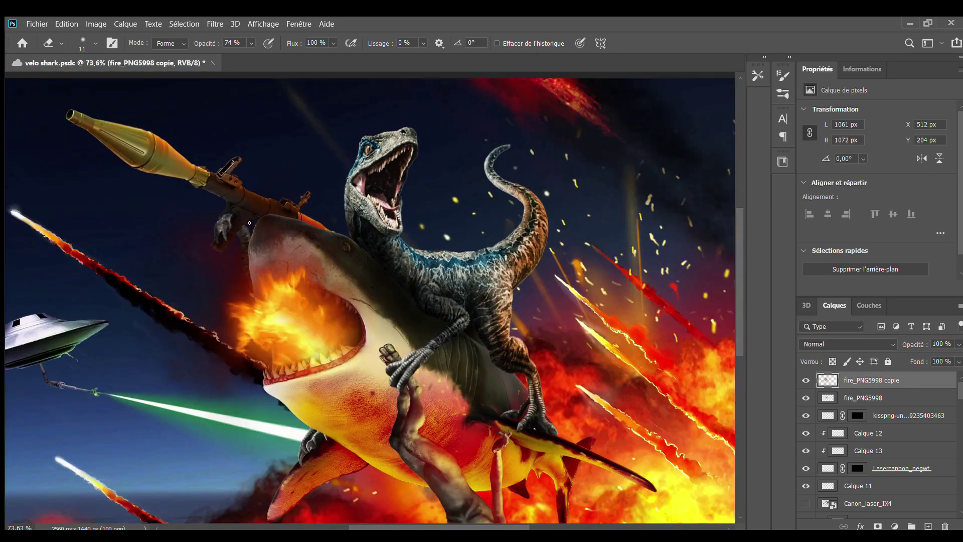
scroll(341, 373, "up", 6)
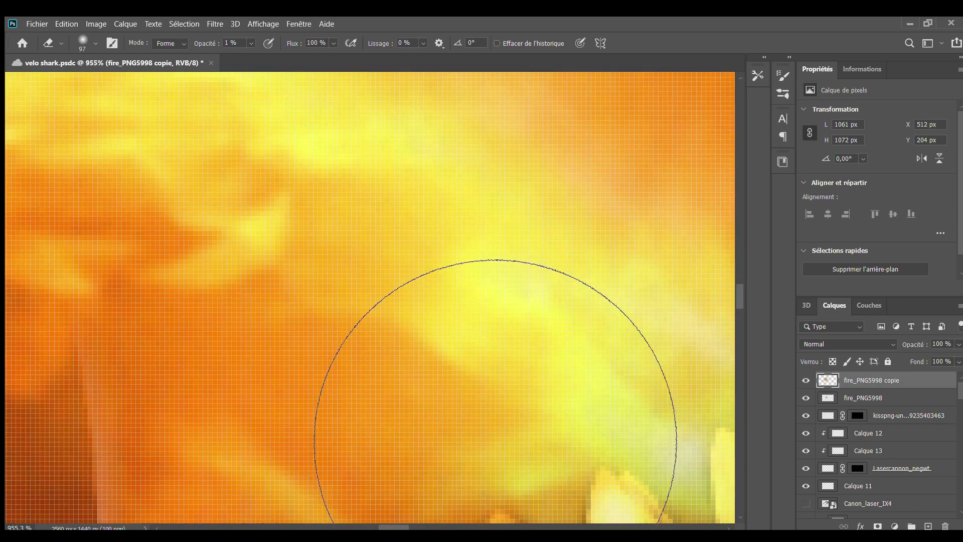
scroll(435, 251, "up", 2)
key("i")
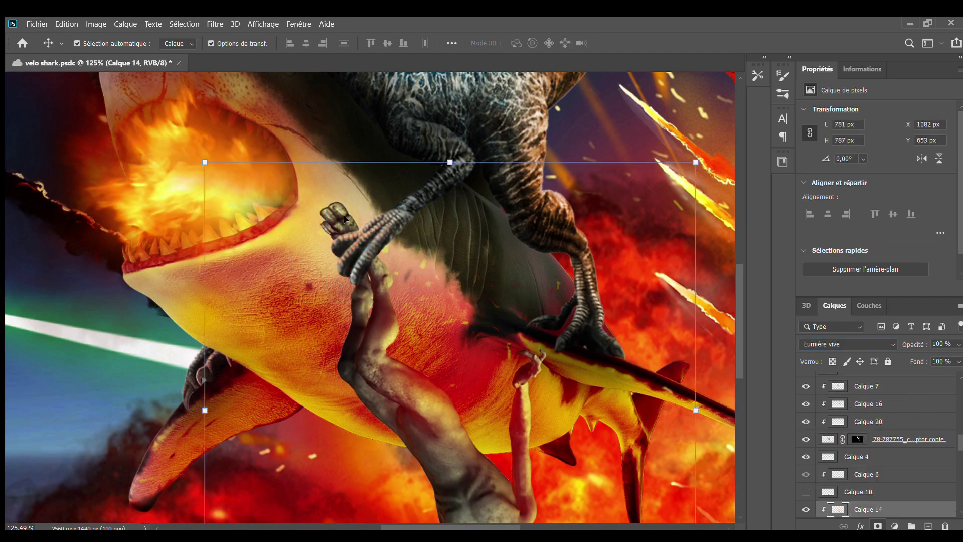
key("b")
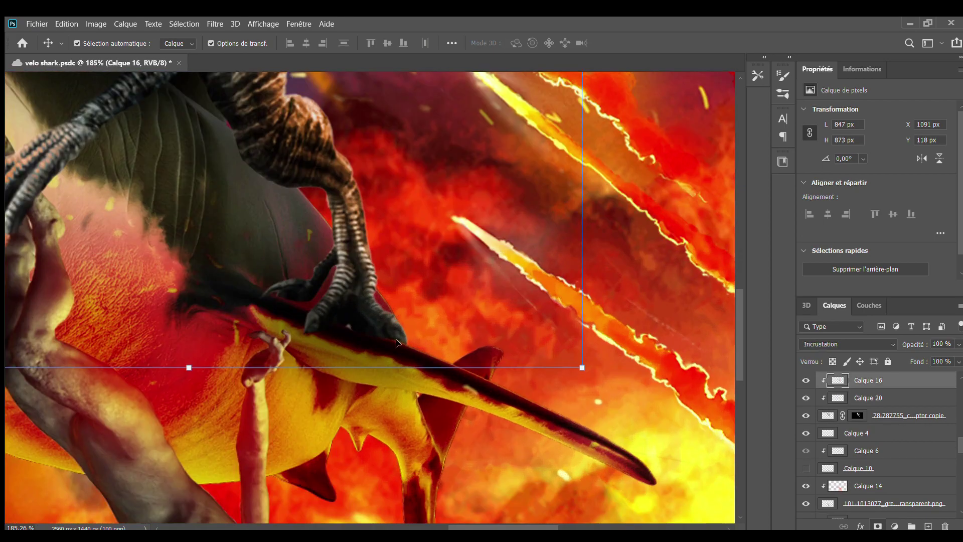
key("b")
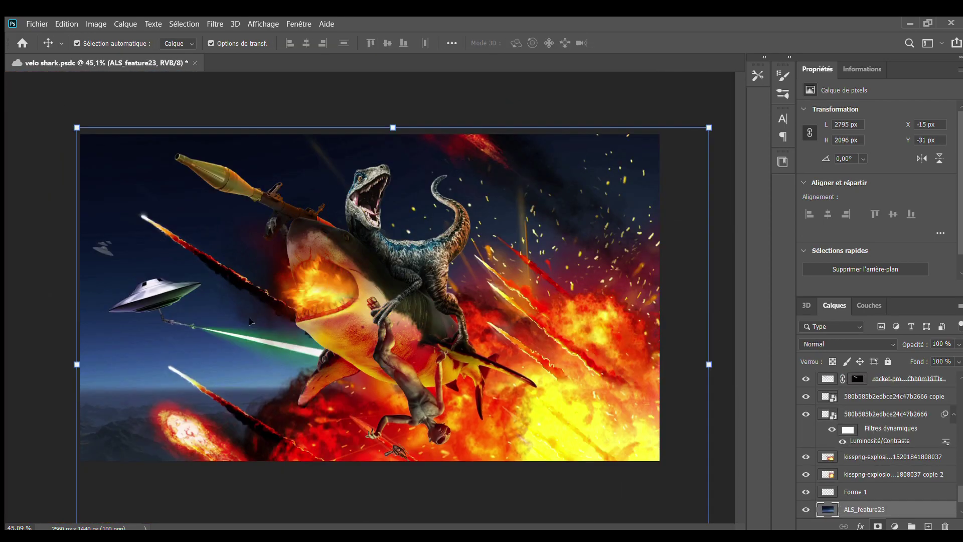
Step: Rotate and position the duplicated laser beam so it shoots from the raptor's eye
key("Return")
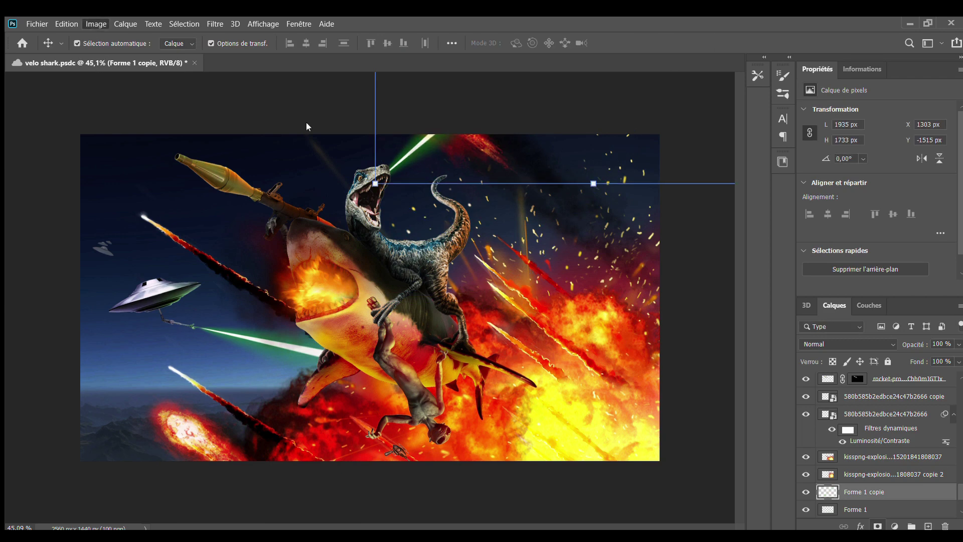
key("i")
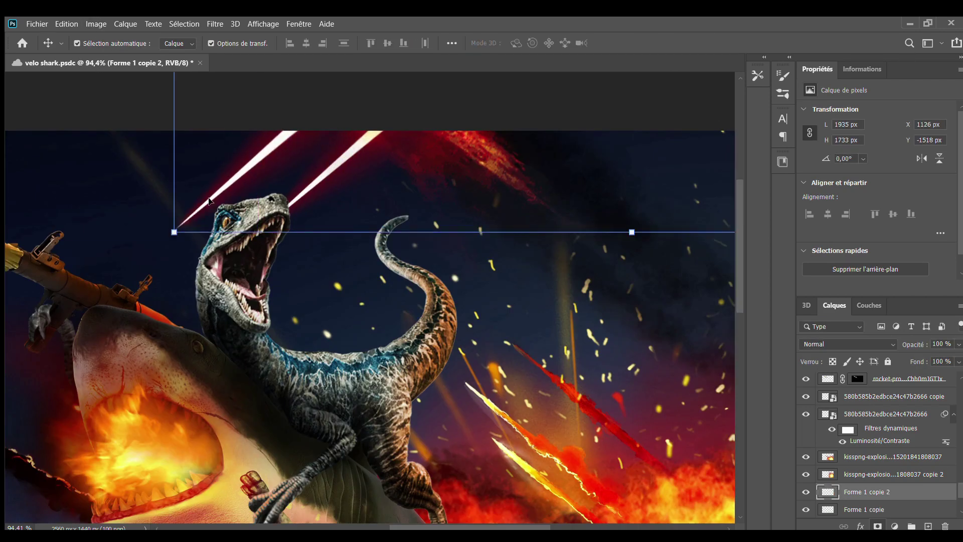
mouse_move(316, 130)
left_mouse_down()
mouse_move(280, 147)
mouse_move(311, 151)
left_mouse_up()
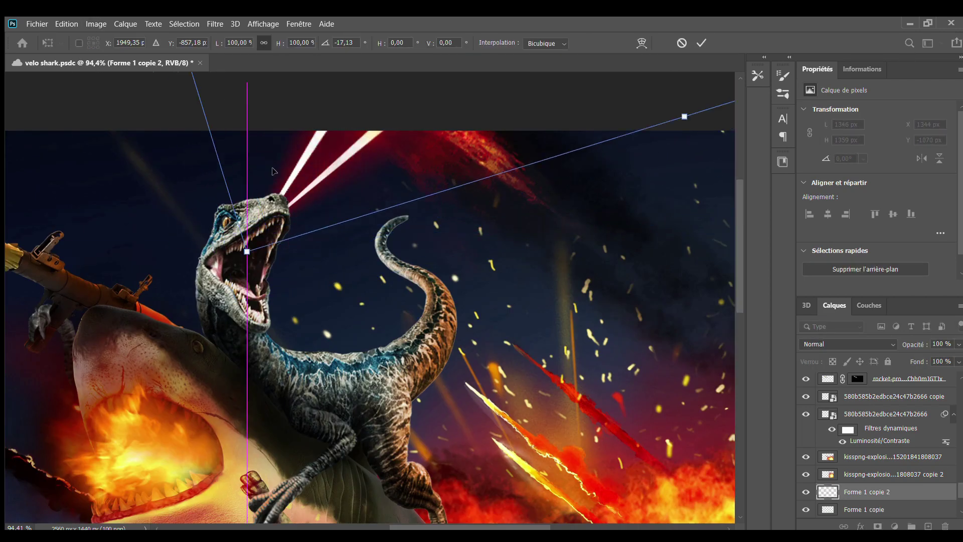
left_click(701, 43)
left_click(300, 201)
left_click_drag(300, 202, 278, 185)
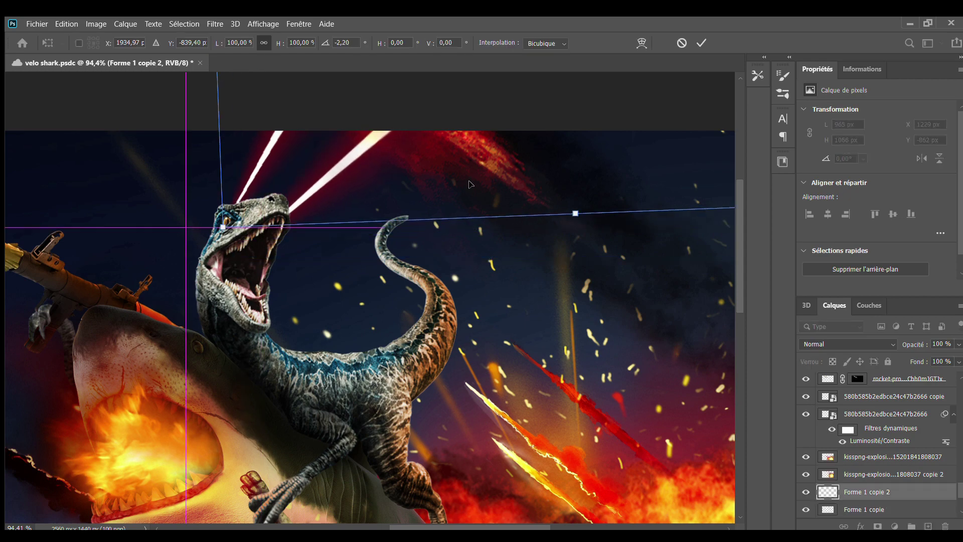
scroll(311, 271, "up", 1)
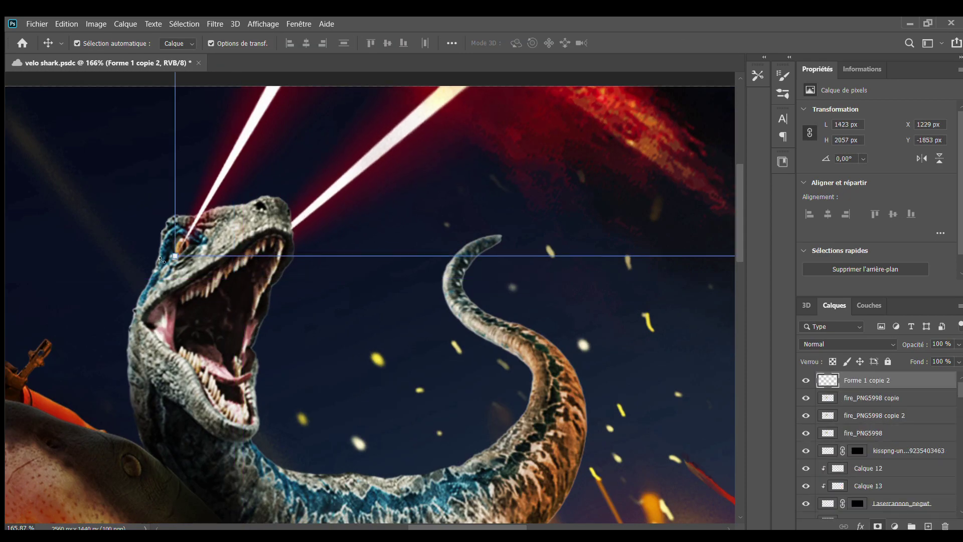
key("ctrl+t")
left_click_drag(351, 166, 365, 171)
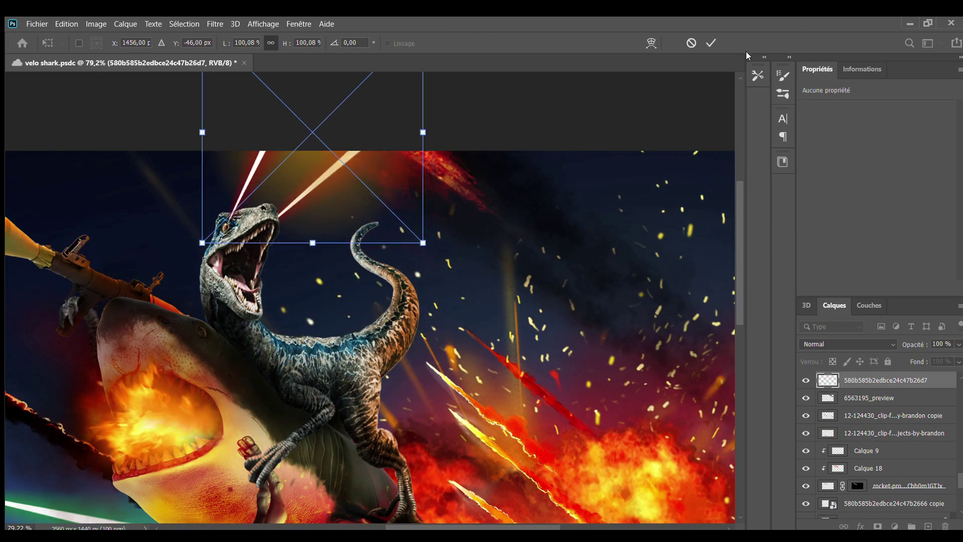
Step: Shrink the red glow copy to eye size, place it on the eye, and move it to the top
scroll(857, 345, "down", 2)
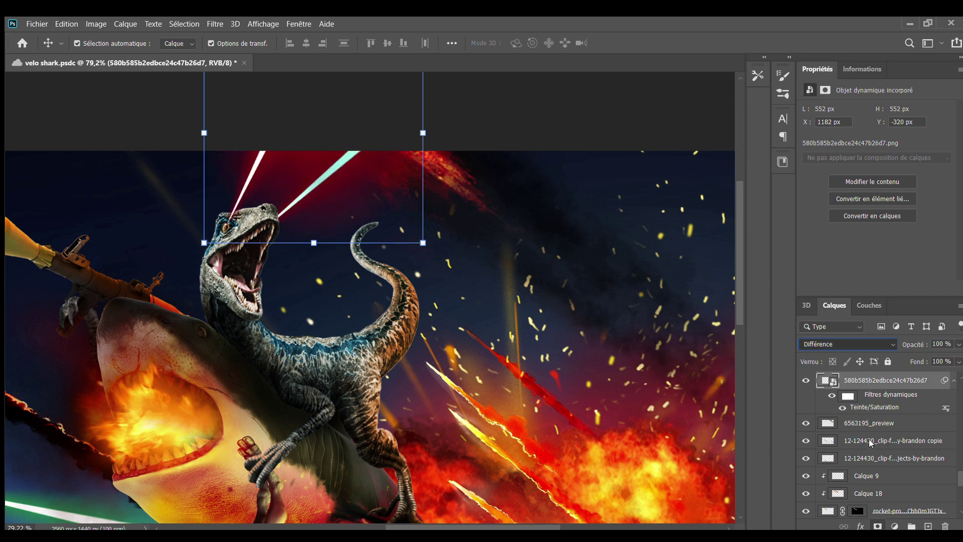
scroll(857, 345, "down", 2)
scroll(858, 344, "down", 1)
left_click_drag(299, 161, 157, 176)
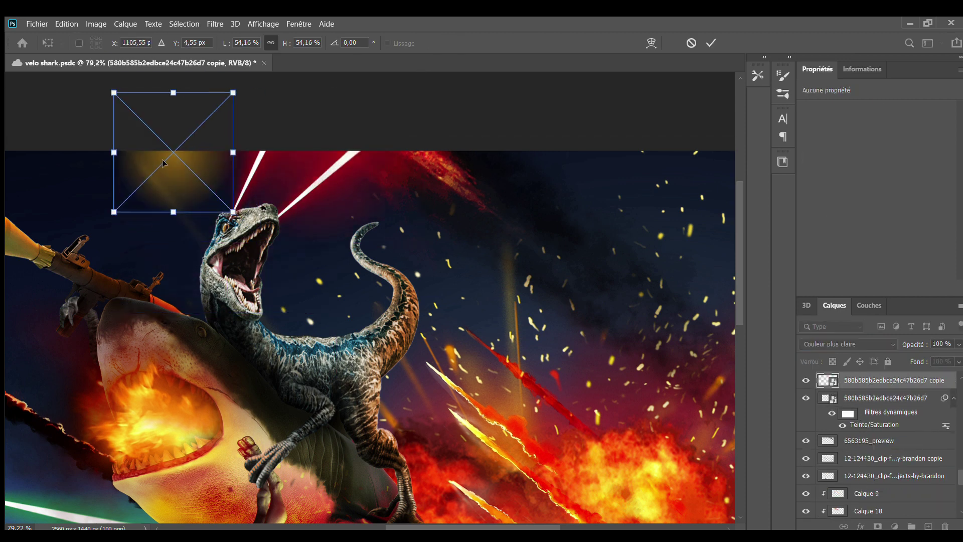
mouse_move(232, 211)
left_mouse_down()
mouse_move(217, 216)
mouse_move(226, 227)
left_mouse_up()
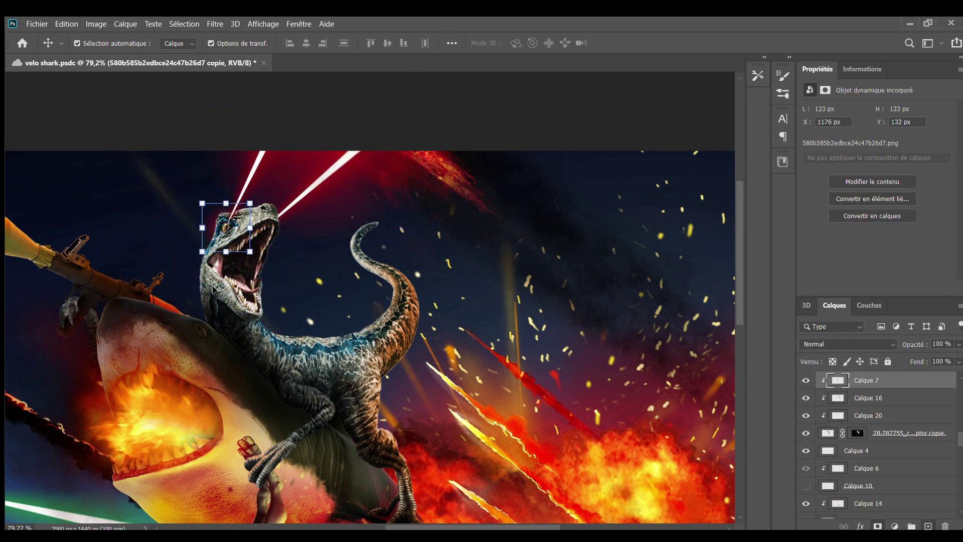
mouse_move(915, 512)
left_mouse_down()
mouse_move(889, 372)
mouse_move(881, 462)
left_mouse_up()
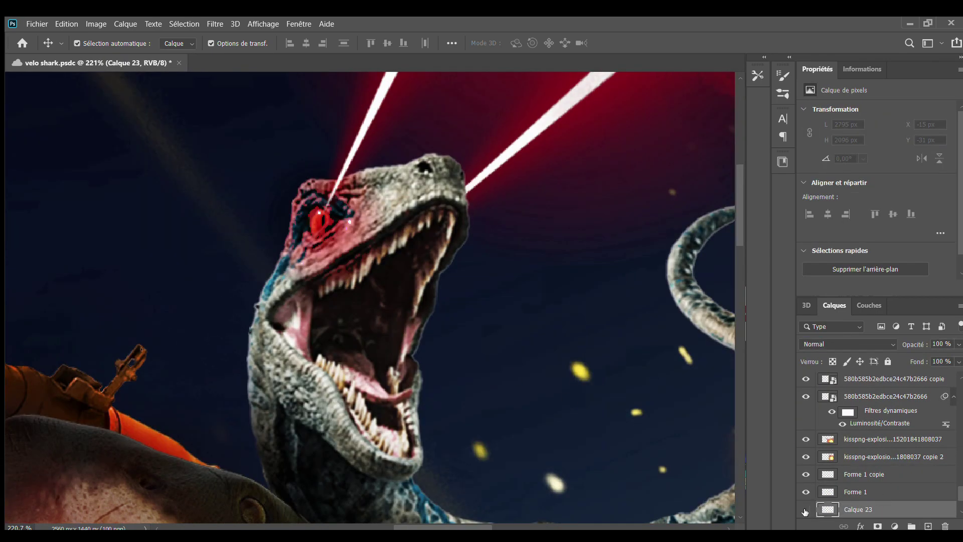
Step: Paint a soft white glow over the eye on a new layer, erasing any excess
left_click(928, 526)
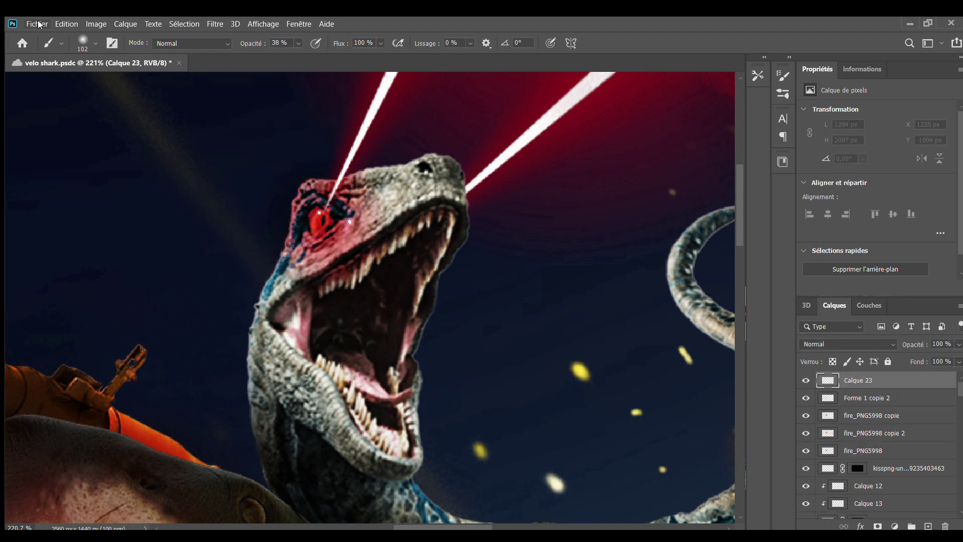
left_click_drag(314, 172, 351, 173)
left_click(327, 254)
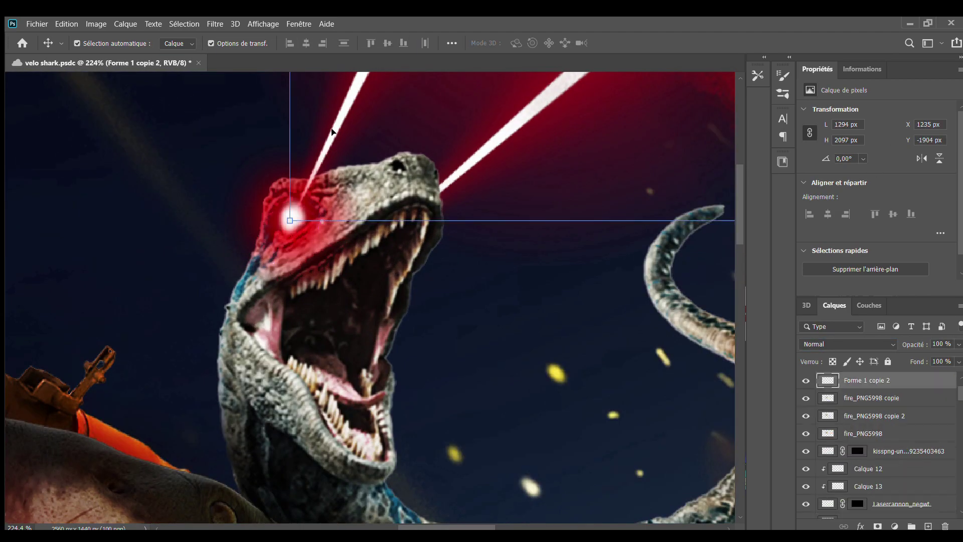
scroll(230, 236, "up", 5)
key("e")
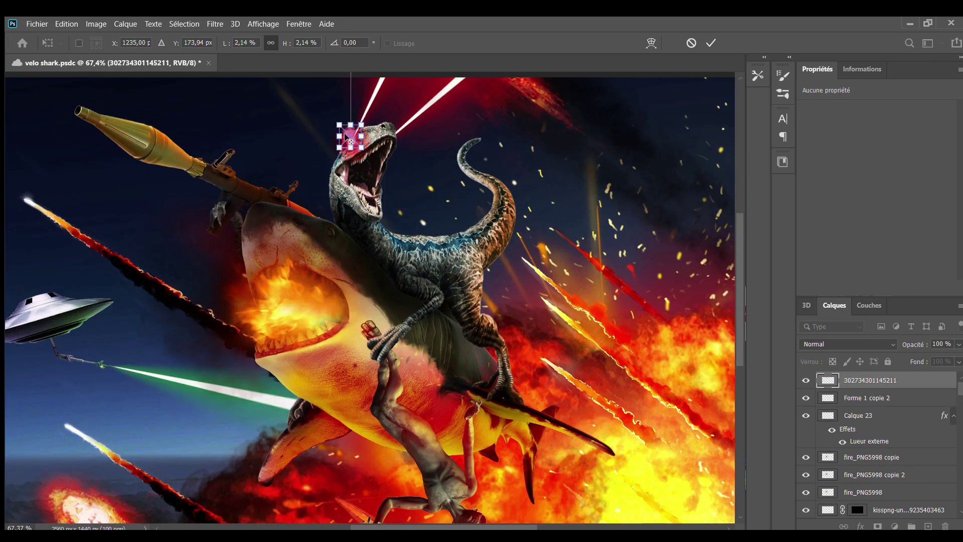
scroll(848, 344, "down", 15)
Step: Transform the red smoke into a bright Vivid Light glow over the eye
key("ctrl+t")
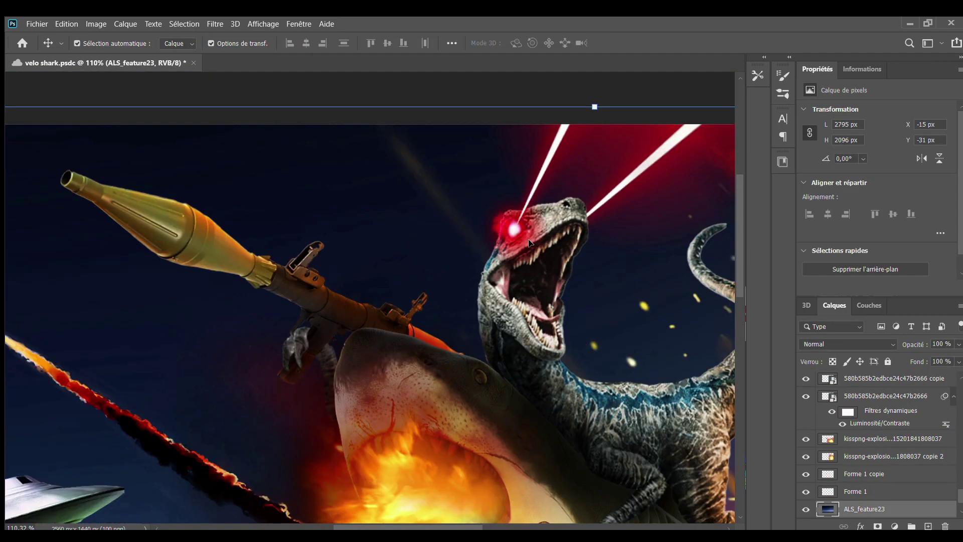
left_click(546, 210)
key("b")
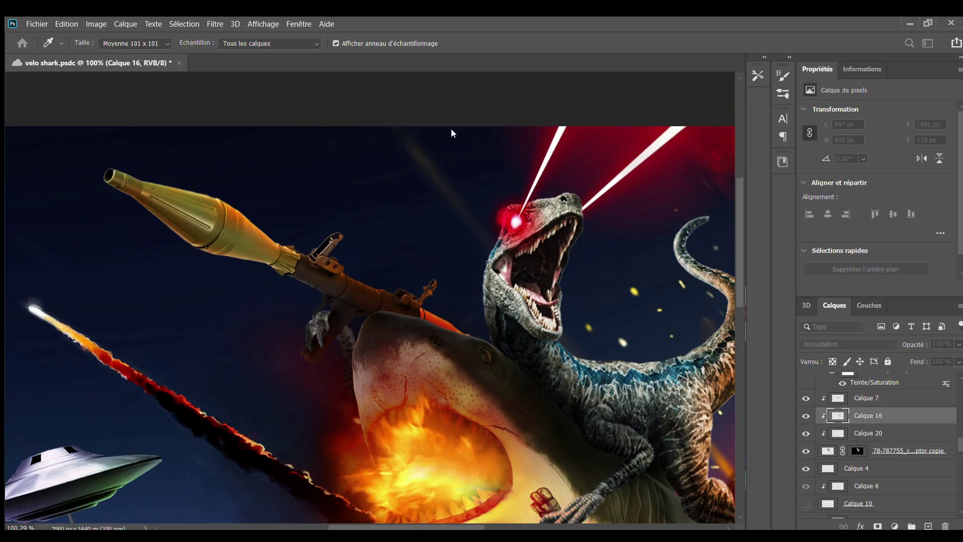
scroll(452, 131, "up", 5)
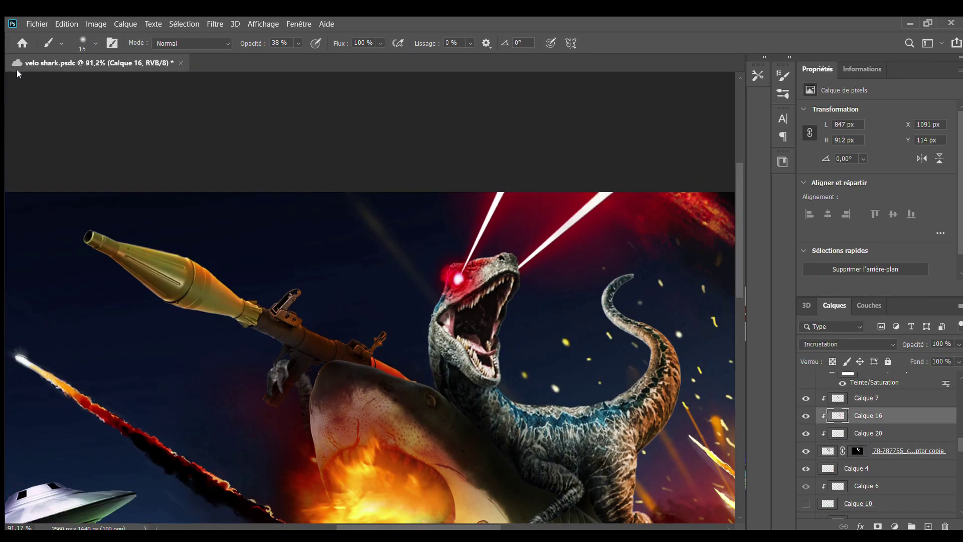